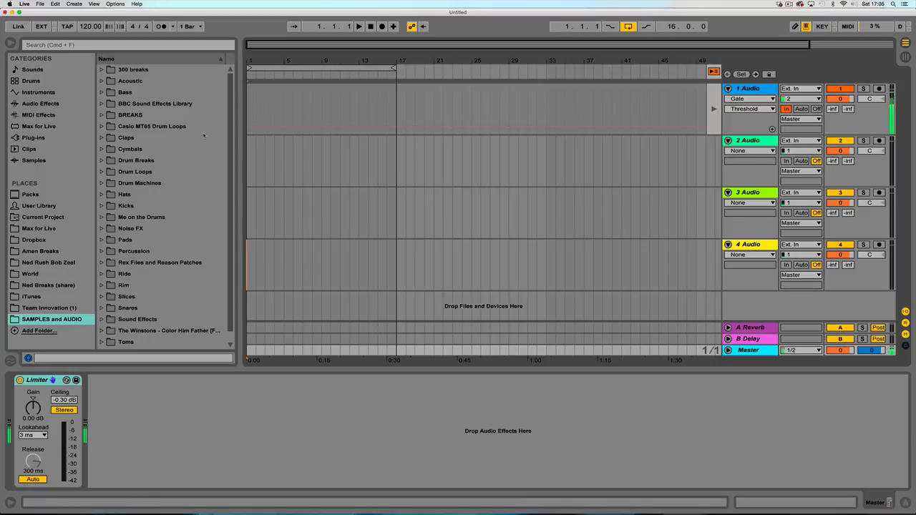
left_click(108, 93)
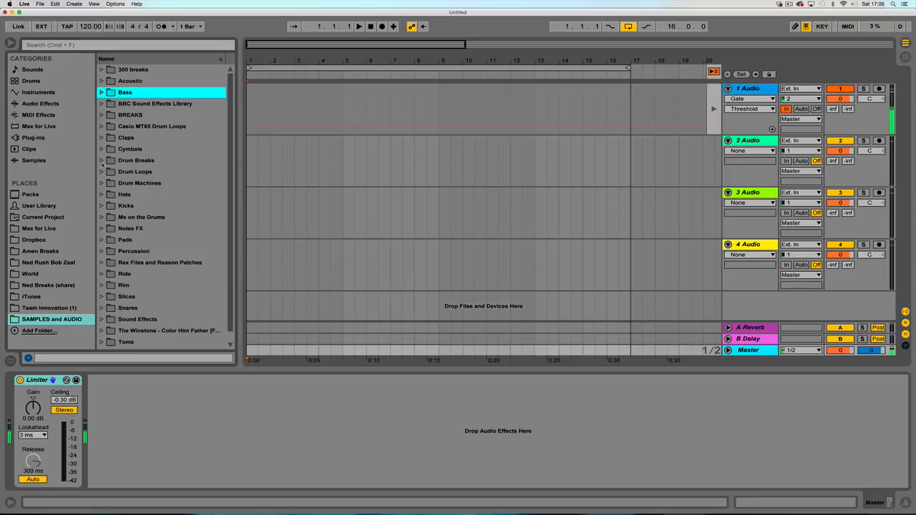
left_click(102, 160)
left_click(102, 161)
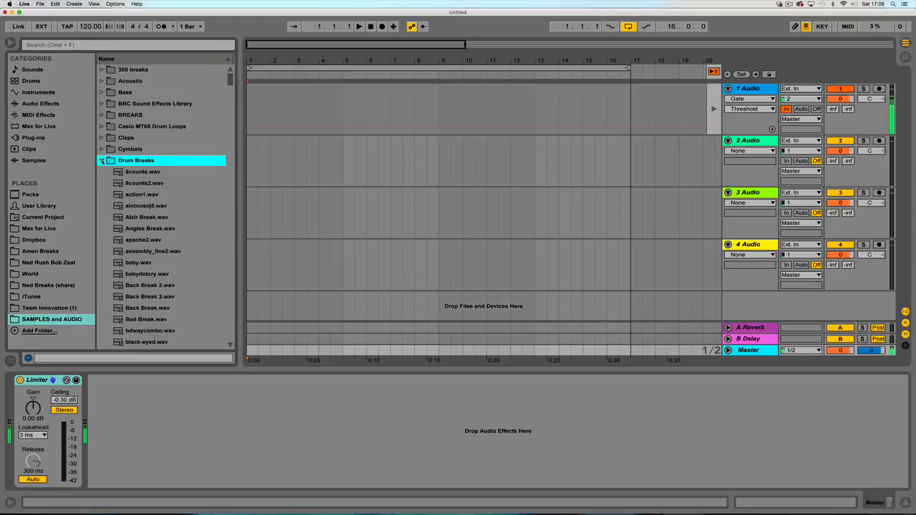
scroll(132, 123, "down", 1)
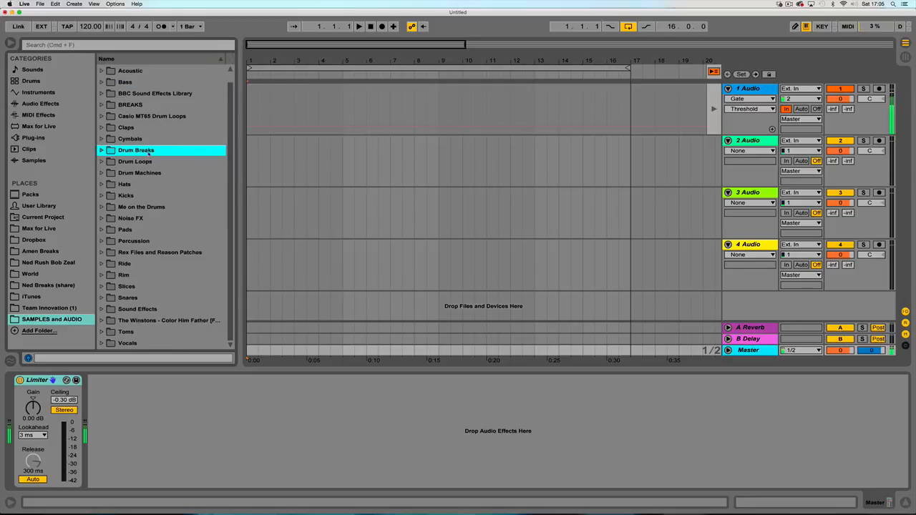
scroll(149, 153, "up", 1)
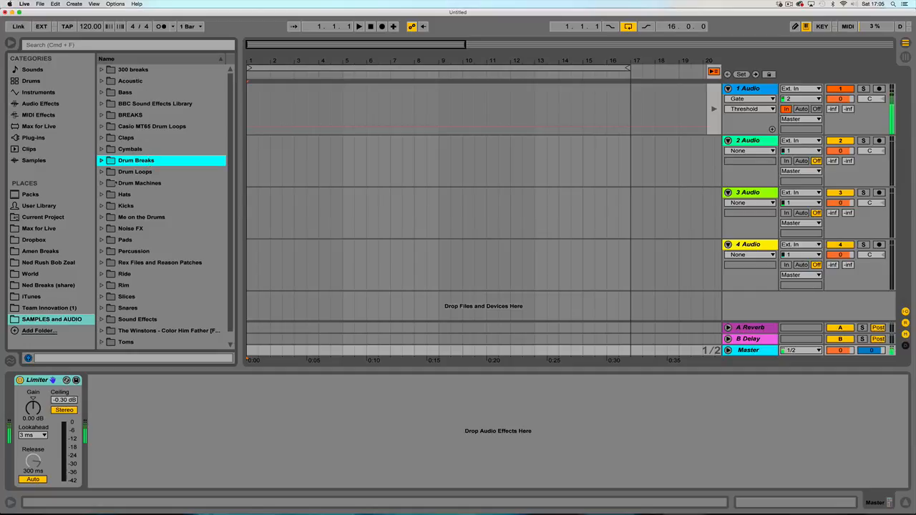
Audition samples in the Kicks folder, including bd_4.wav, bombo14.wav and EH_Kick Drum 17.wav.
left_click(101, 206)
scroll(136, 216, "down", 8)
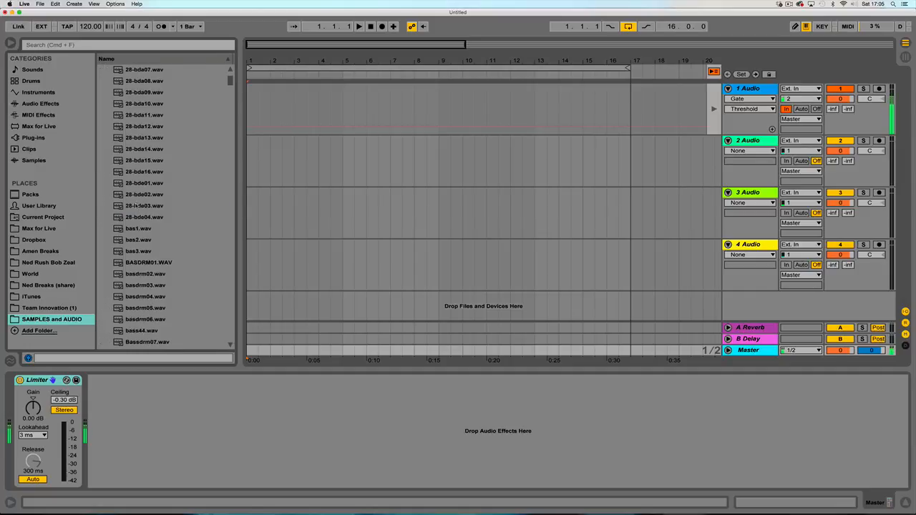
scroll(136, 214, "down", 14)
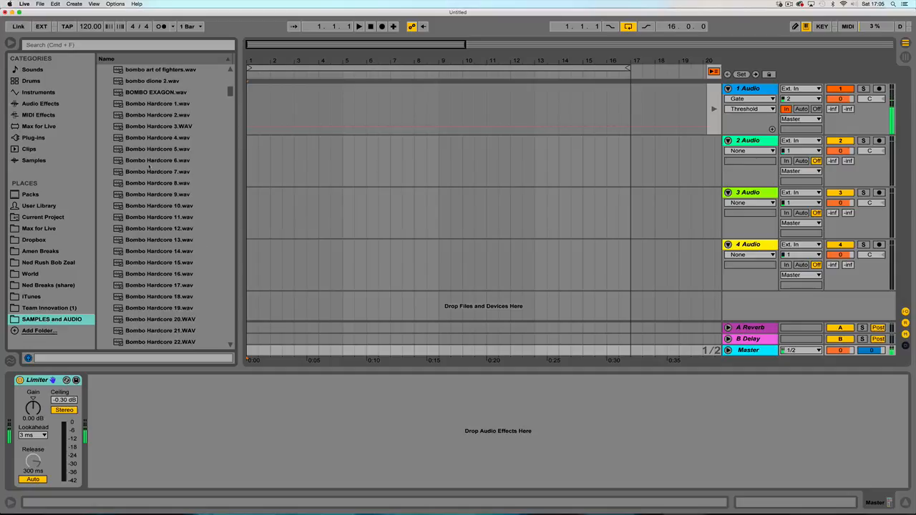
scroll(142, 206, "down", 6)
left_click(145, 194)
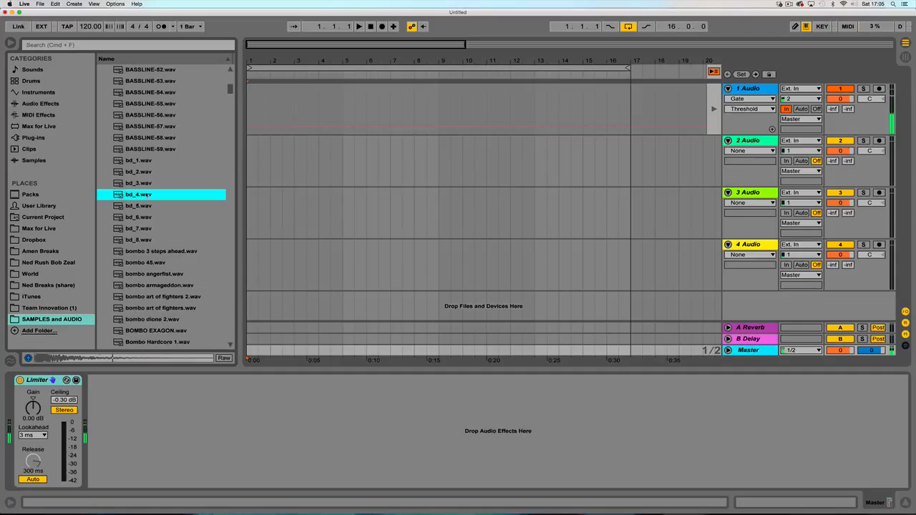
scroll(147, 195, "down", 4)
scroll(146, 195, "down", 10)
left_click(142, 194)
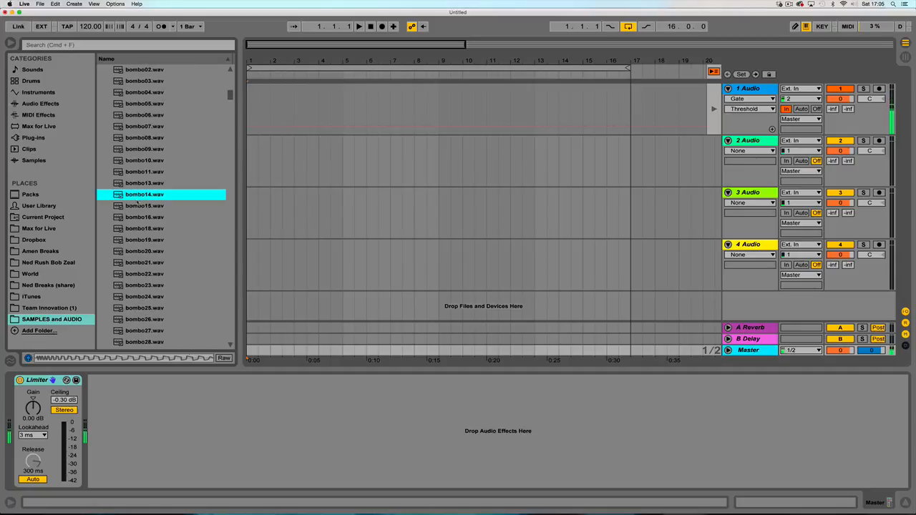
scroll(140, 202, "down", 4)
scroll(137, 205, "down", 5)
left_click(136, 206)
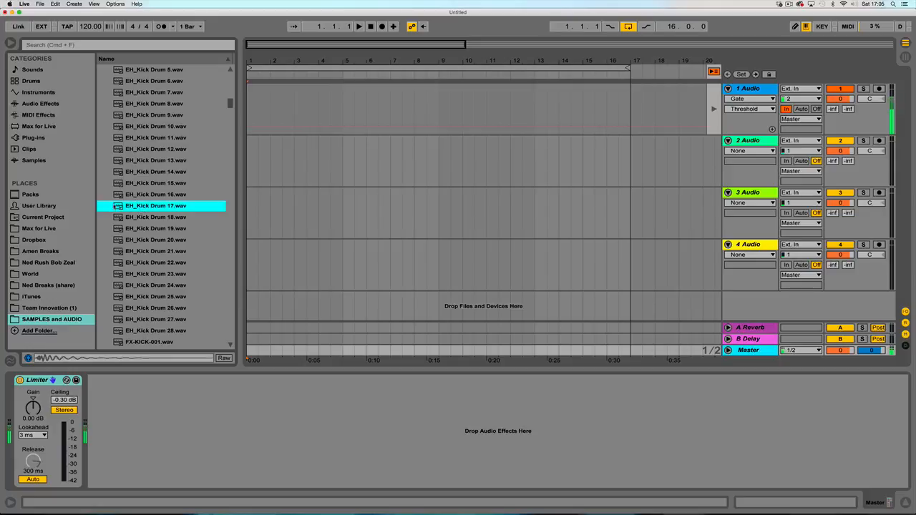
Place EH_Kick Drum 17.wav at the start of bar 1 on the 2 Audio track.
left_click_drag(120, 206, 252, 158)
key("plus")
key("plus")
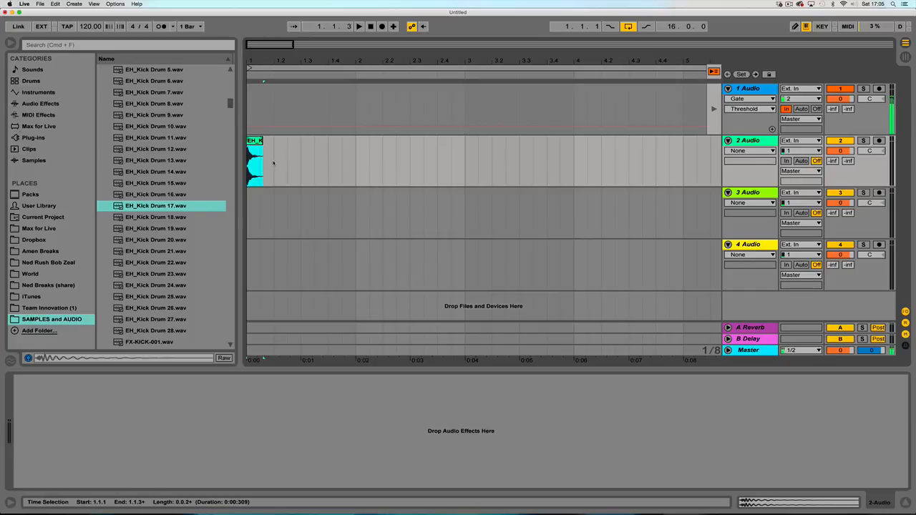
Duplicate the kick as a one-beat selection so it lands on every beat through bar 4.
key("super+d")
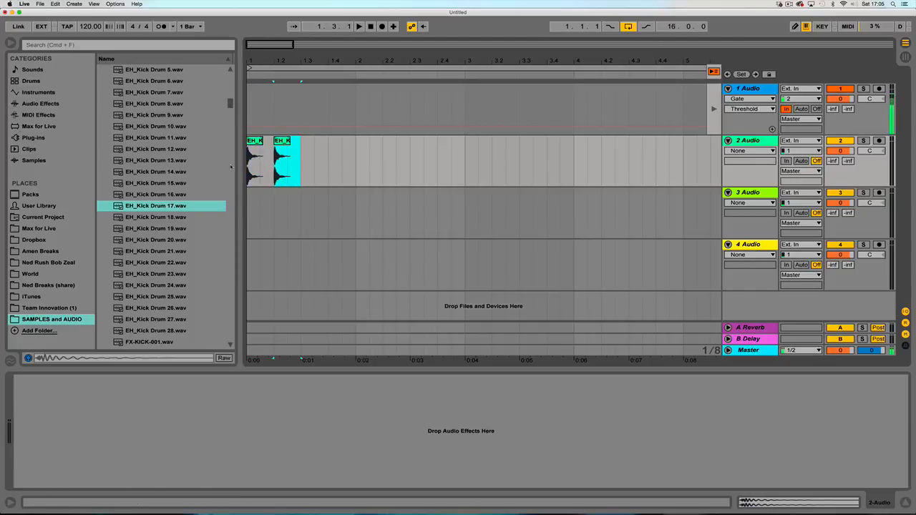
key("super+d")
key("super+d")
key("super+d")
key("super+d")
key("super+d")
key("super+d")
key("super+d")
key("super+d")
key("super+d")
key("super+d")
key("super+d")
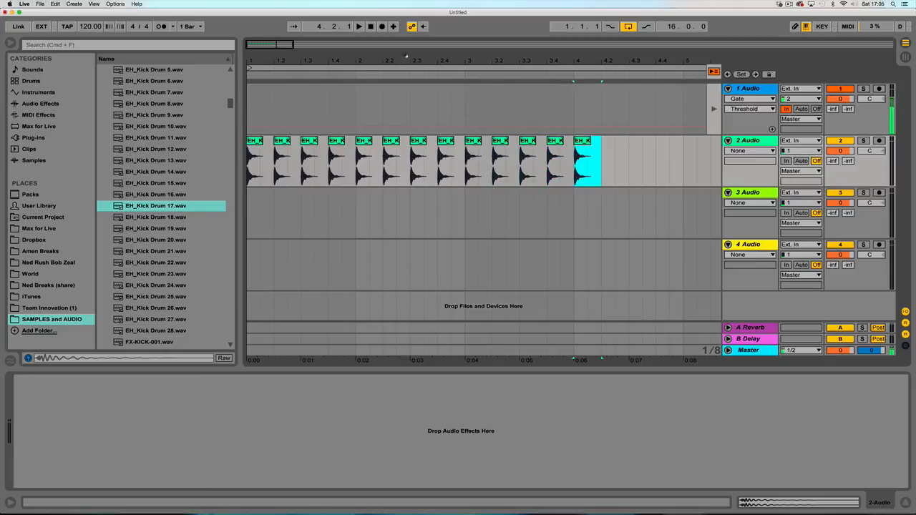
key("super+d")
key("minus")
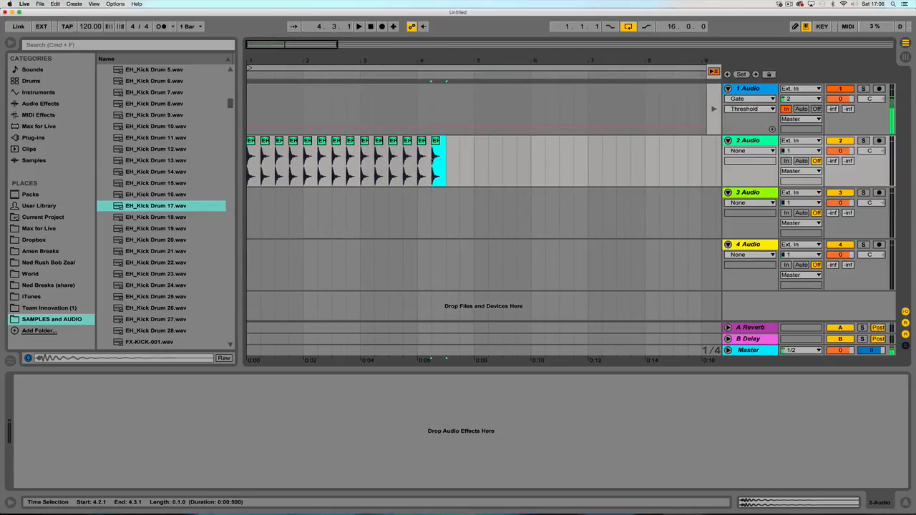
key("super+d")
key("super+d")
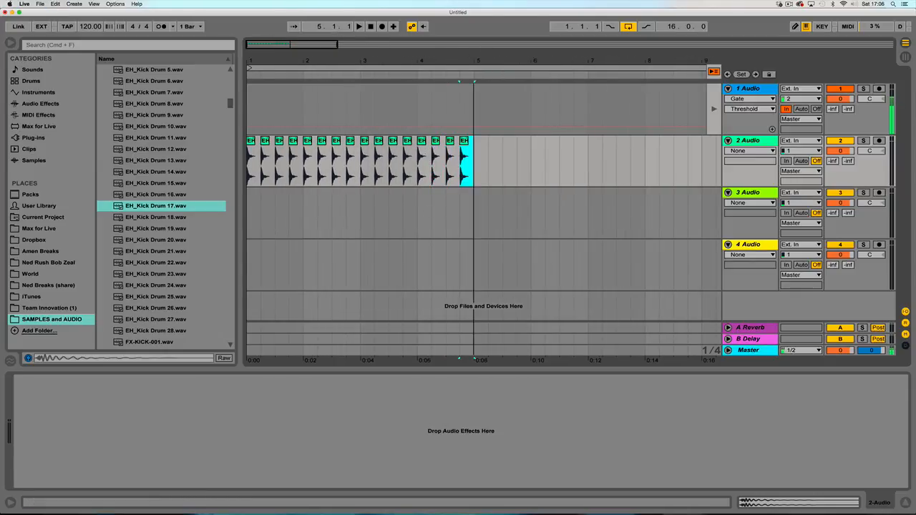
Duplicate the four-bar kick pattern, then the resulting eight bars, to fill 16 bars, and play it back.
left_click_drag(423, 60, 422, 49)
left_click_drag(428, 163, 248, 163)
key("super+d")
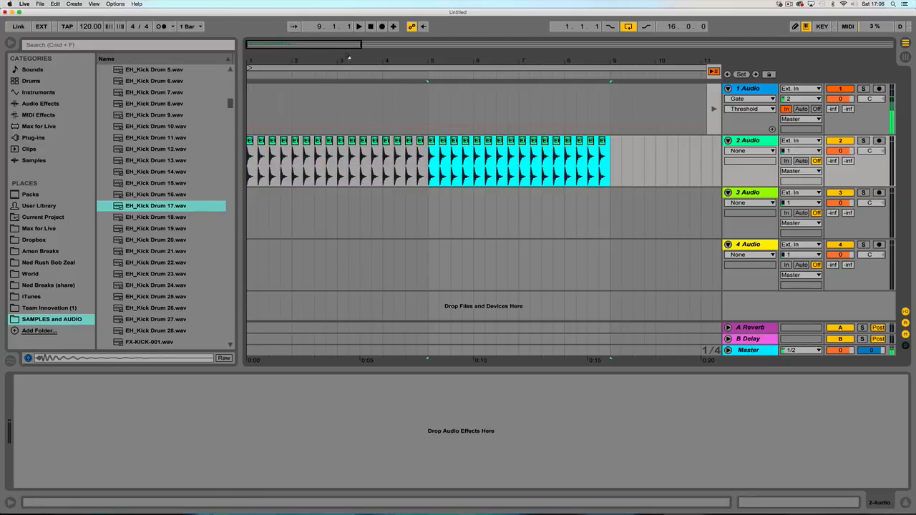
key("minus")
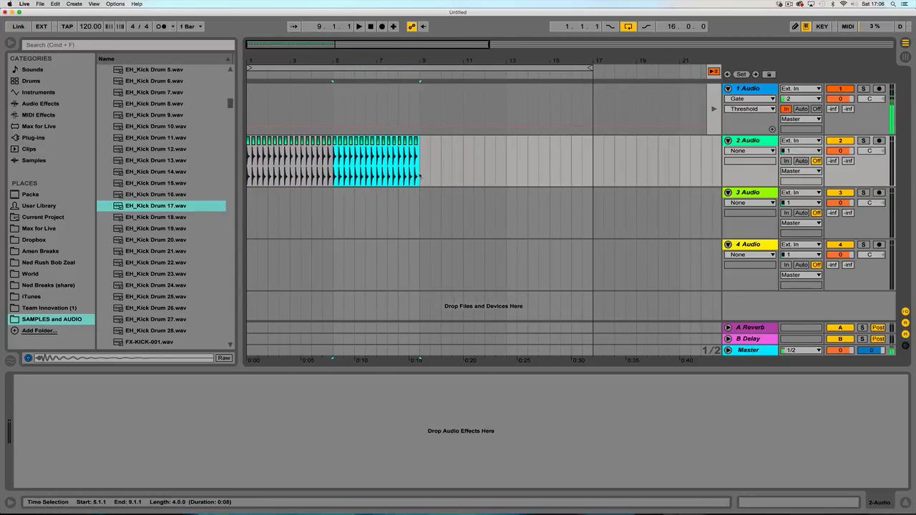
left_click_drag(420, 175, 250, 165)
key("super+d")
key("space")
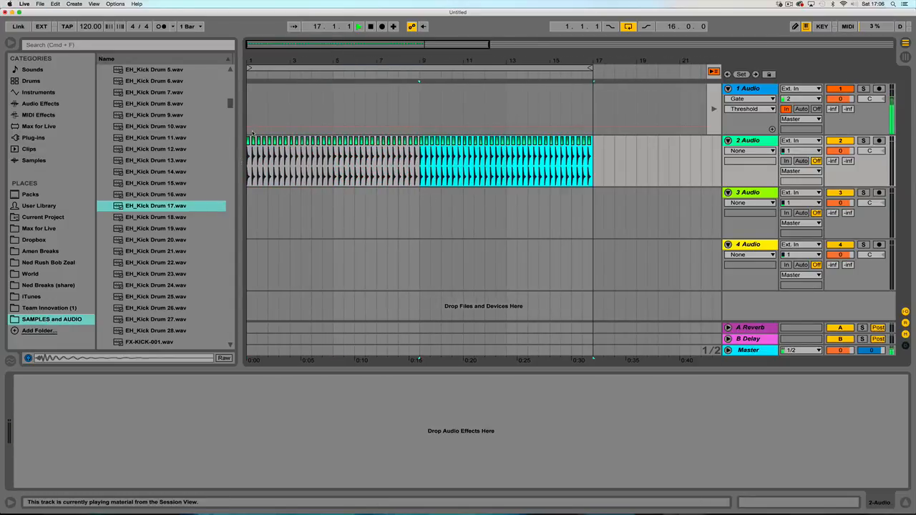
Audition samples in the Snares folder and place 28-sde01.wav at beat 1.2 on the 3 Audio track.
scroll(164, 154, "up", 5)
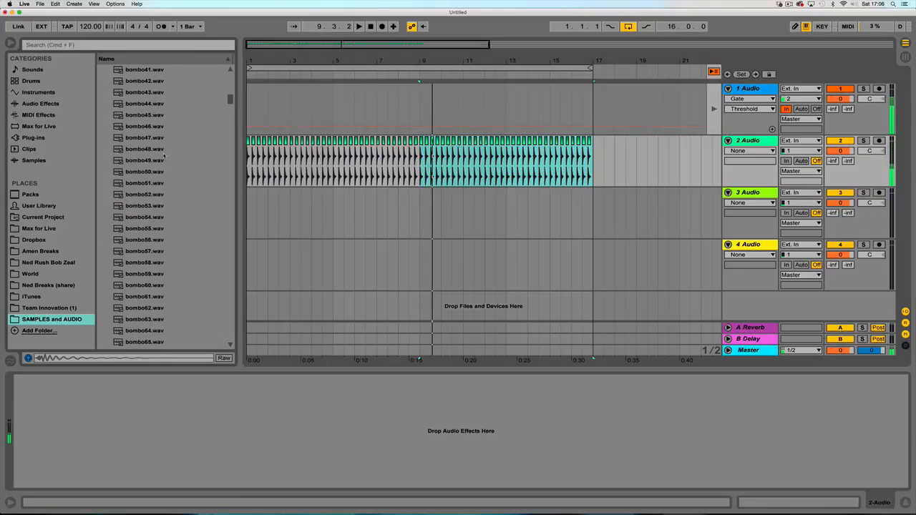
scroll(164, 154, "up", 10)
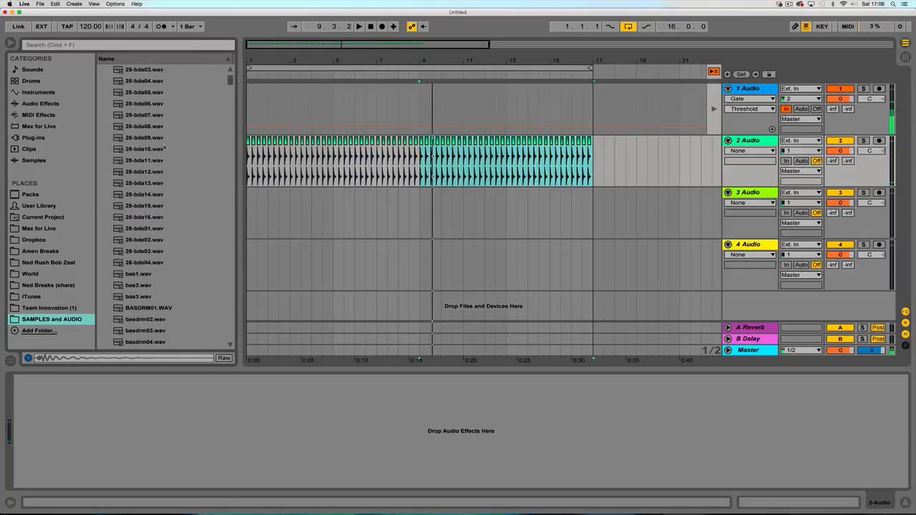
scroll(165, 147, "up", 10)
left_click(106, 205)
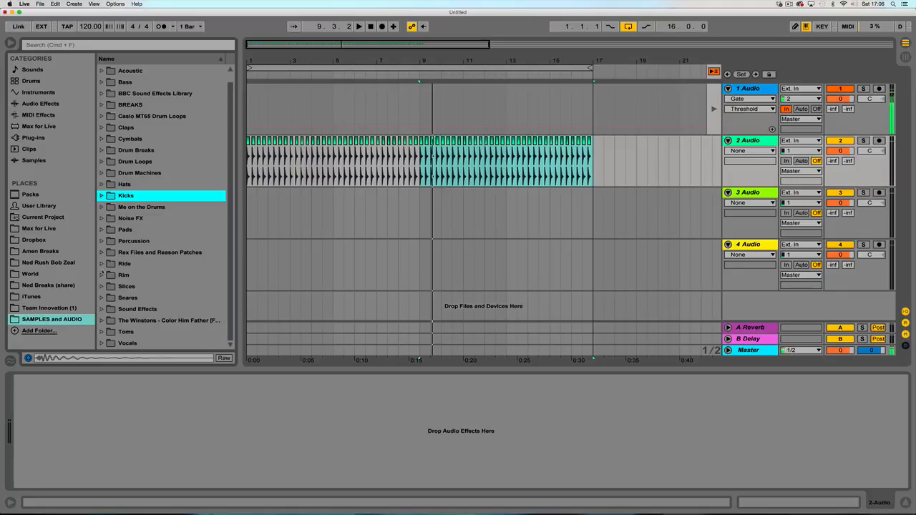
left_click(101, 297)
scroll(143, 236, "down", 5)
left_click(127, 193)
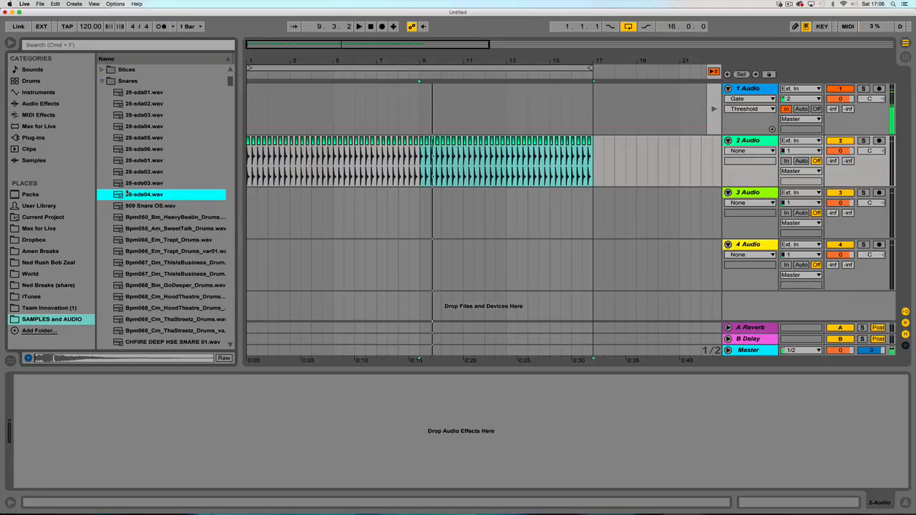
left_click(125, 161)
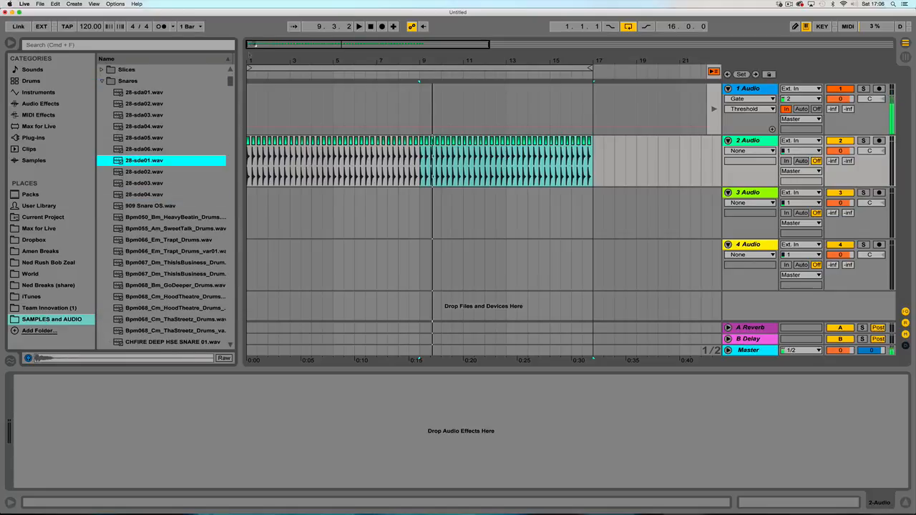
left_click_drag(251, 57, 249, 132)
left_click_drag(168, 160, 323, 226)
Duplicate the snare every two beats through bar 16 and delete the extra copies from bar 17 onward.
key("super+d")
key("super+d")
key("super+d")
key("super+d")
key("super+d")
key("super+d")
key("super+d")
key("super+d")
key("super+d")
key("super+d")
key("super+d")
key("super+d")
key("super+d")
key("super+d")
key("super+d")
key("super+d")
key("super+d")
key("super+d")
key("super+d")
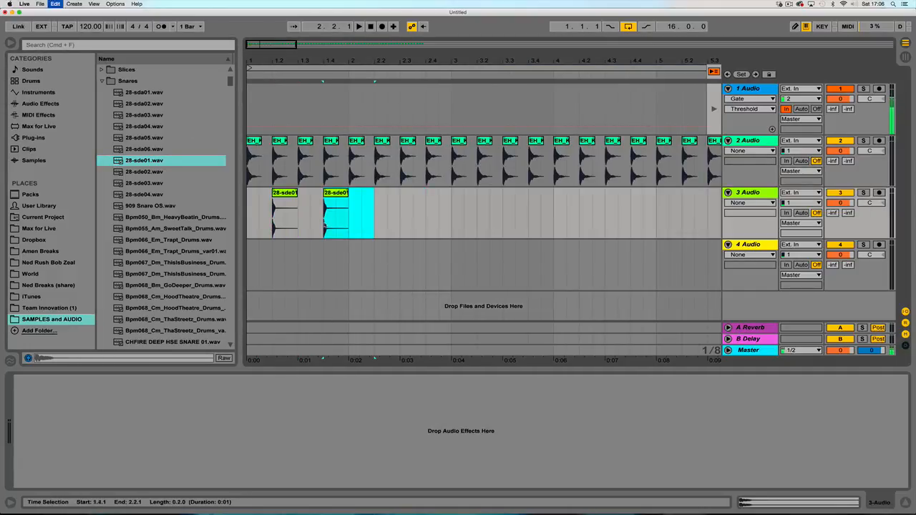
key("super+d")
key("super+d")
key("super+d")
key("super+d")
key("super+d")
key("super+d")
key("super+d")
key("super+d")
key("super+d")
key("super+d")
key("super+d")
key("super+d")
key("super+d")
key("super+d")
key("super+d")
key("super+d")
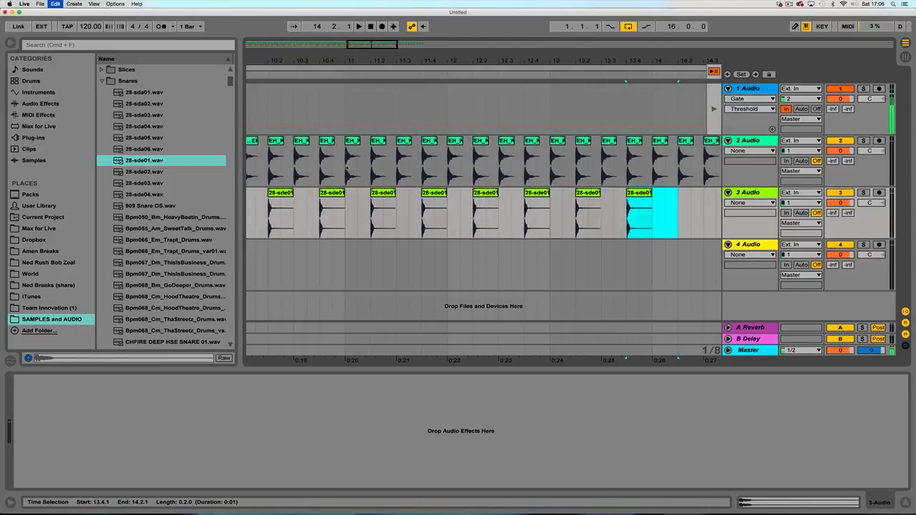
left_click_drag(460, 228, 652, 213)
key("Delete")
left_click_drag(432, 58, 432, 26)
Place 28-chh06.wav from the Hats folder on the 4 Audio track at position 1.1.3.
left_click(101, 81)
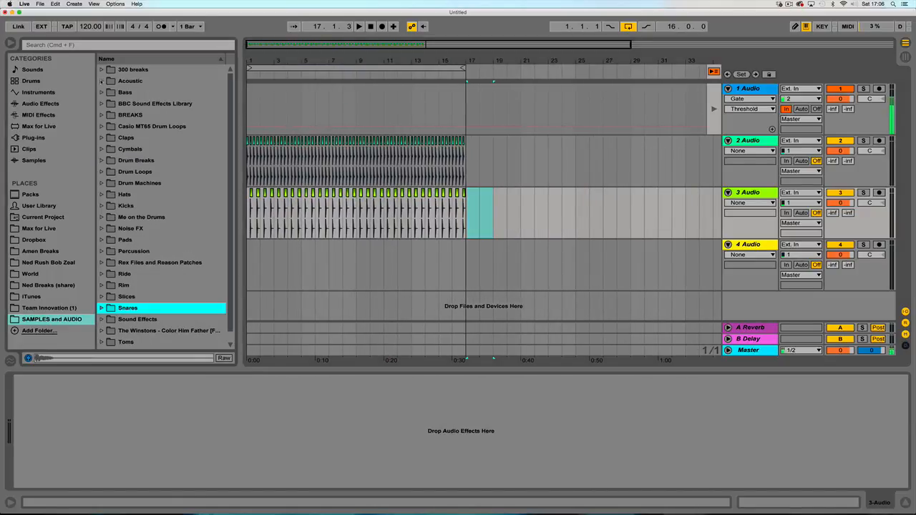
left_click(102, 194)
scroll(115, 208, "down", 3)
left_click(136, 218)
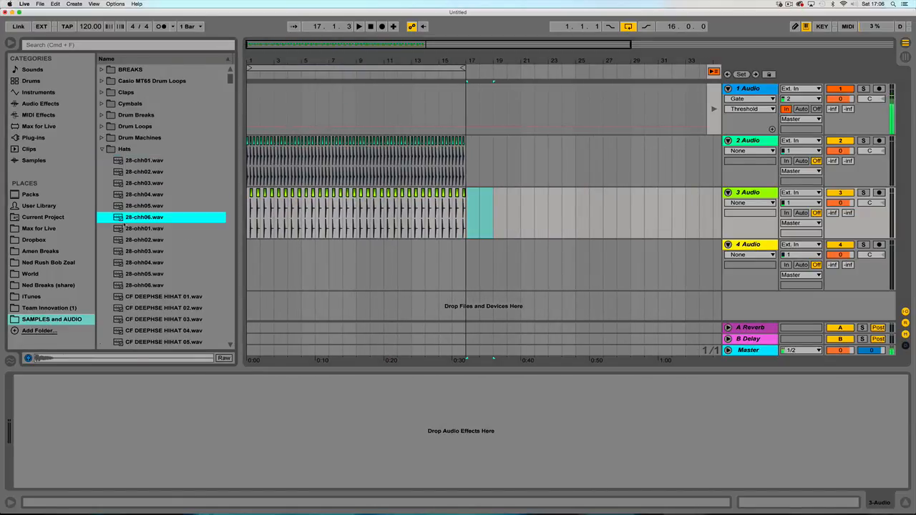
left_click_drag(249, 60, 251, 95)
left_click_drag(143, 216, 335, 272)
Duplicate the hi-hat every two beats through bar 16 and delete everything on its track from bar 17 onward.
key("super+d")
key("super+d")
key("super+d")
key("super+d")
key("super+d")
key("super+d")
key("super+d")
key("super+d")
key("super+d")
key("super+d")
key("super+d")
key("super+d")
key("super+d")
key("super+d")
key("super+d")
key("super+d")
key("super+d")
key("super+d")
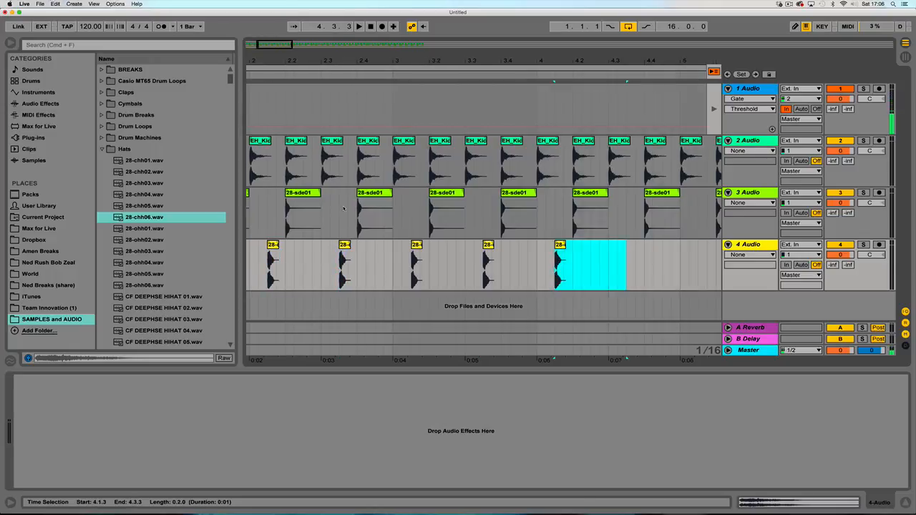
key("super+d")
key("super+d")
key("super+d")
key("super+d")
key("super+d")
key("super+d")
key("super+d")
key("super+d")
key("super+d")
key("super+d")
key("super+d")
key("super+d")
key("super+d")
key("super+d")
key("super+d")
key("super+d")
key("super+d")
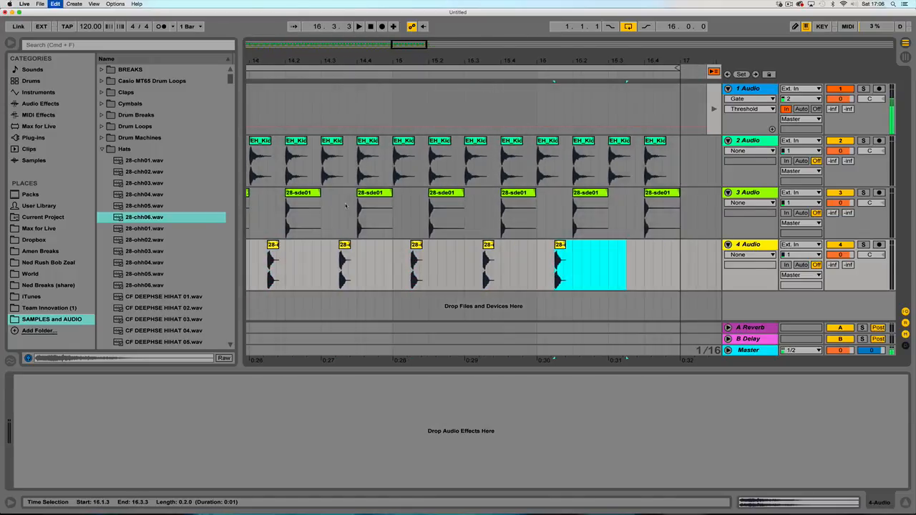
left_click_drag(395, 259, 670, 262)
key("Delete")
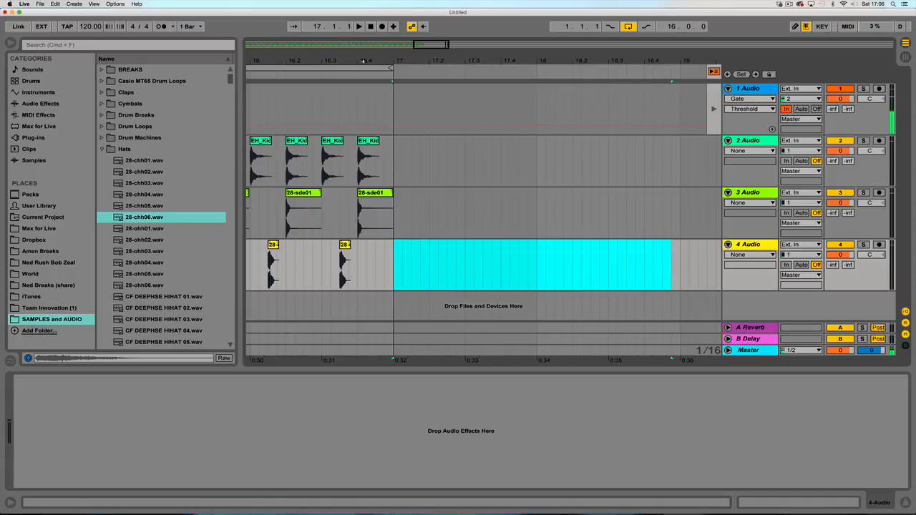
Play the kick, snare and hi-hat arrangement from the beginning to hear the full beat, and stop playback.
left_click(370, 27)
left_click(359, 27)
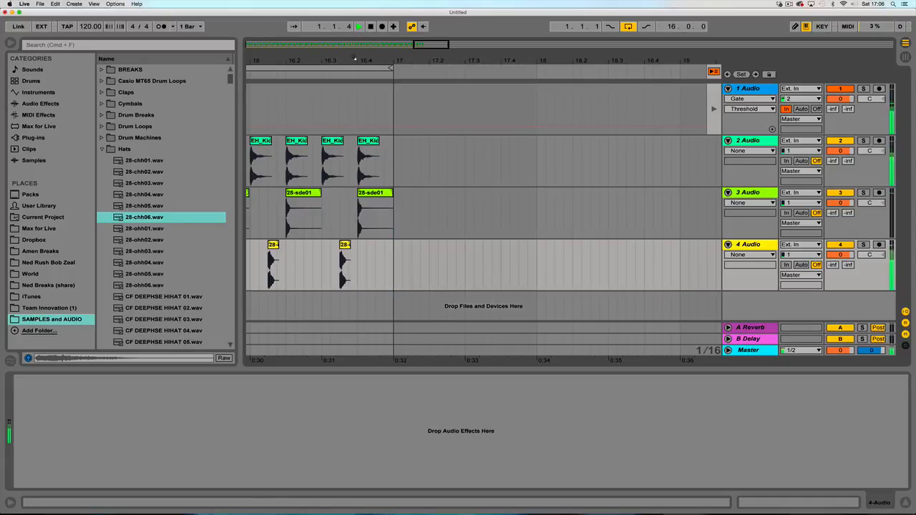
double_click(356, 59)
left_click_drag(248, 59, 251, 93)
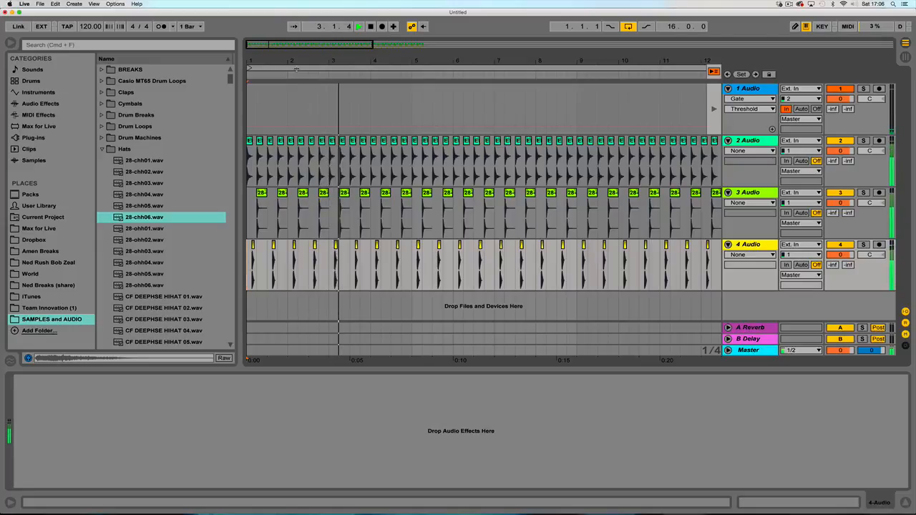
key("space")
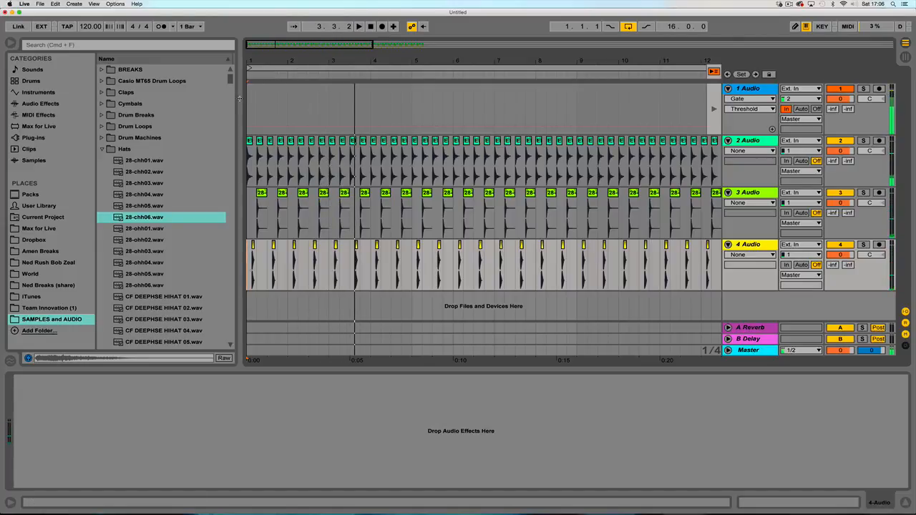
Narrow the browser to give the arrangement more room and switch to Session View to show the mixer.
left_click_drag(241, 103, 205, 104)
left_click_drag(331, 59, 275, 61)
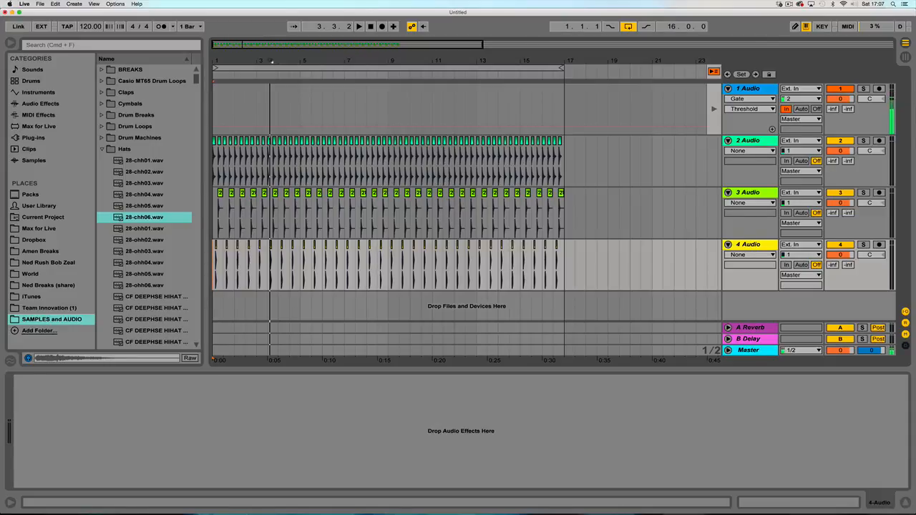
left_click_drag(270, 61, 270, 76)
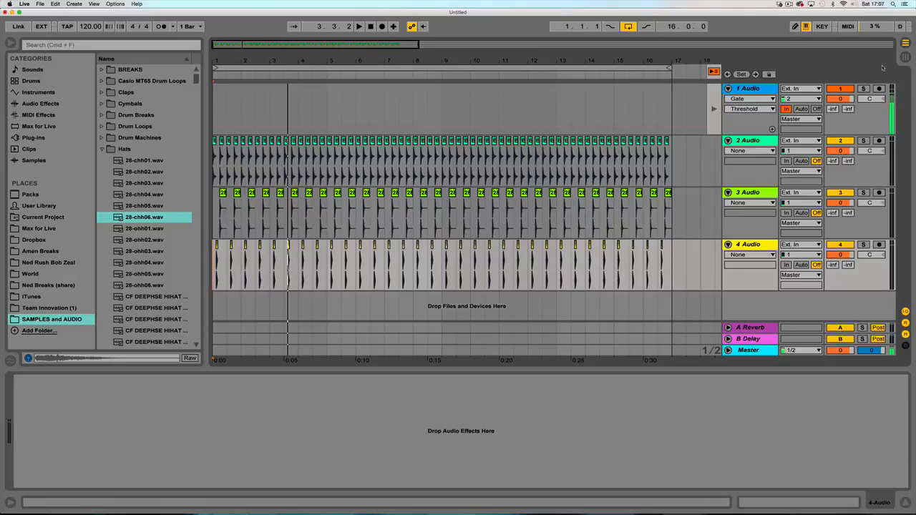
left_click(904, 57)
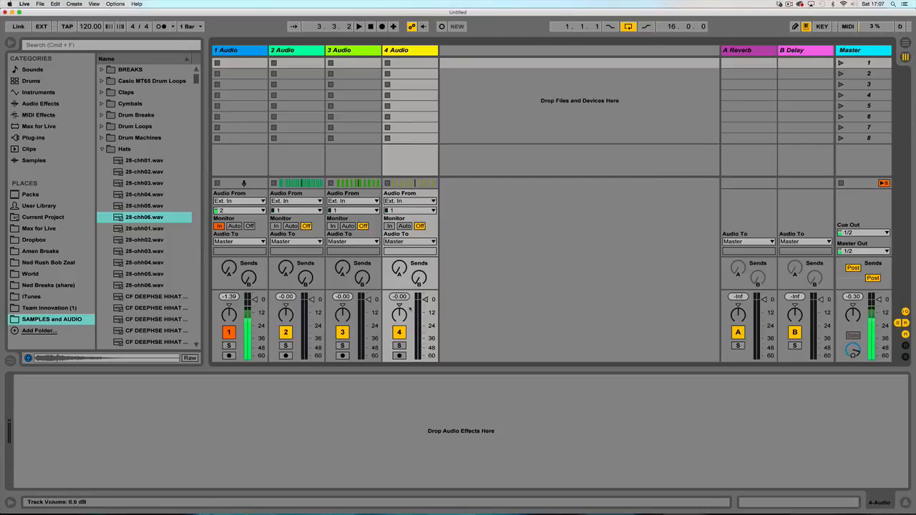
Return to Arrangement View and look over the kick, snare and hi-hat tracks up close and across all 16 bars.
key("Tab")
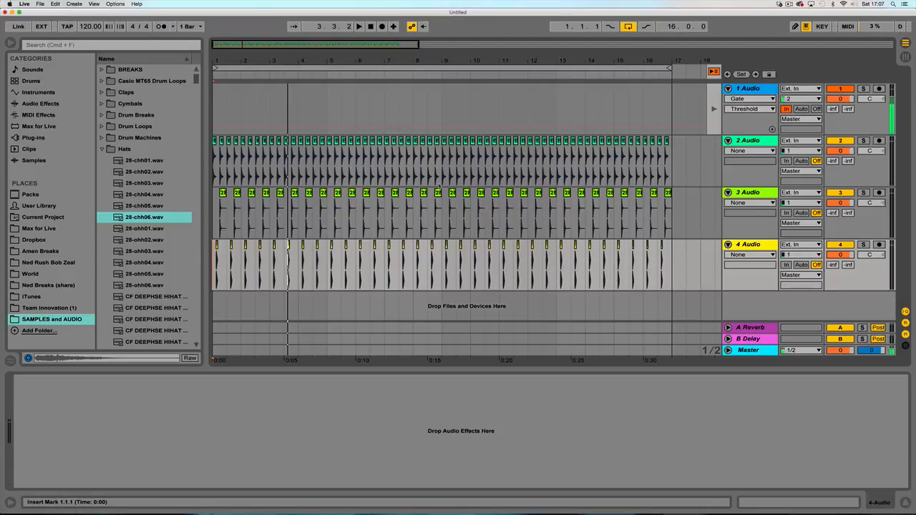
left_click(748, 141)
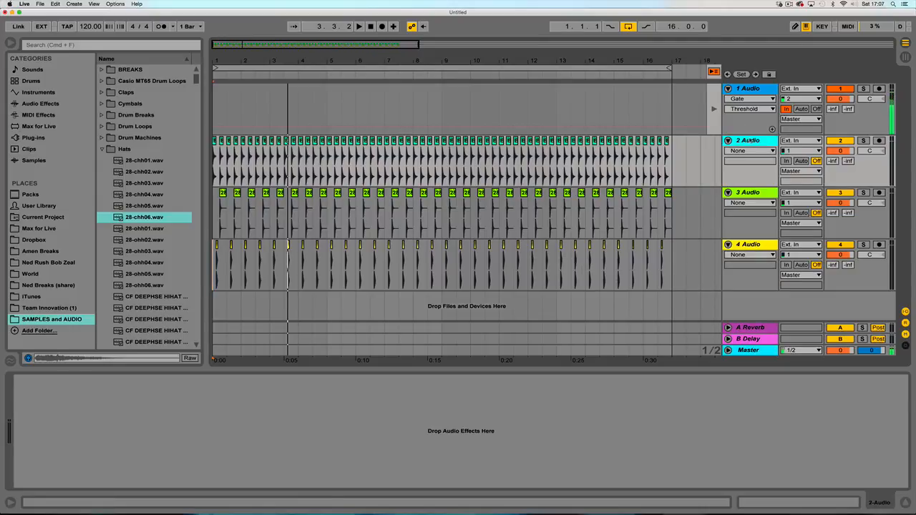
left_click(748, 194)
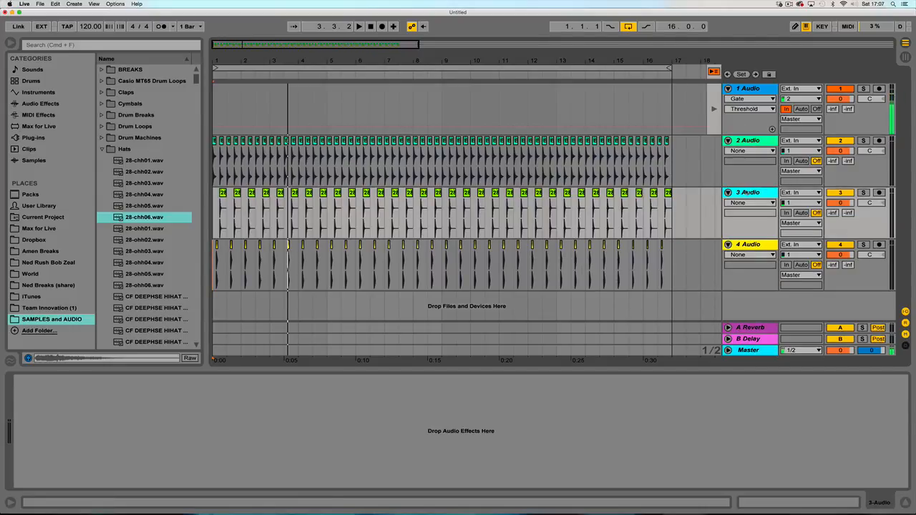
left_click(750, 246)
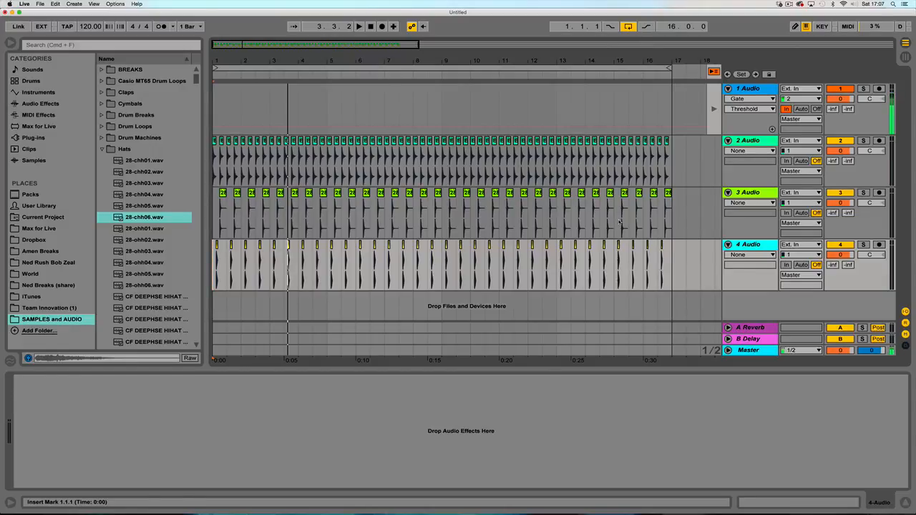
left_click_drag(234, 62, 264, 65)
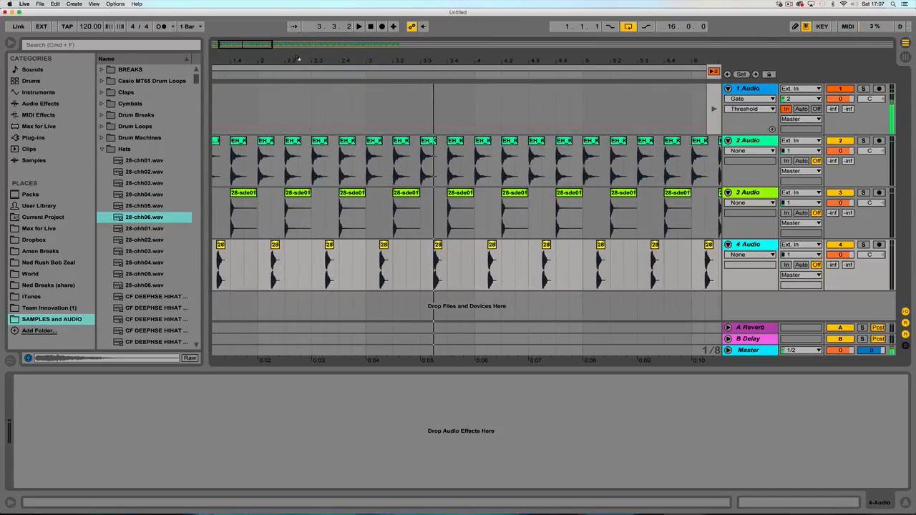
left_click_drag(299, 59, 299, 15)
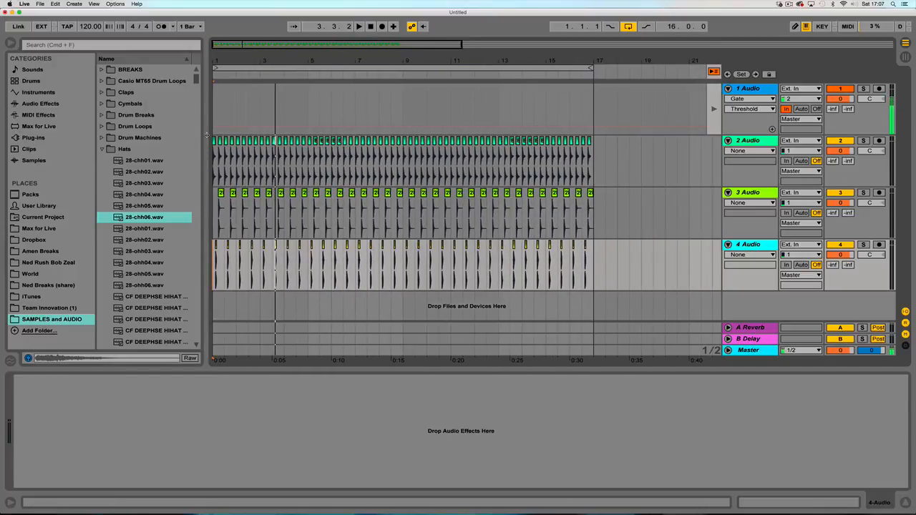
Collapse the Hats sample folder and widen the browser so the full folder names can be read.
left_click_drag(206, 135, 202, 135)
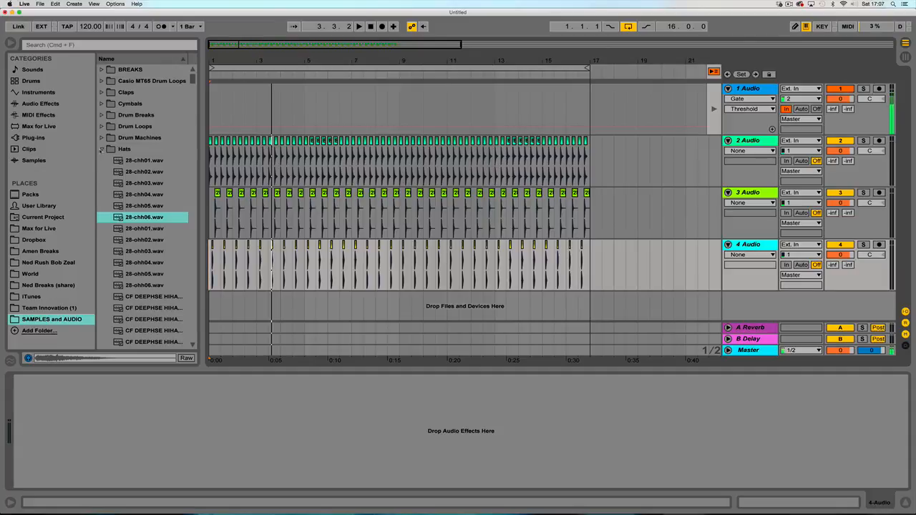
left_click(101, 148)
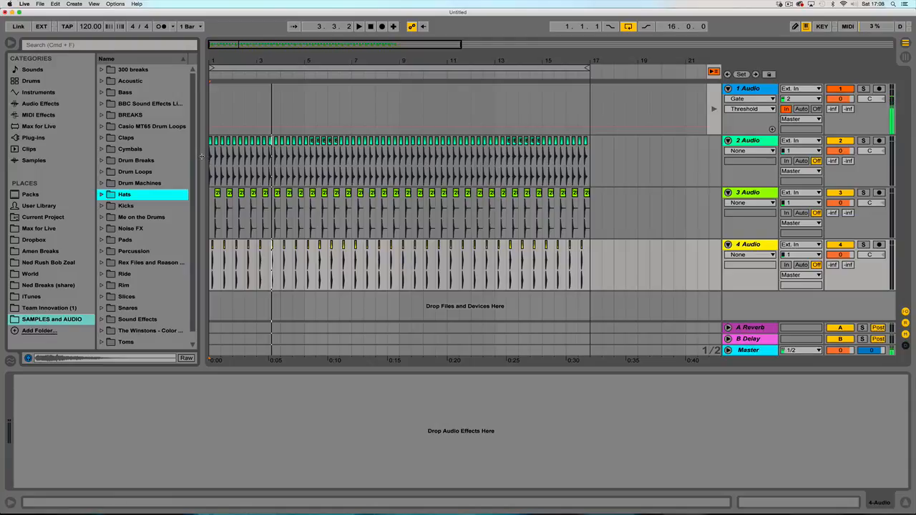
left_click_drag(201, 158, 258, 159)
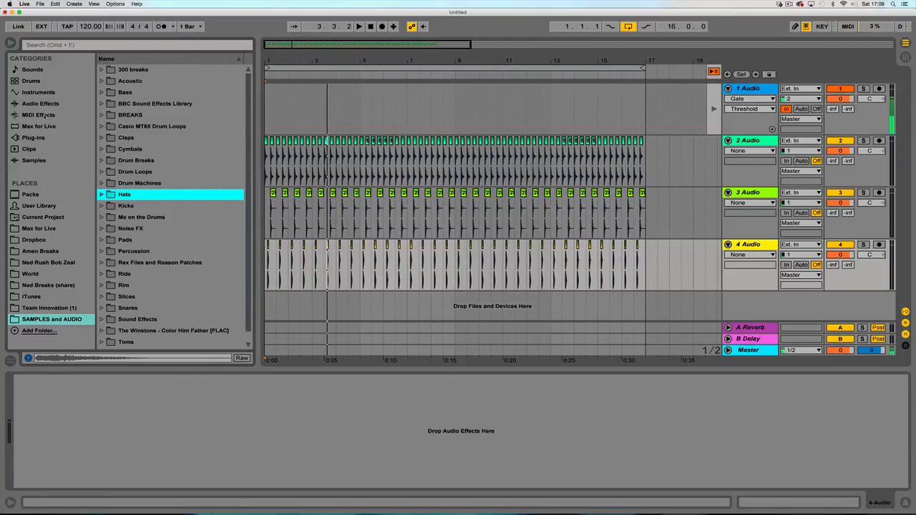
Fold the 2, 3 and 4 Audio tracks and add the Sampler instrument on a new track below them.
left_click(36, 93)
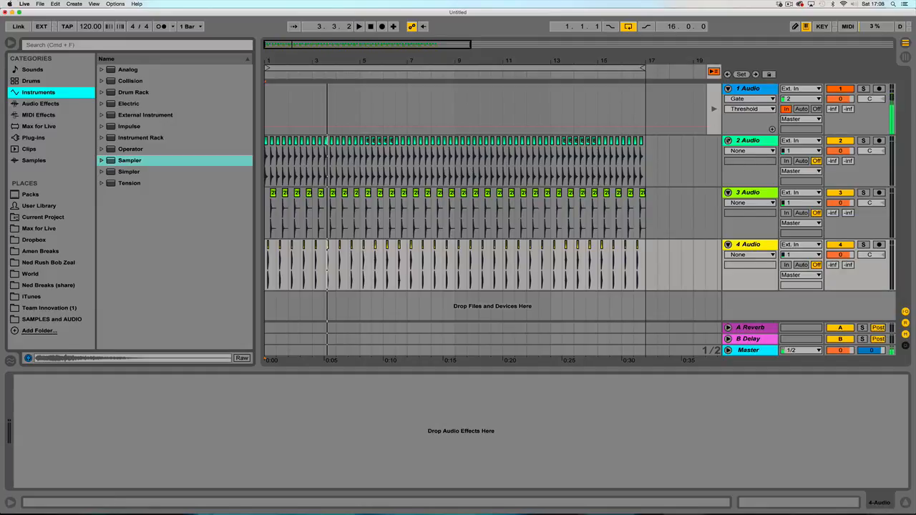
left_click(728, 193)
left_click(727, 140)
left_click(728, 164)
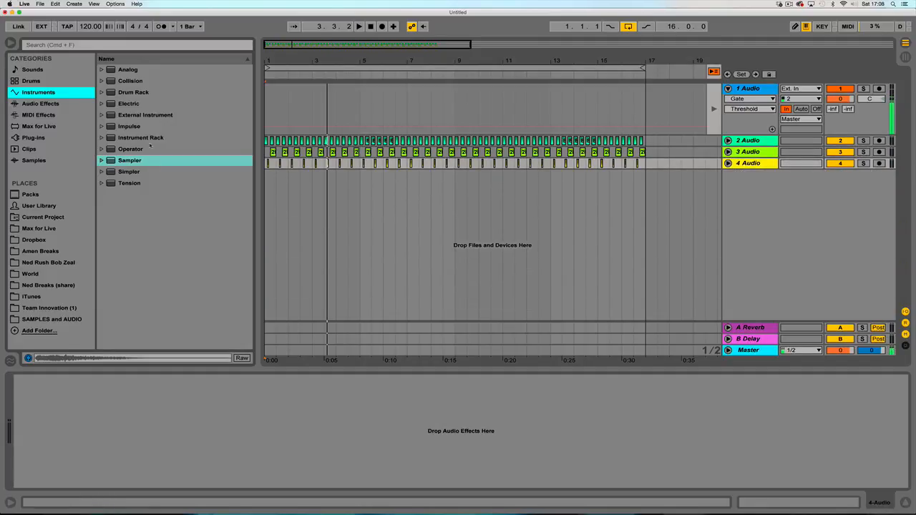
left_click_drag(111, 160, 292, 189)
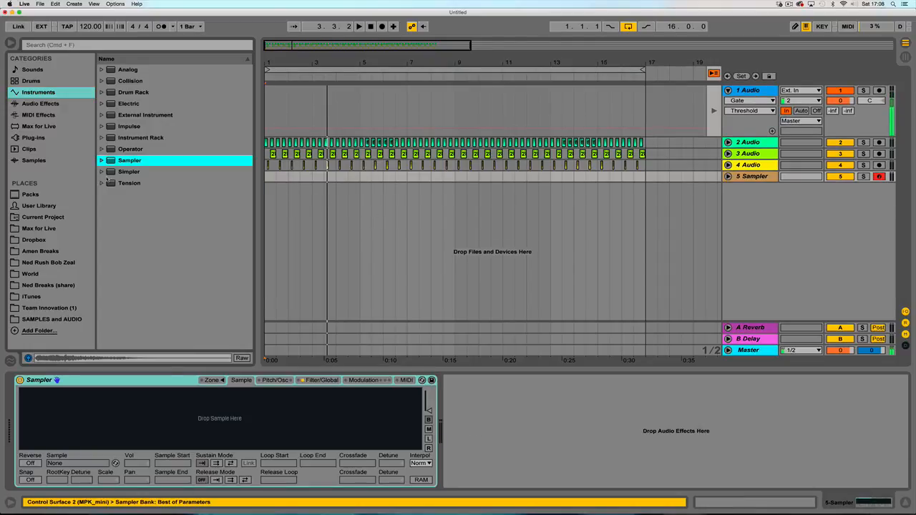
Browse the kick samples in SAMPLES and AUDIO and load EH_Kick Drum 15.wav into Sampler.
left_click(16, 319)
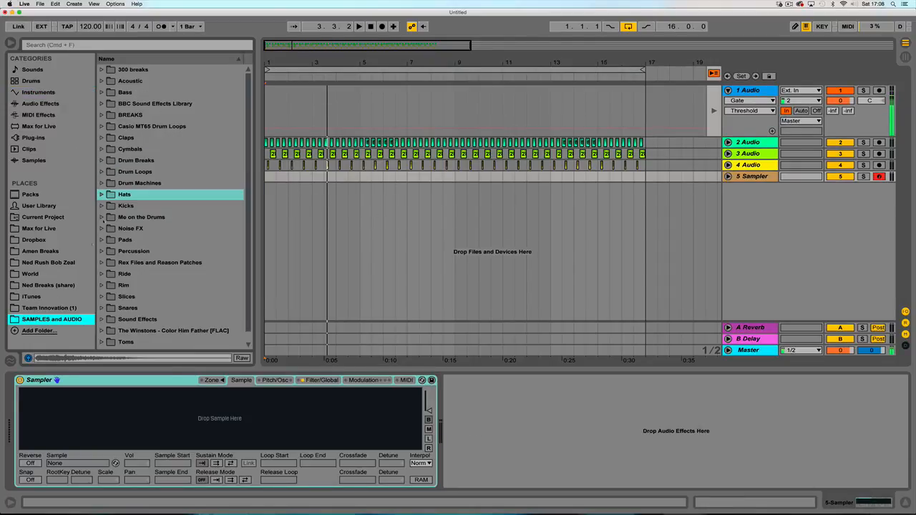
scroll(104, 206, "down", 10)
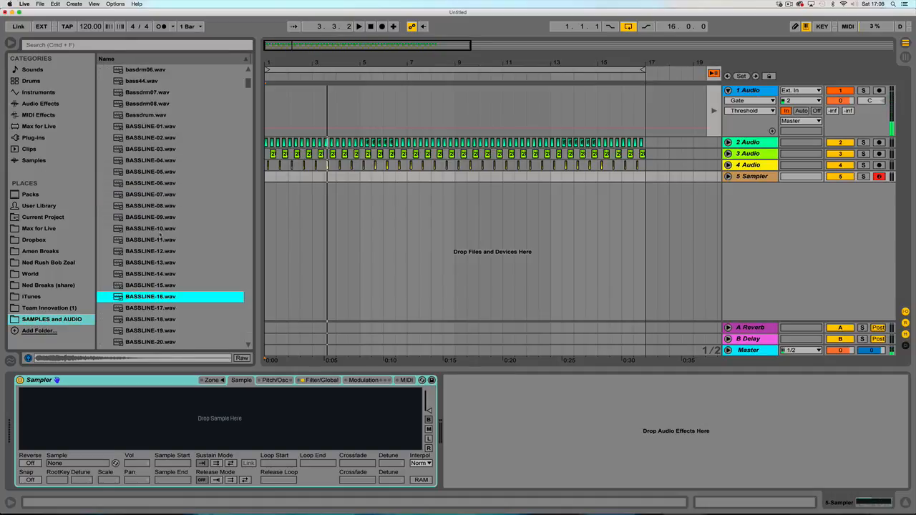
scroll(161, 241, "down", 5)
left_click(161, 241)
scroll(162, 243, "down", 8)
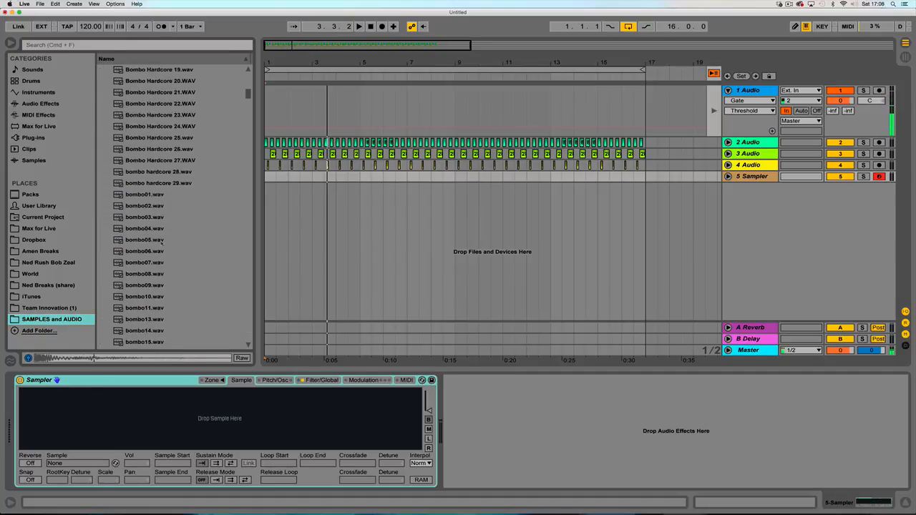
left_click(127, 241)
scroll(136, 229, "down", 15)
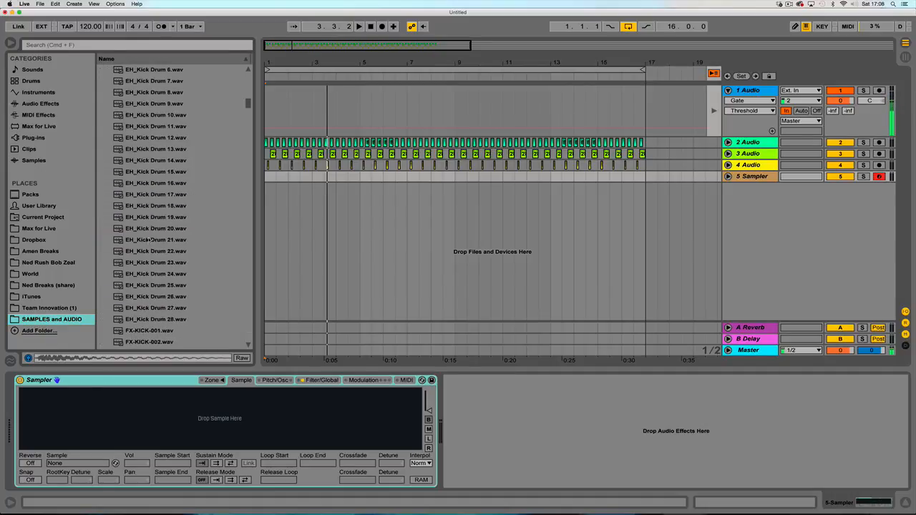
left_click(148, 206)
scroll(148, 208, "up", 7)
left_click(155, 184)
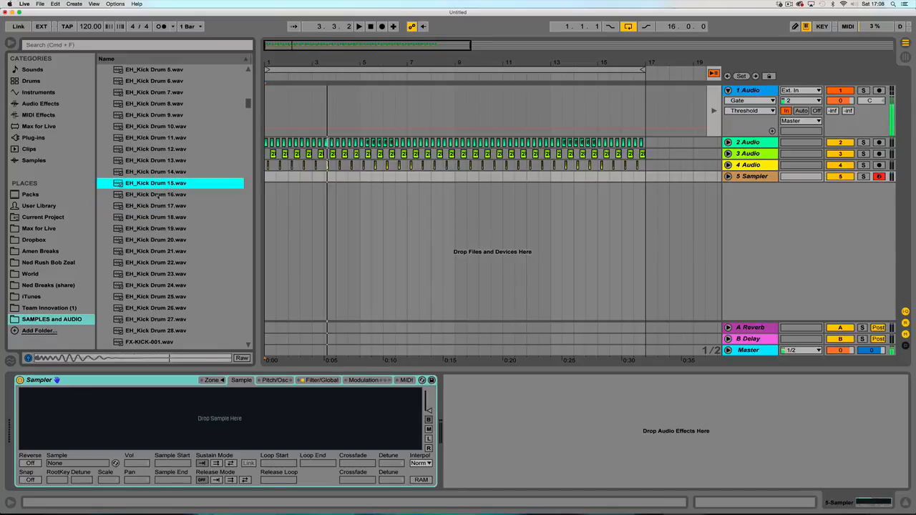
left_click_drag(148, 416, 150, 418)
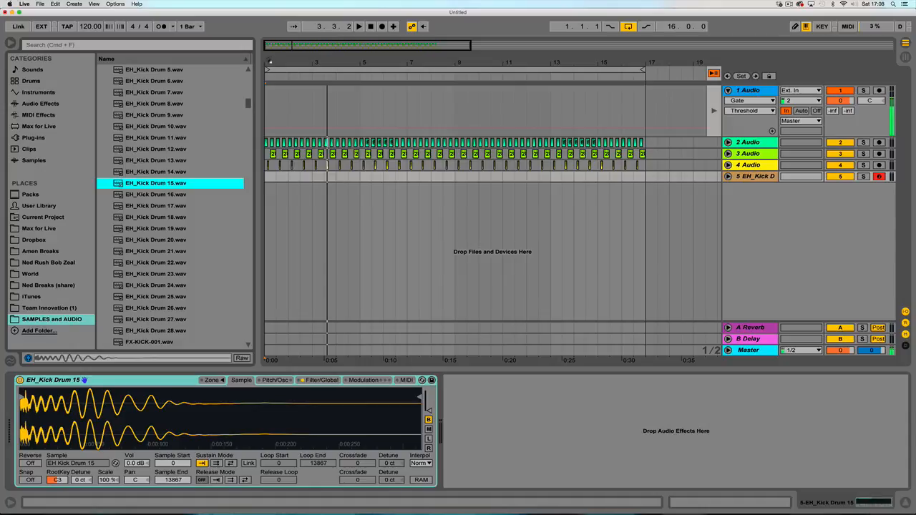
Insert an empty 16-bar MIDI clip from 1.1.1 to 17.1.1 on the Sampler track and open it for note editing.
left_click_drag(270, 62, 262, 180)
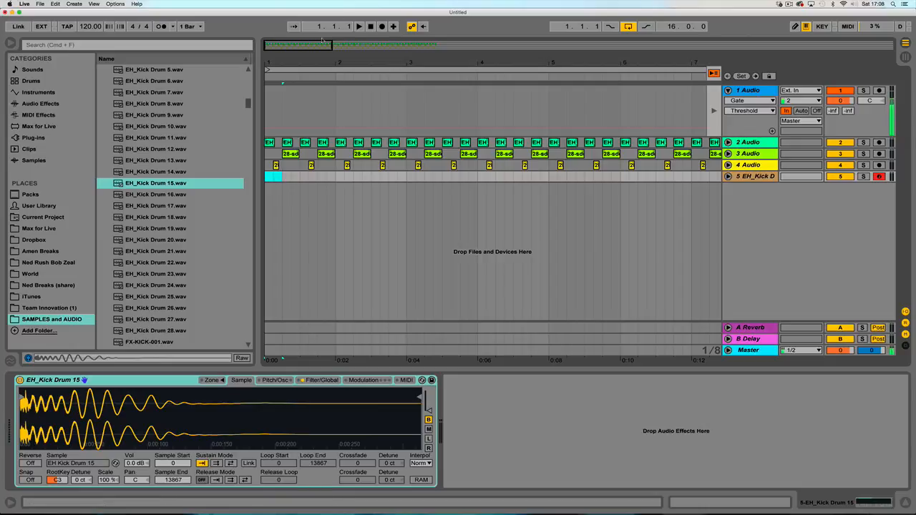
key("minus")
key("minus")
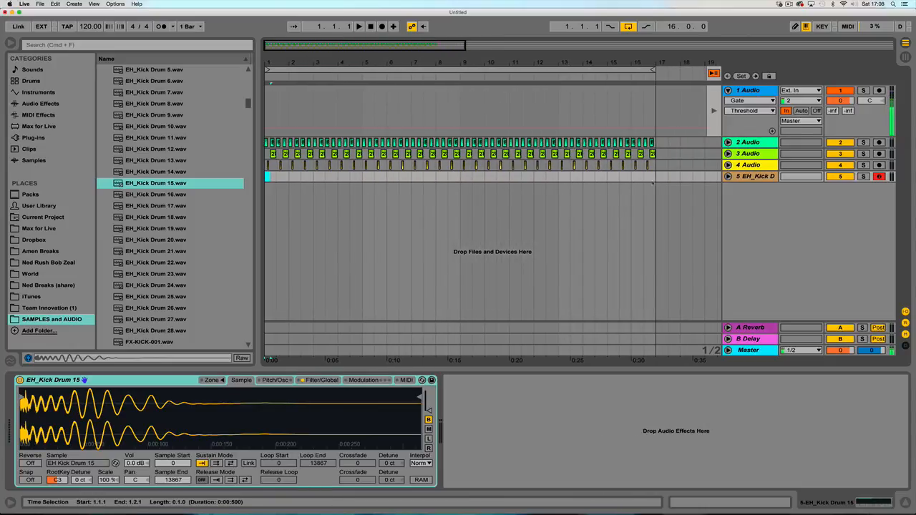
left_click_drag(655, 180, 263, 179)
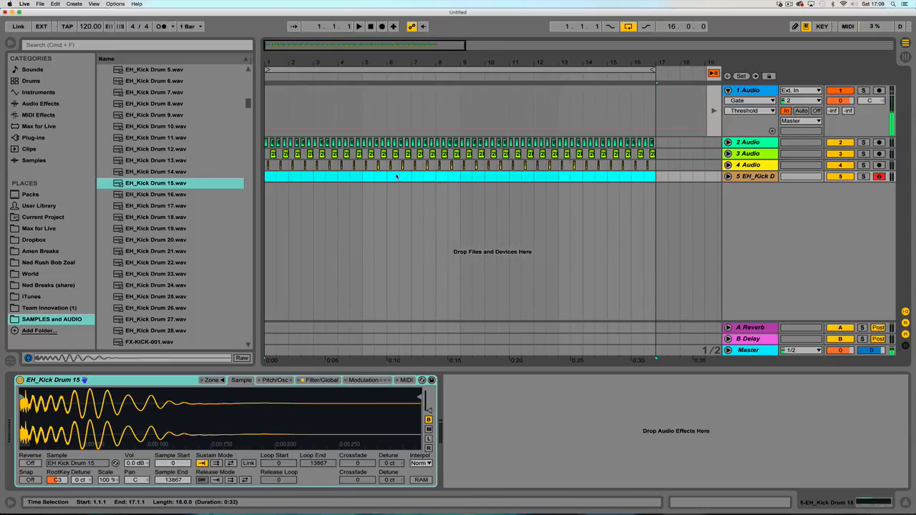
right_click(437, 181)
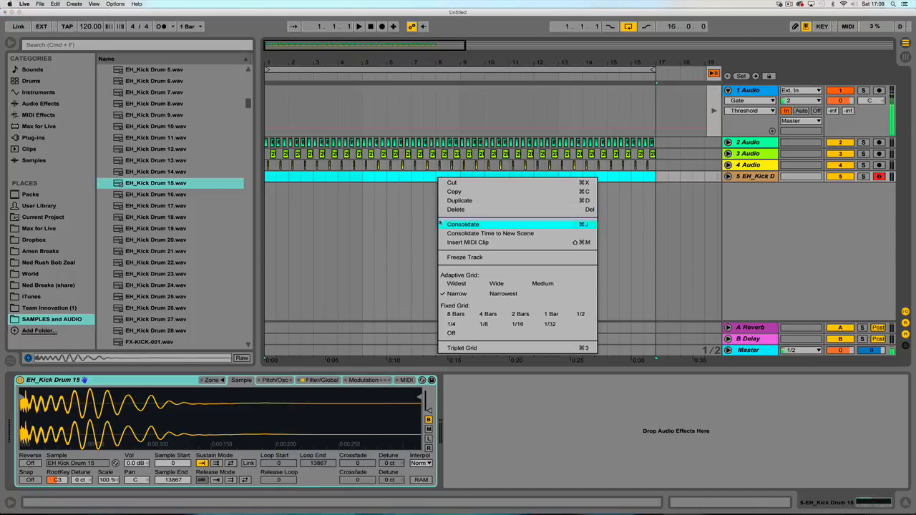
left_click(452, 246)
double_click(358, 177)
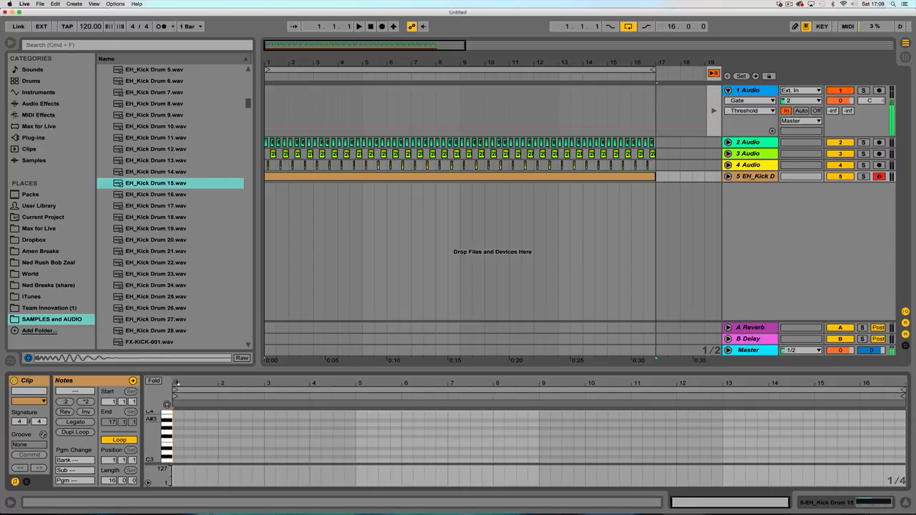
Draw consecutive quarter-note C3 hits through all 16 bars of the MIDI clip.
key("b")
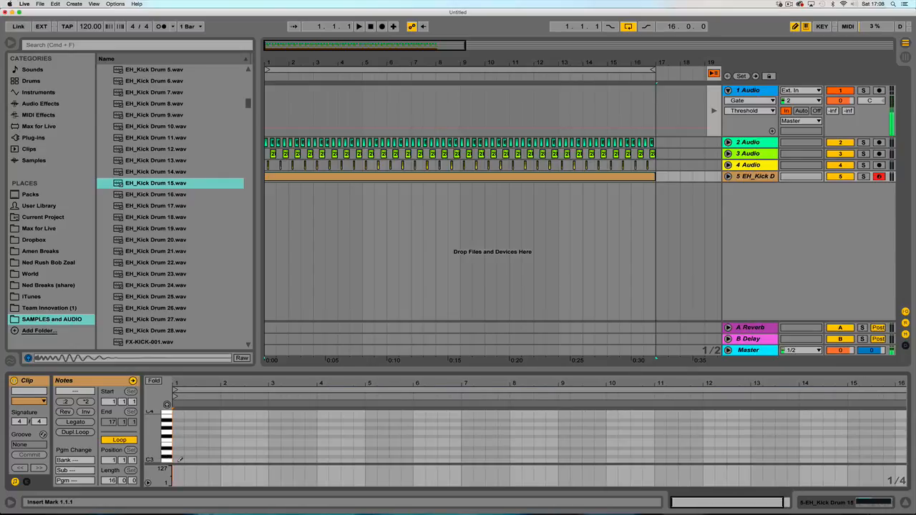
mouse_move(178, 460)
left_mouse_down()
mouse_move(903, 451)
mouse_move(887, 450)
left_mouse_up()
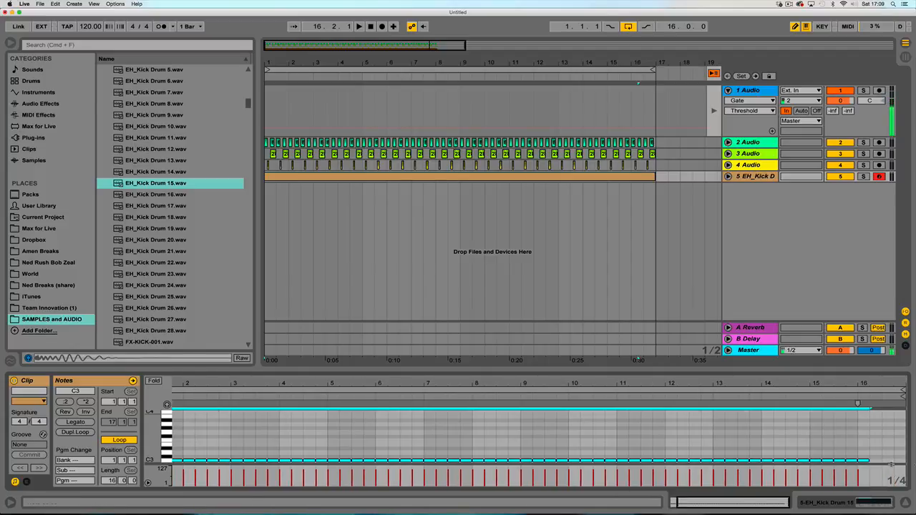
left_click(878, 460)
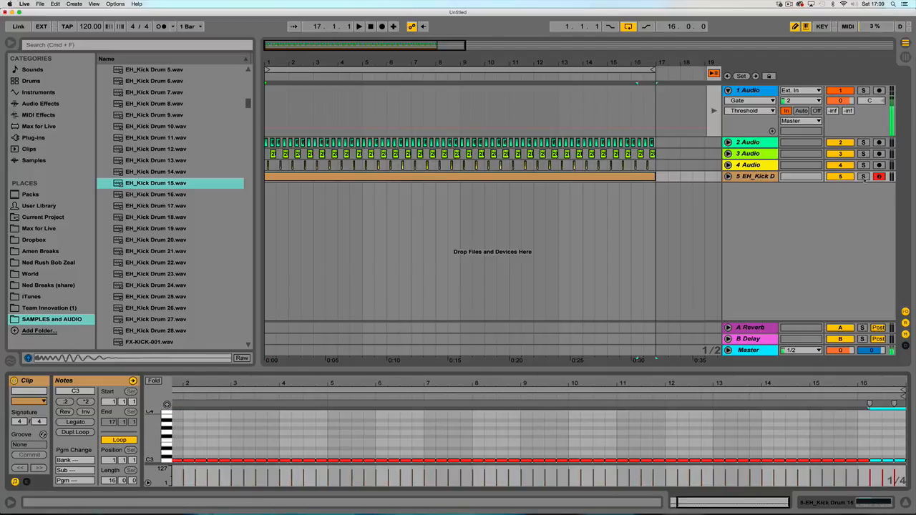
Mute the 2, 3 and 4 Audio tracks and start playback to hear the Sampler kick alone.
left_click(841, 164)
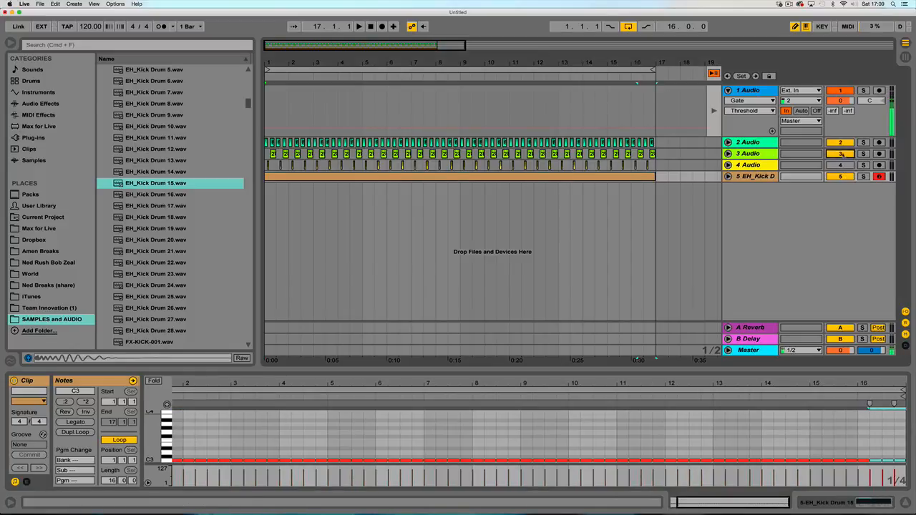
left_click(841, 153)
left_click(841, 141)
key("space")
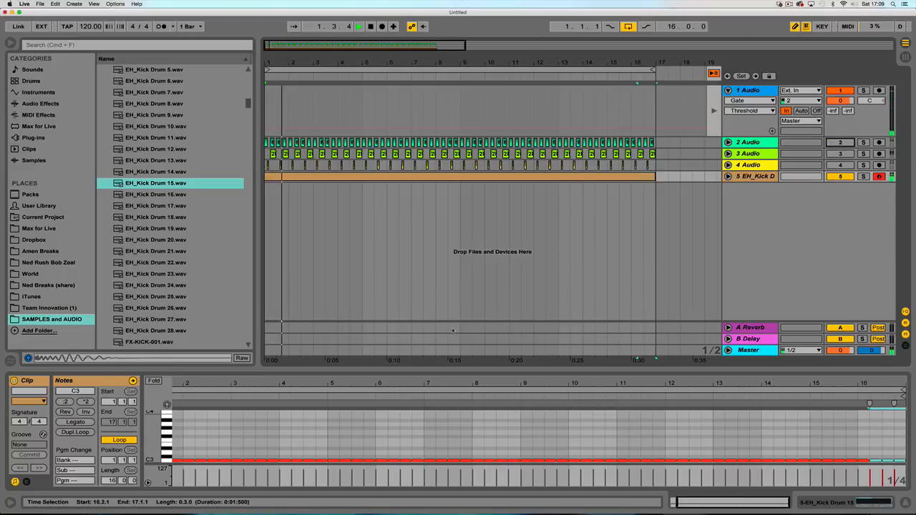
In Sampler's Filter/Global settings, set Volume to 0 dB and shape the volume envelope to -inf dB sustain and about 481 ms decay.
key("shift+Tab")
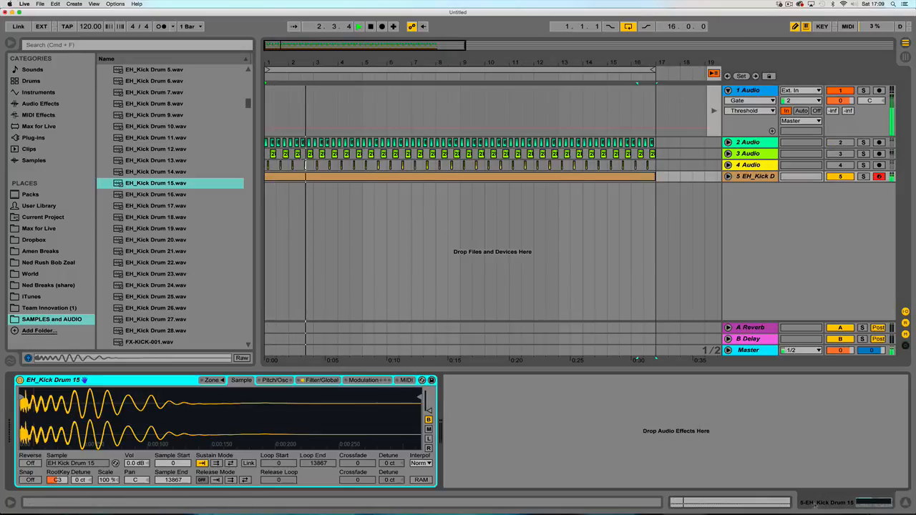
left_click(315, 380)
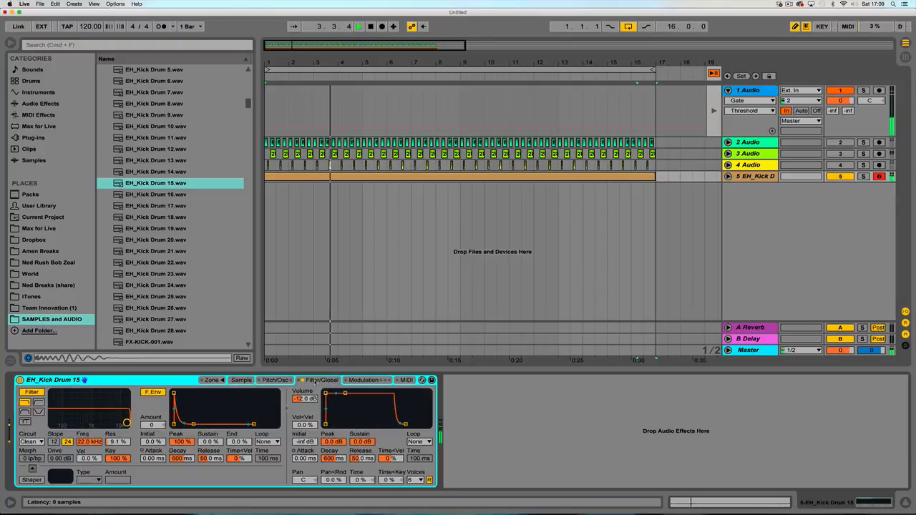
left_click(304, 399)
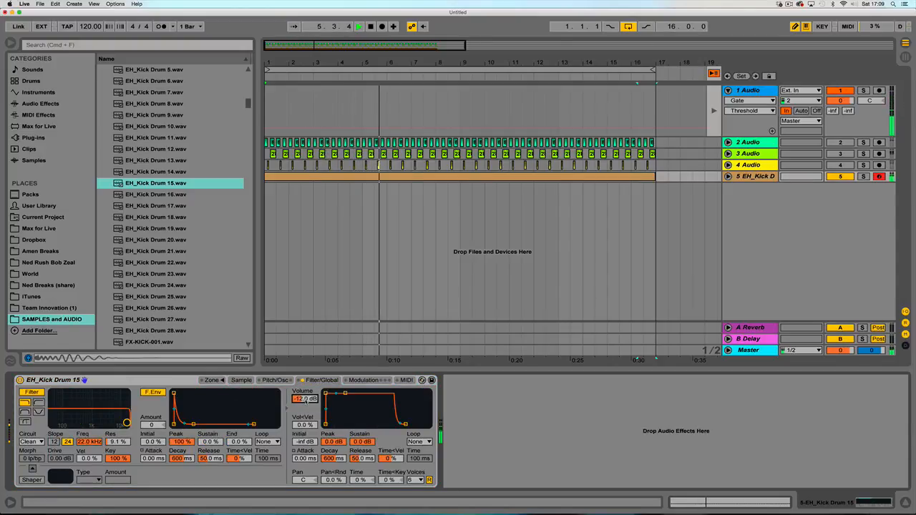
type("0")
key("Return")
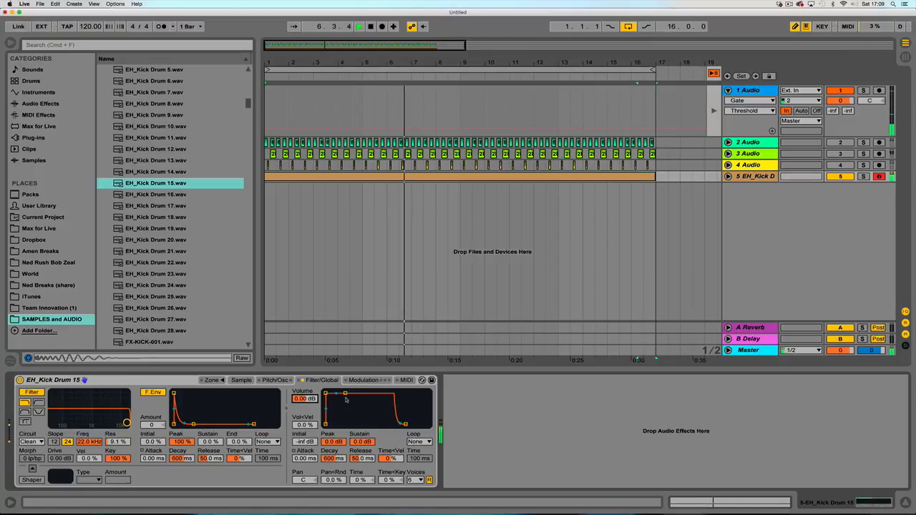
left_click_drag(346, 398, 344, 424)
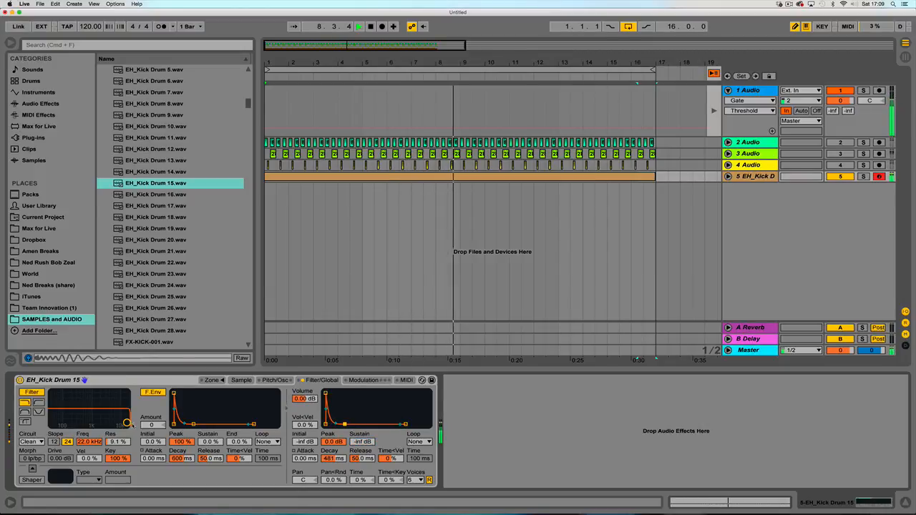
Set the filter envelope amount to 72 and the low-pass filter to about 7.33 kHz with 0.0 % resonance.
left_click_drag(126, 423, 87, 425)
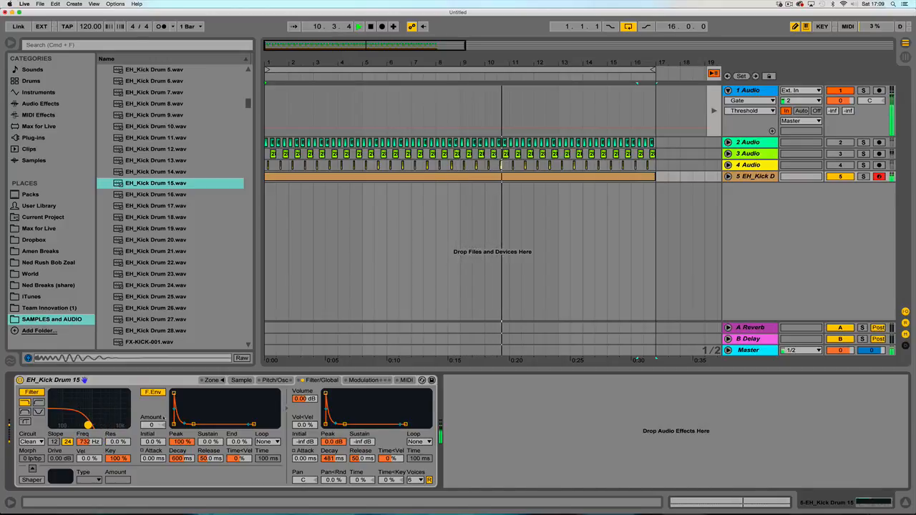
left_click_drag(152, 424, 152, 380)
left_click_drag(87, 425, 115, 425)
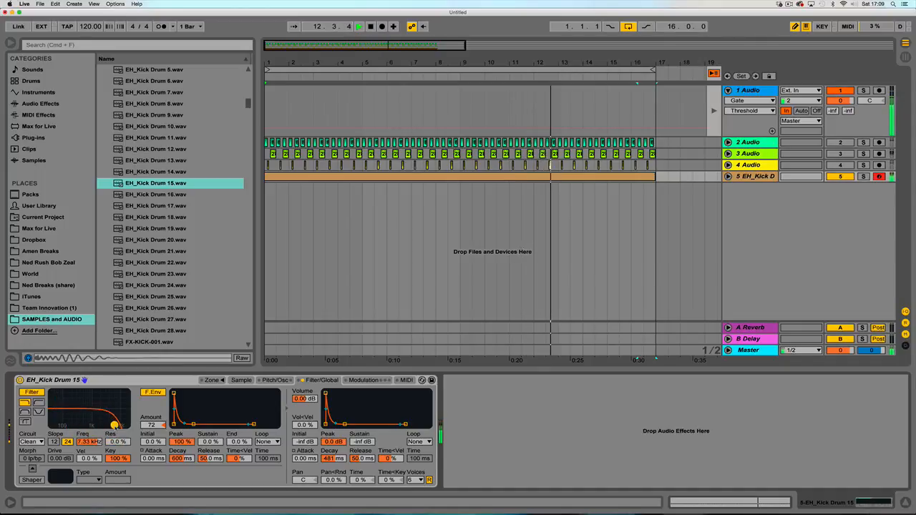
Turn off Sampler's filter envelope and filter, and stop playback.
left_click(153, 392)
left_click(32, 392)
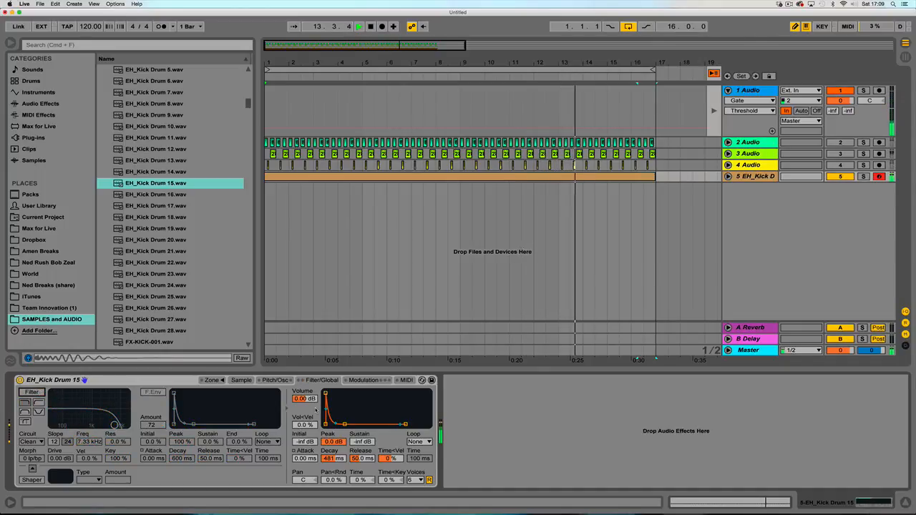
key("space")
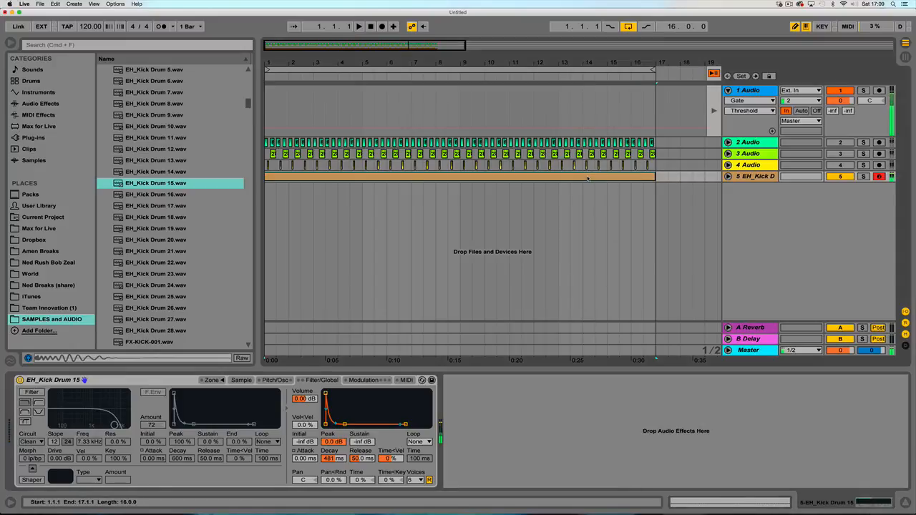
Open the kick MIDI clip and delete every C3 note after the first hit at 1.1.1.
left_click(587, 177)
left_click_drag(371, 370, 391, 208)
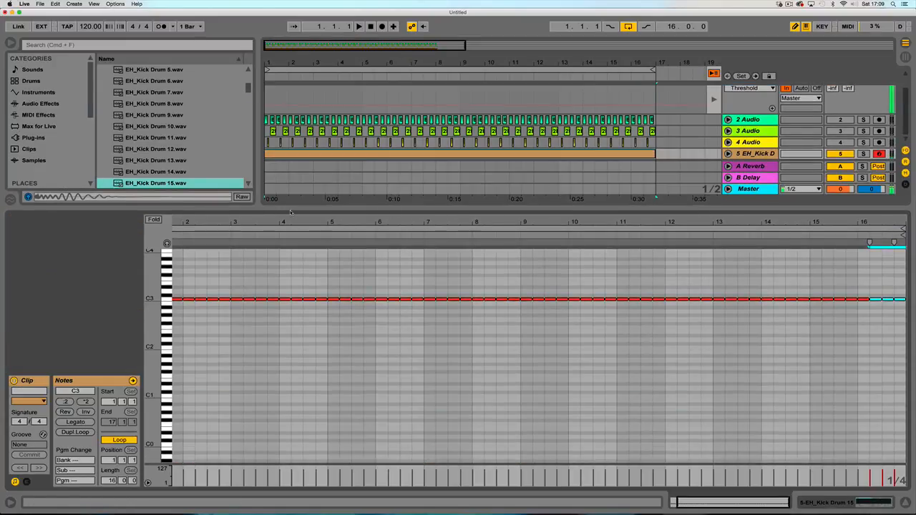
left_click_drag(290, 220, 320, 201)
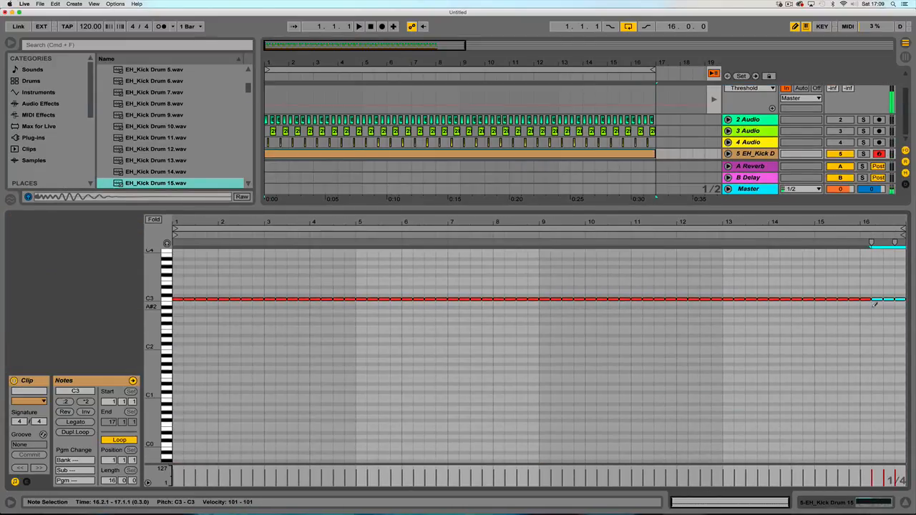
left_click_drag(874, 303, 184, 300)
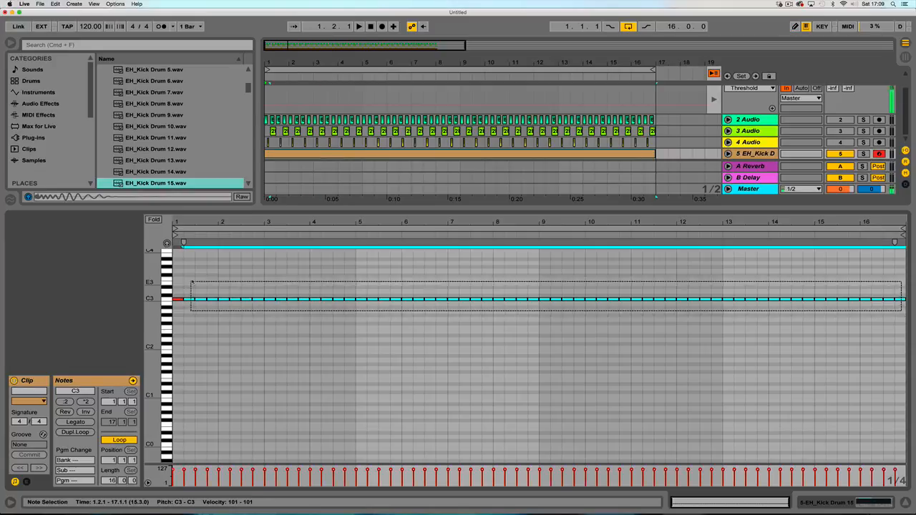
key("Delete")
key("b")
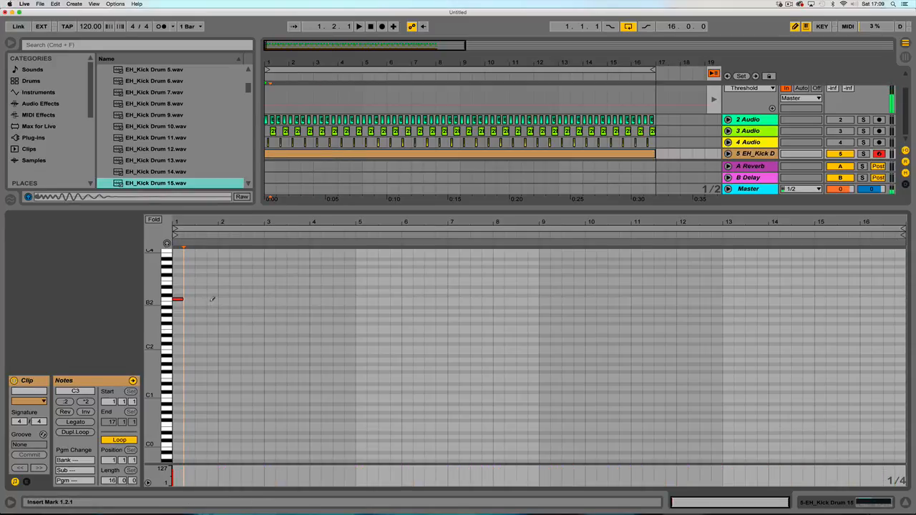
left_click(246, 299)
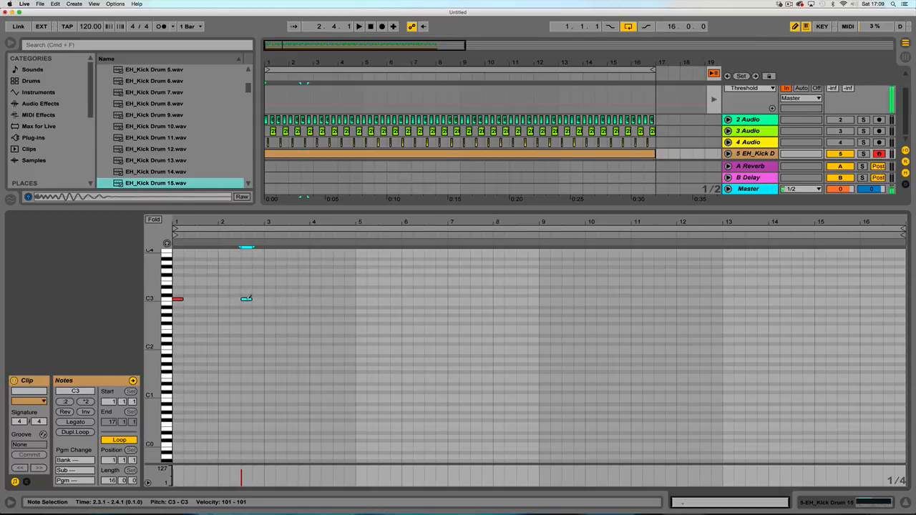
key("space")
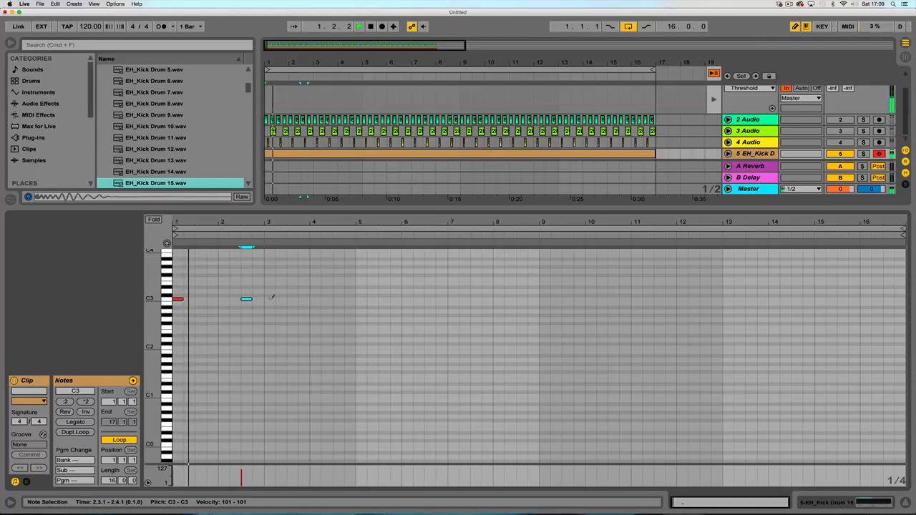
key("space")
left_click(249, 298)
Set the project tempo to 168 BPM and briefly play the start of the kick clip.
left_click_drag(177, 222, 180, 250)
key("space")
key("space")
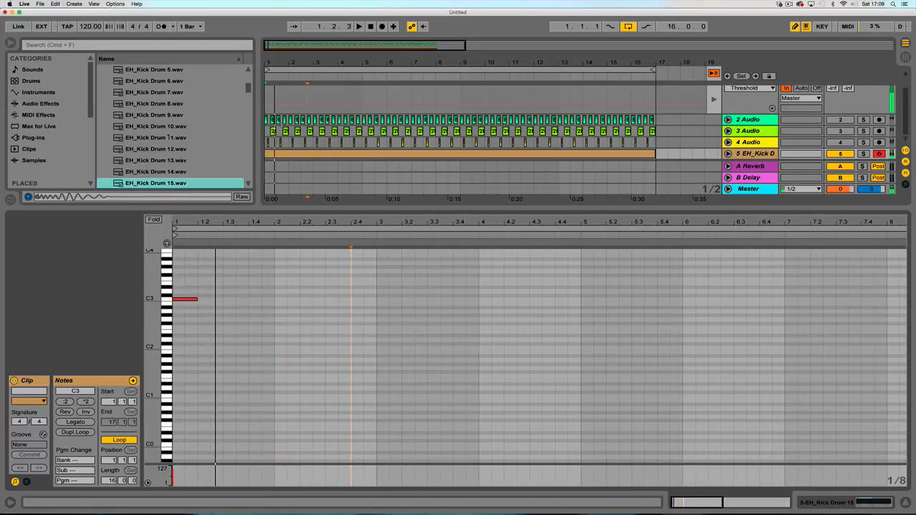
left_click_drag(91, 27, 91, 1)
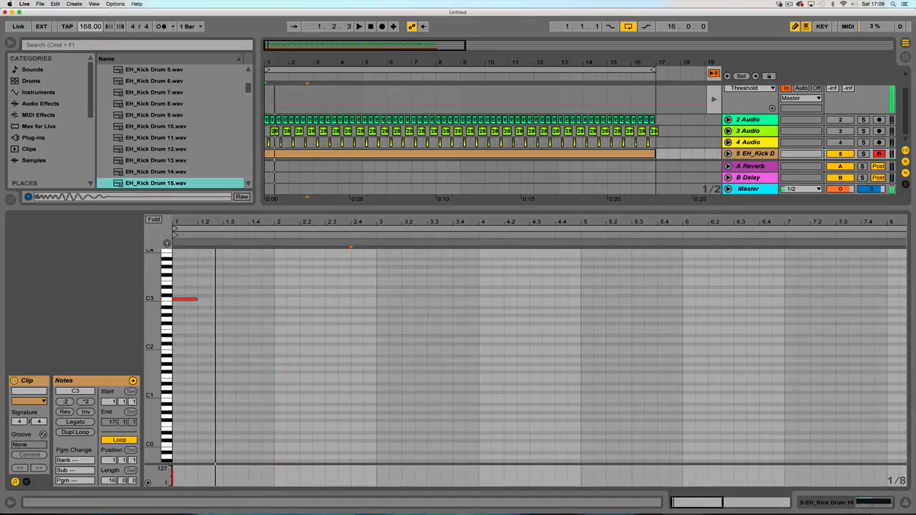
key("space")
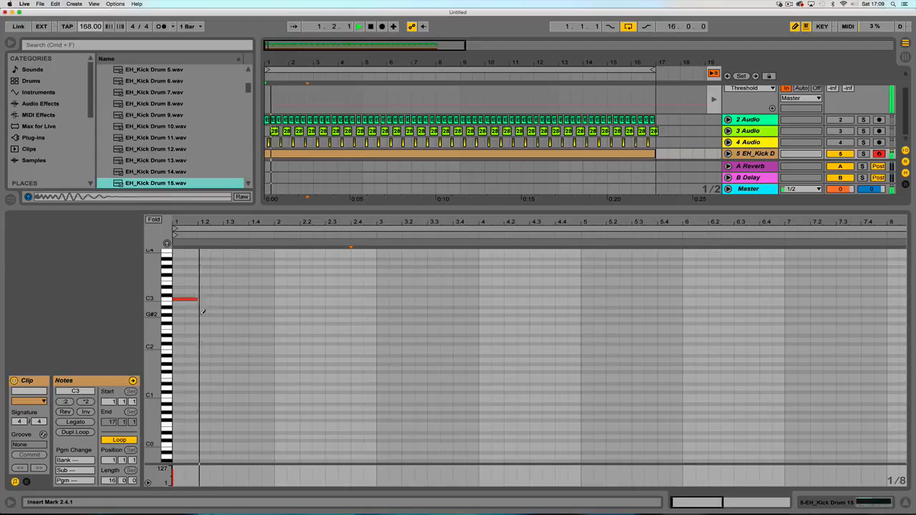
key("space")
Add eighth-note C3 kicks at 1.3.3, 2.1.1 and 2.3.3 in the MIDI clip, playing back the pattern while placing them.
left_click(239, 299)
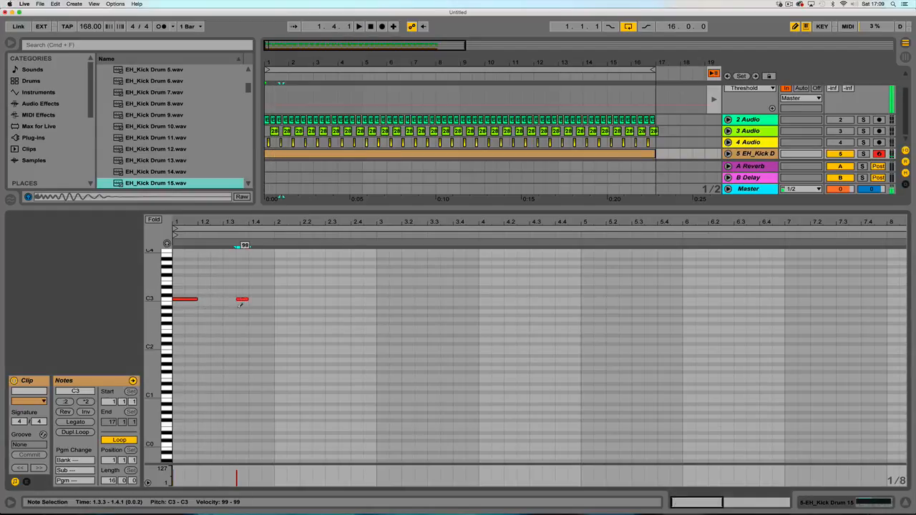
key("space")
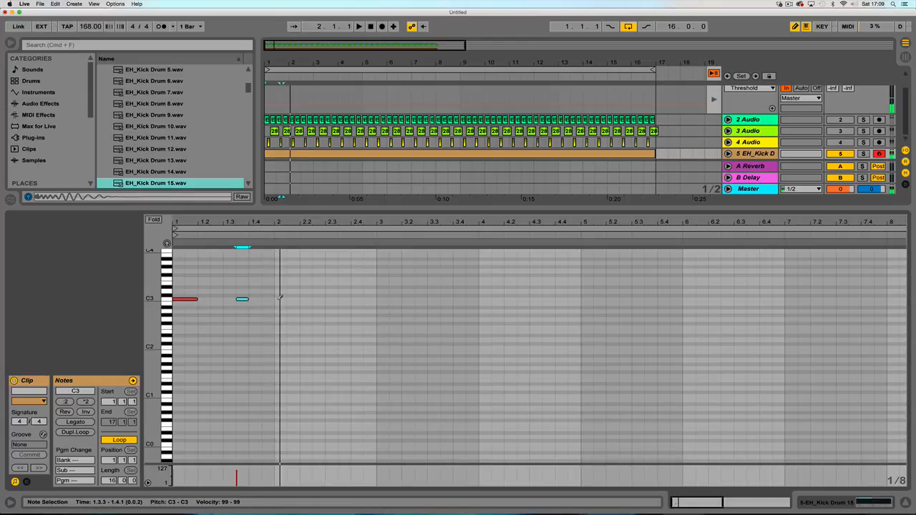
left_click(280, 299)
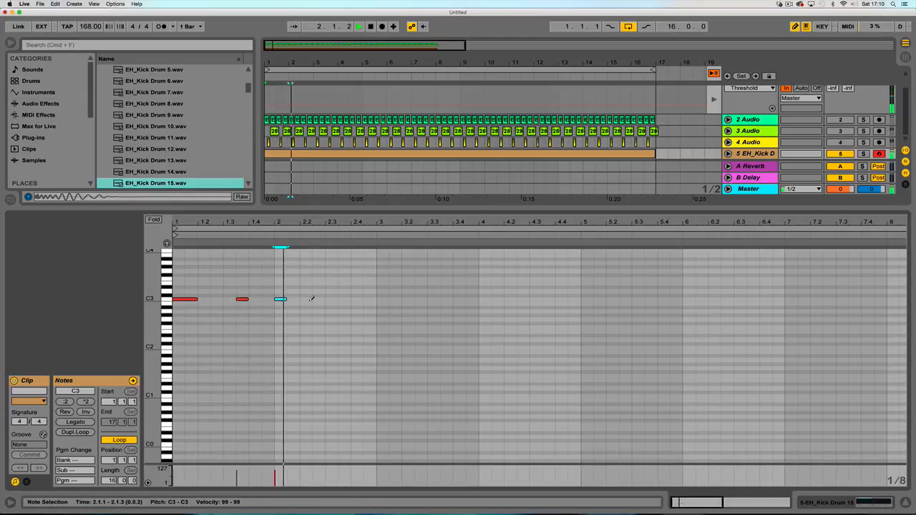
key("space")
left_click(344, 300)
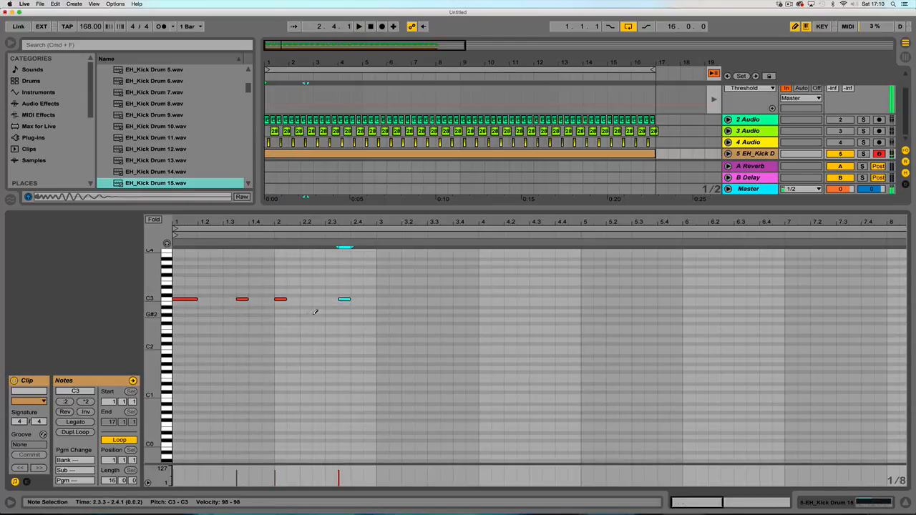
key("space")
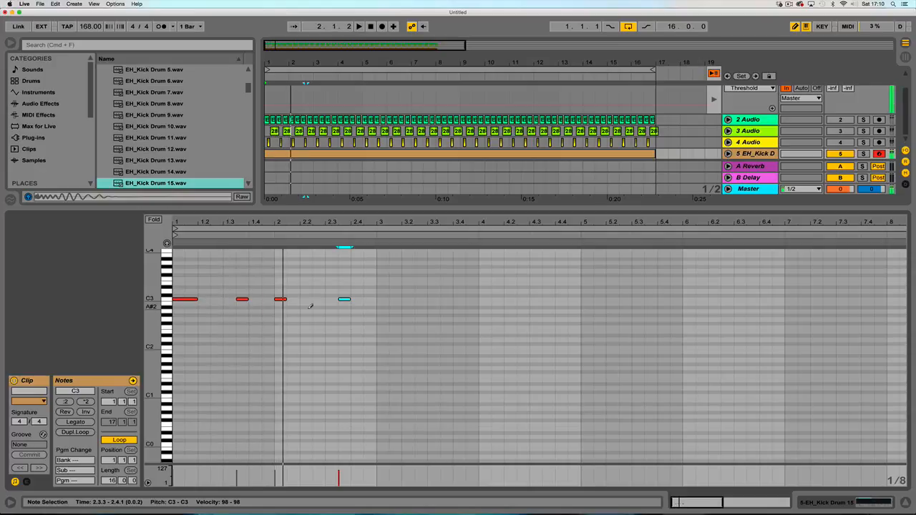
Select the two-bar kick pattern and duplicate it repeatedly until it fills all 16 bars of the MIDI clip.
key("b")
left_click_drag(374, 314, 101, 308)
key("super+d")
key("super+d")
key("super+d")
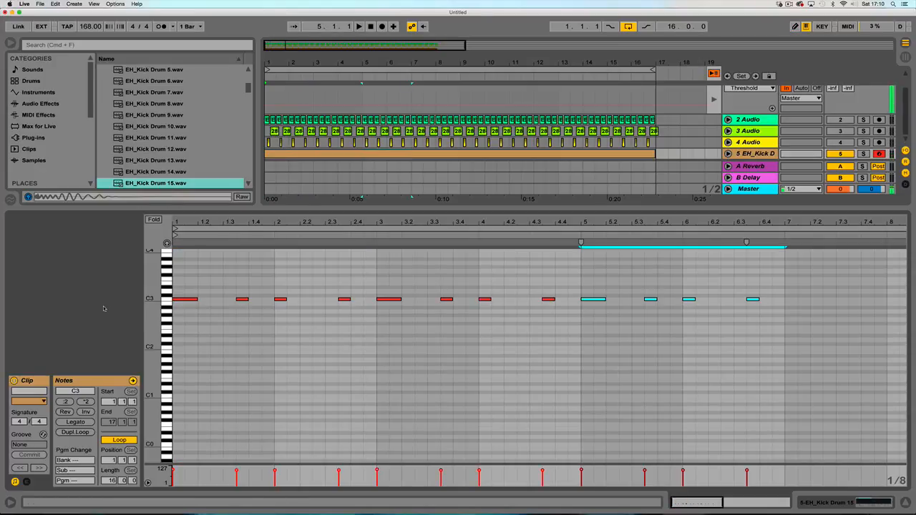
left_click_drag(491, 221, 489, 172)
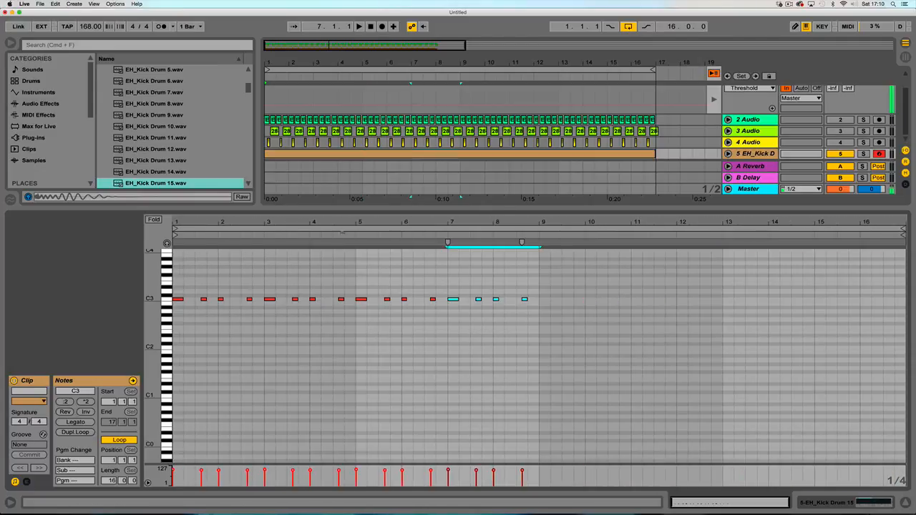
key("super+d")
key("super+d")
key("super+d")
key("super+d")
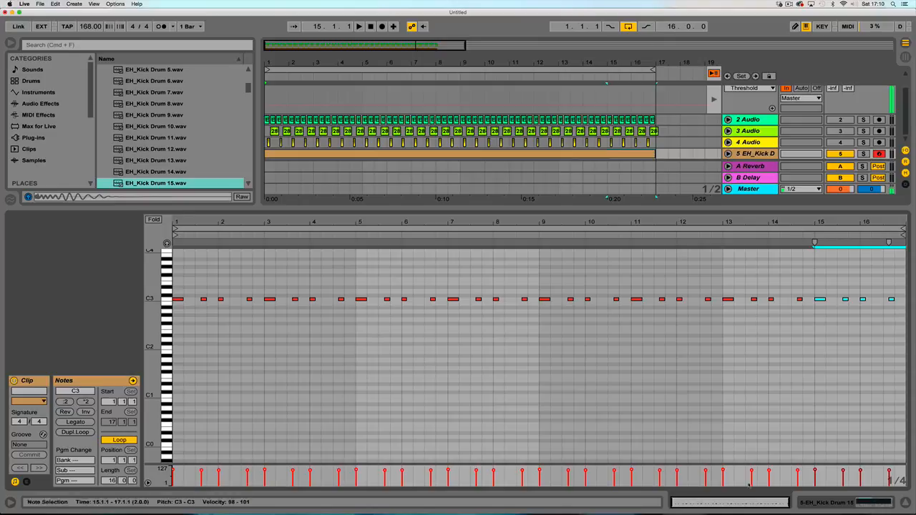
In Sampler, set the volume envelope decay to 447 ms and enable the Soft shaper with an amount of 0.00.
left_click(850, 502)
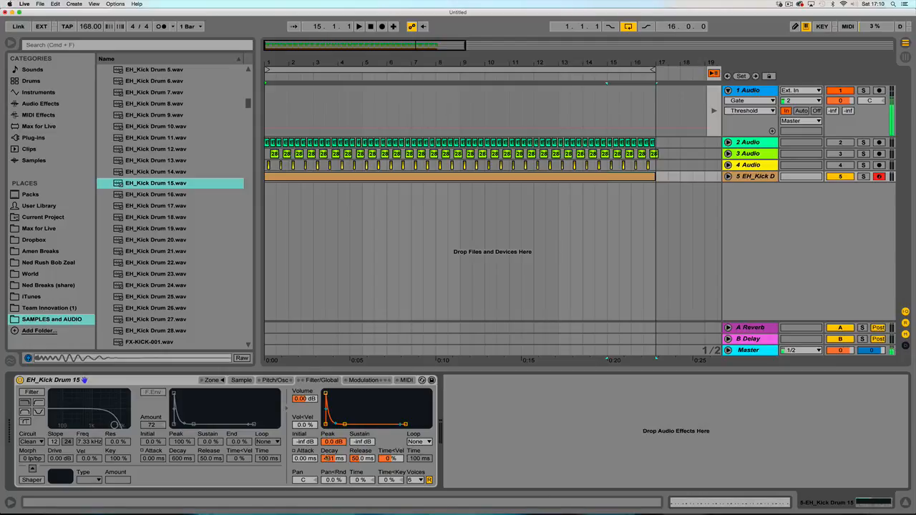
mouse_move(325, 459)
left_mouse_down()
mouse_move(326, 472)
mouse_move(332, 445)
left_mouse_up()
left_click(31, 480)
key("space")
left_click_drag(117, 481, 118, 512)
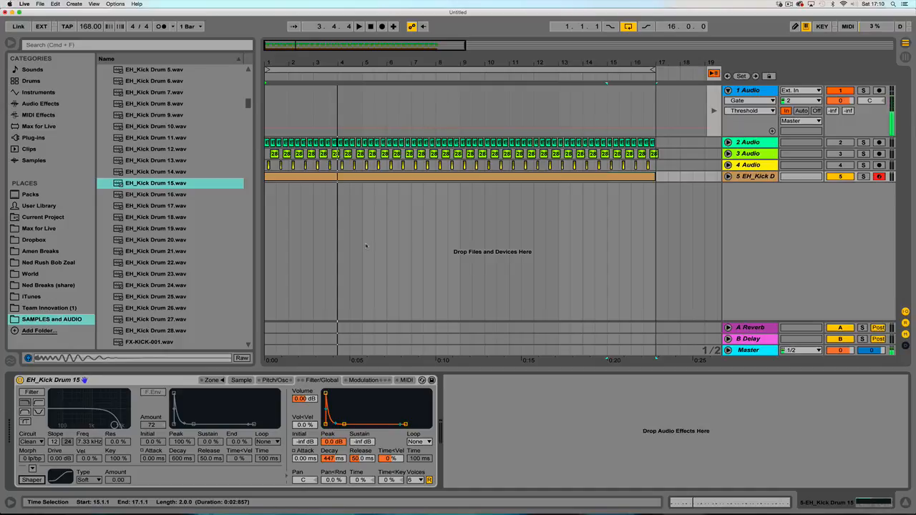
View Sampler's sample waveform, and open the 2 Audio kick clip at 1.3.1 with its track unfolded for comparison.
left_click(242, 380)
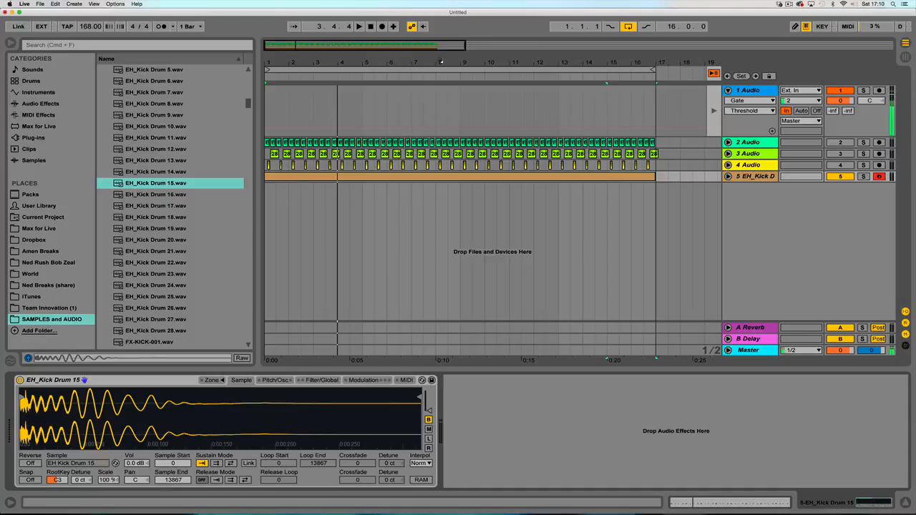
left_click_drag(267, 59, 270, 107)
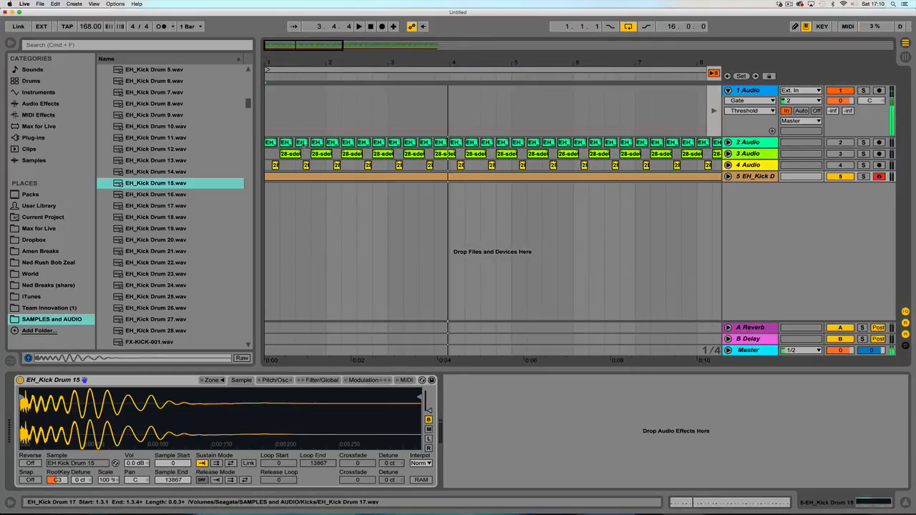
right_click(302, 143)
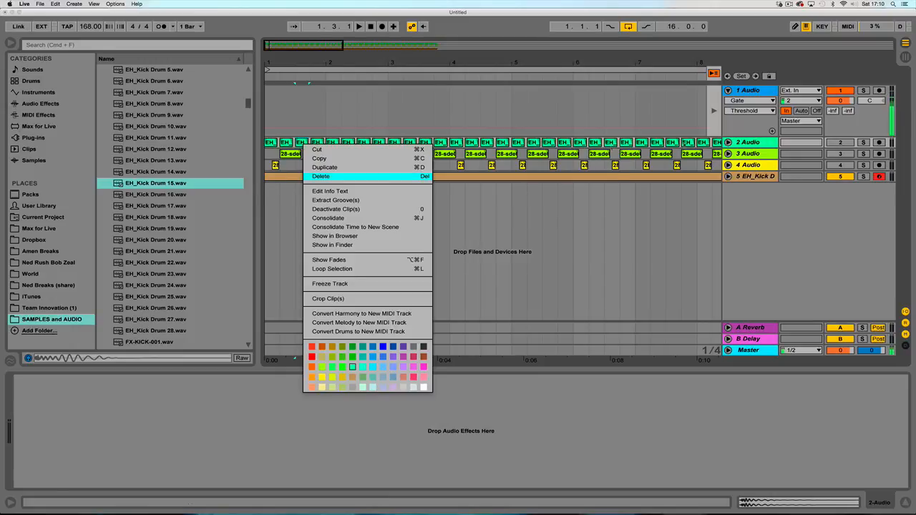
left_click(727, 143)
left_click(727, 143)
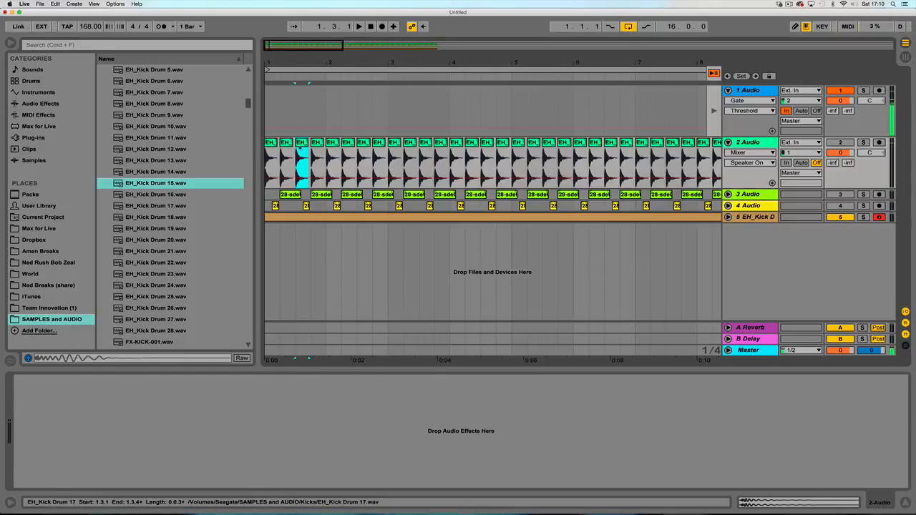
double_click(302, 144)
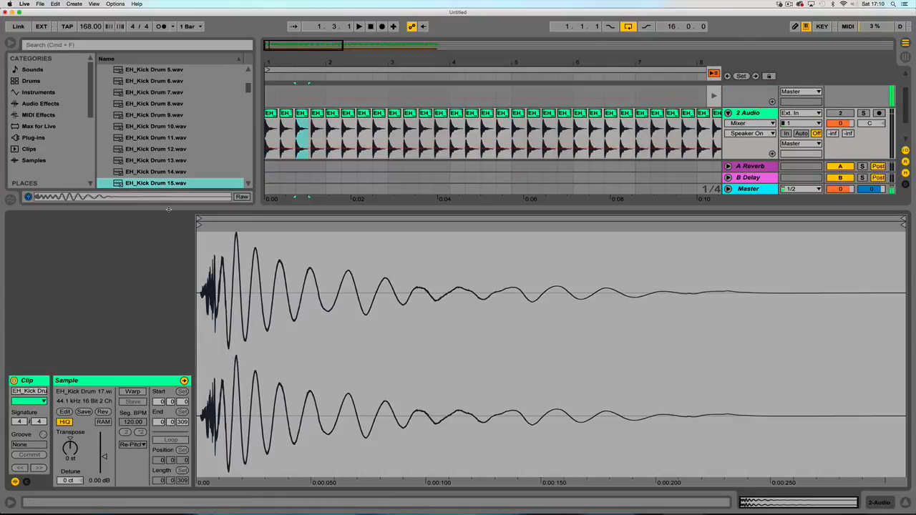
left_click_drag(168, 209, 168, 372)
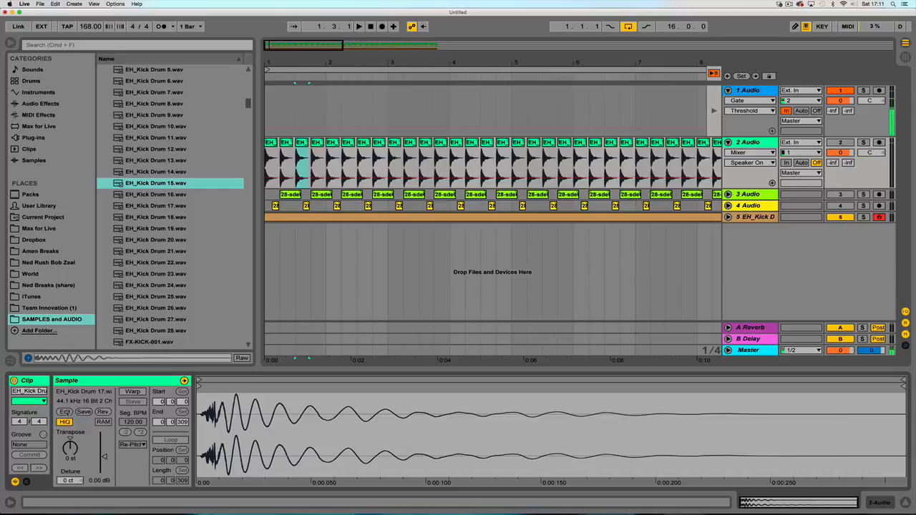
Reveal the audio clip's source file, EH_Kick Drum 17.wav, in the browser and copy the kick clip at 1.3.1.
left_click(85, 393)
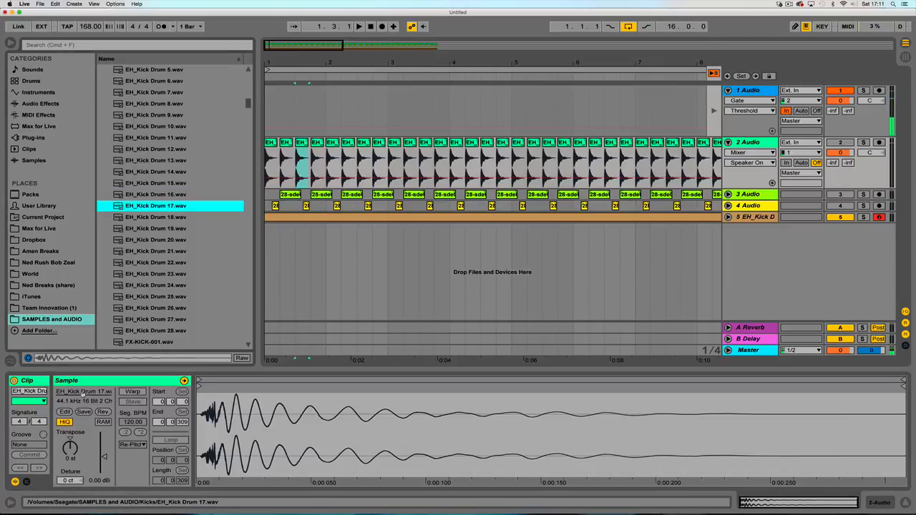
right_click(83, 393)
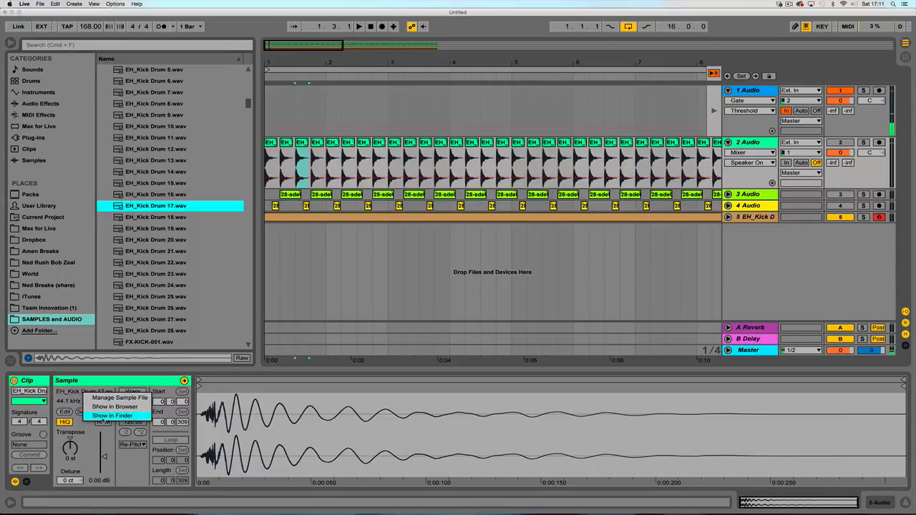
left_click(73, 393)
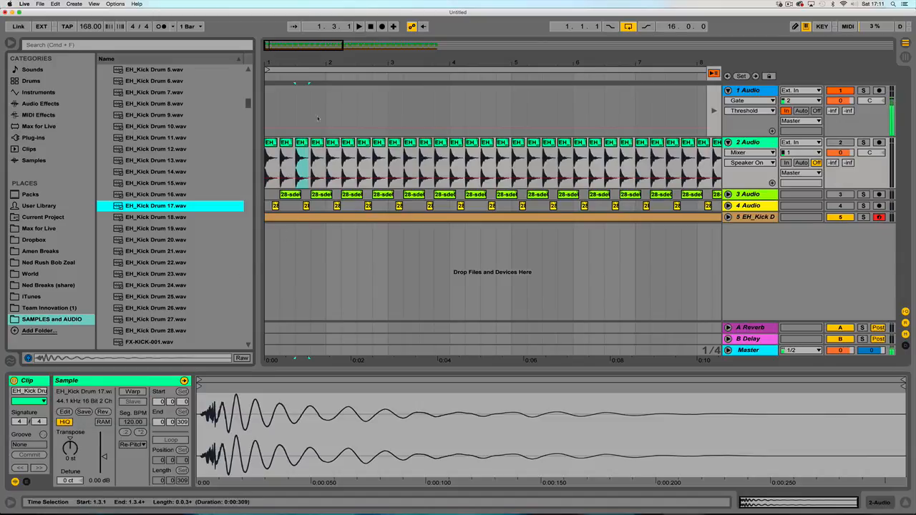
right_click(302, 142)
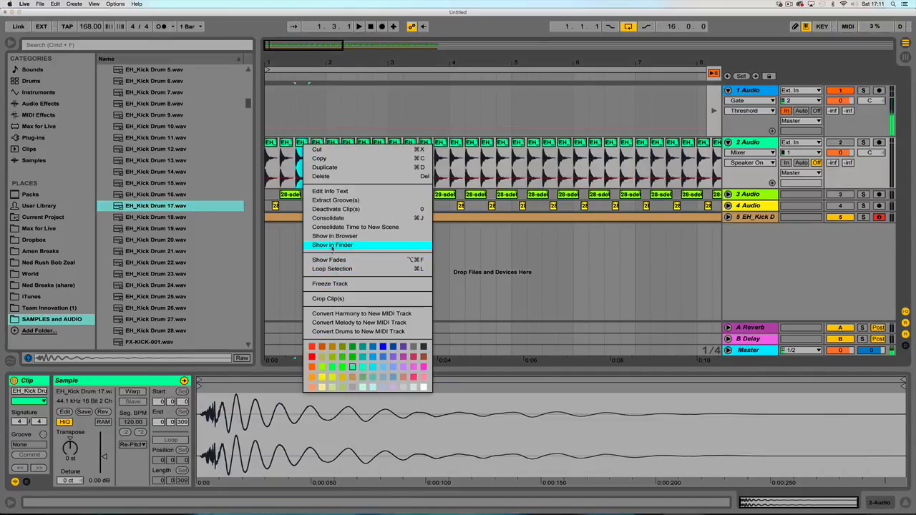
left_click(319, 159)
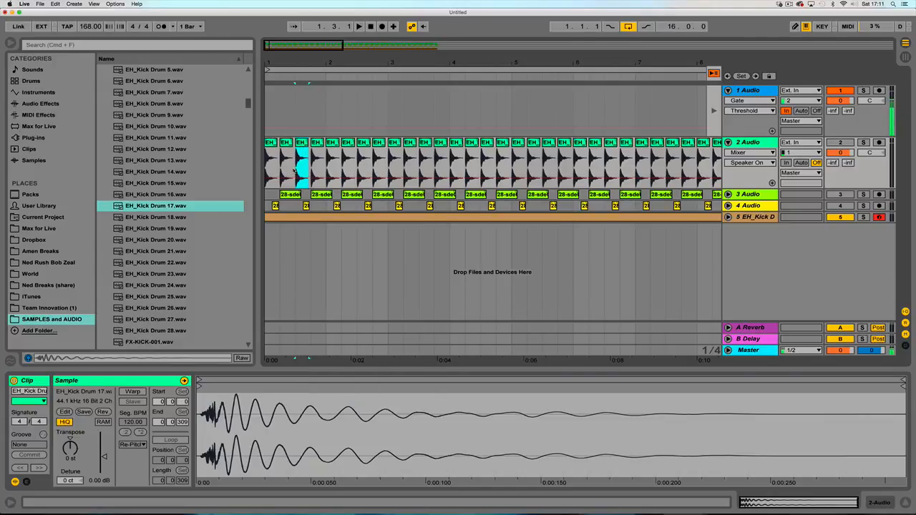
Select all the kick clips on 2 Audio from bar 1 to bar 17 and narrow the browser to view the full arrangement.
left_click(297, 168)
left_click_drag(301, 62, 301, 48)
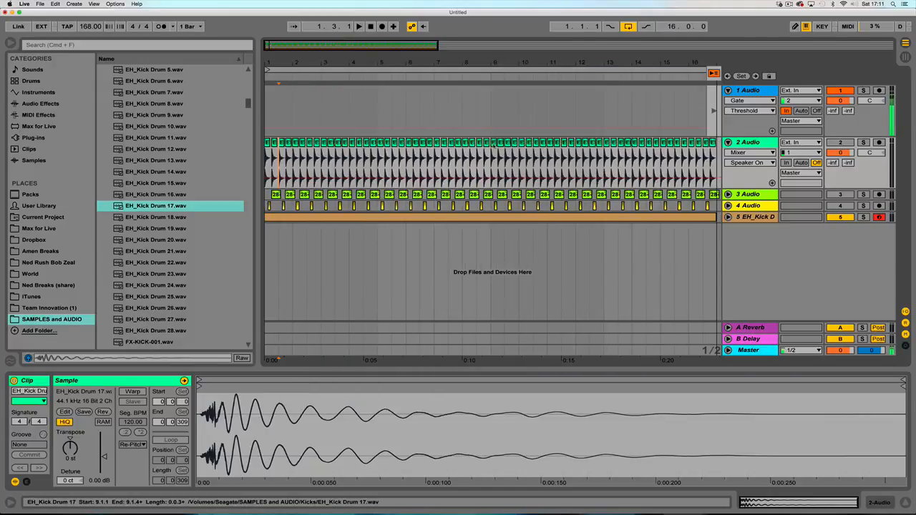
left_click_drag(464, 62, 464, 47)
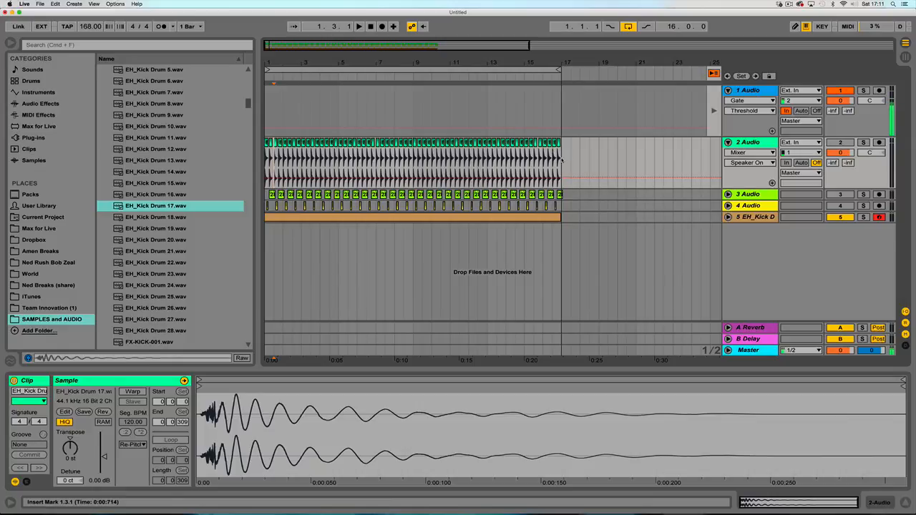
left_click_drag(563, 160, 182, 149)
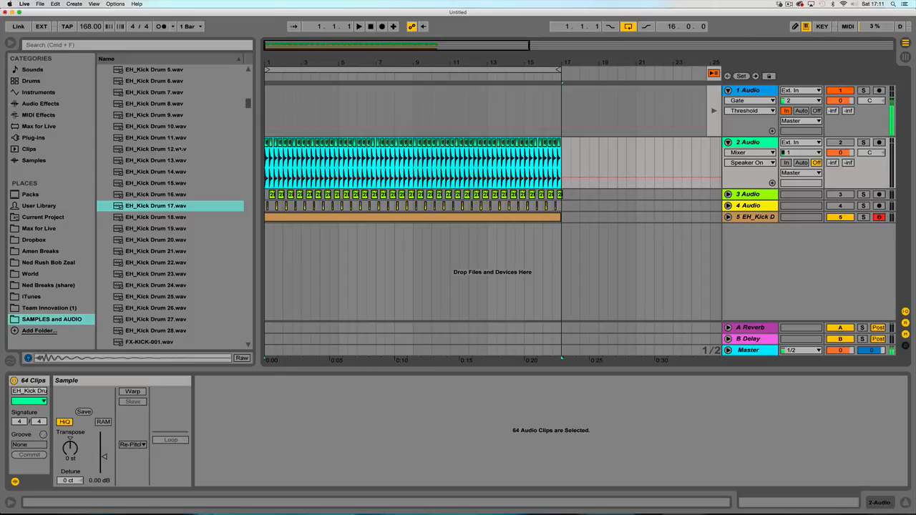
left_click_drag(258, 162, 218, 162)
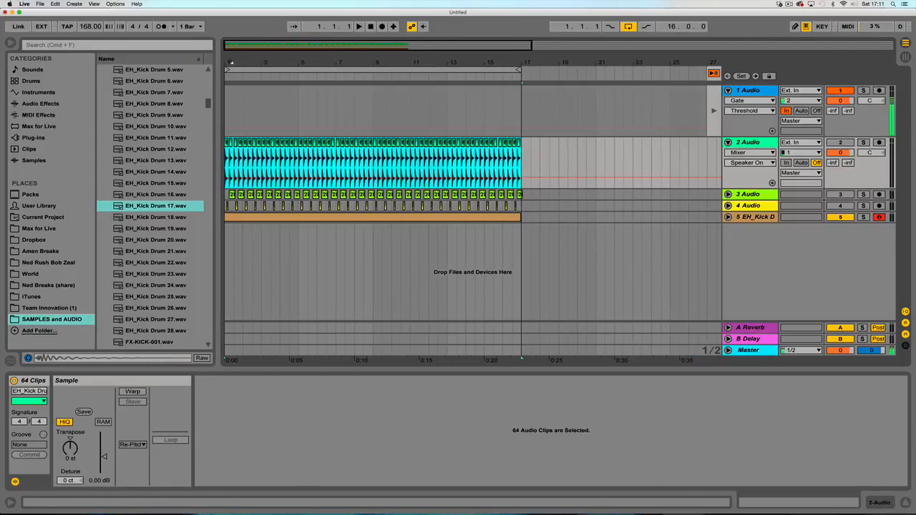
key("z")
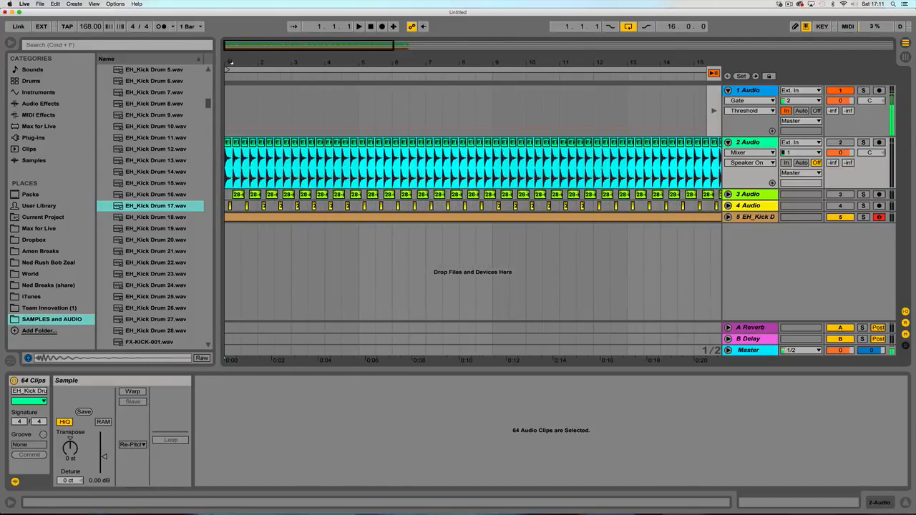
mouse_move(230, 63)
left_mouse_down()
mouse_move(231, 49)
mouse_move(230, 57)
left_mouse_up()
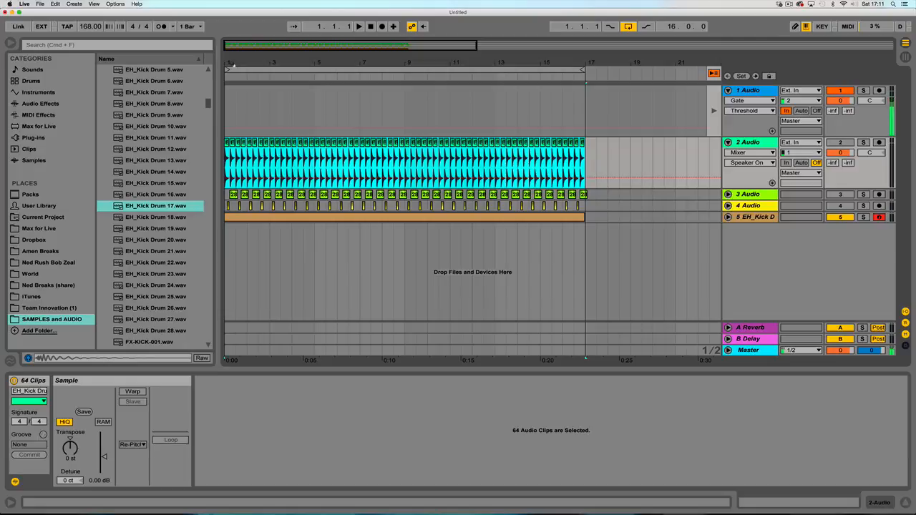
left_click_drag(231, 62, 231, 51)
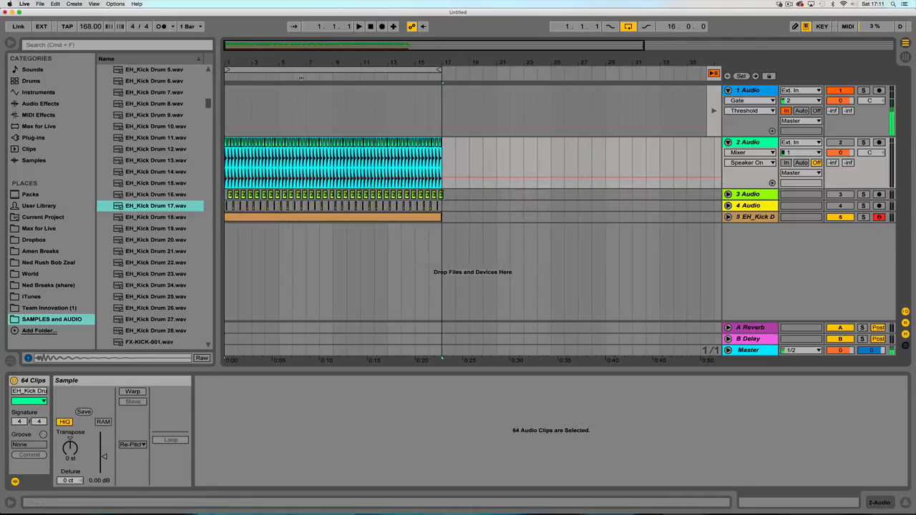
Inspect the kick MIDI clip on track 5 and its Sampler's Filter/Global settings, and select the clip's 16 bars.
left_click(369, 216)
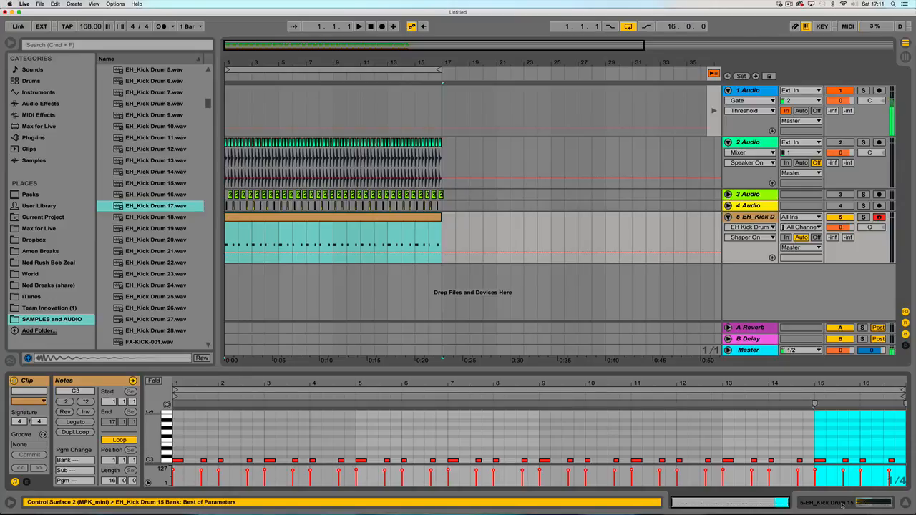
left_click(843, 503)
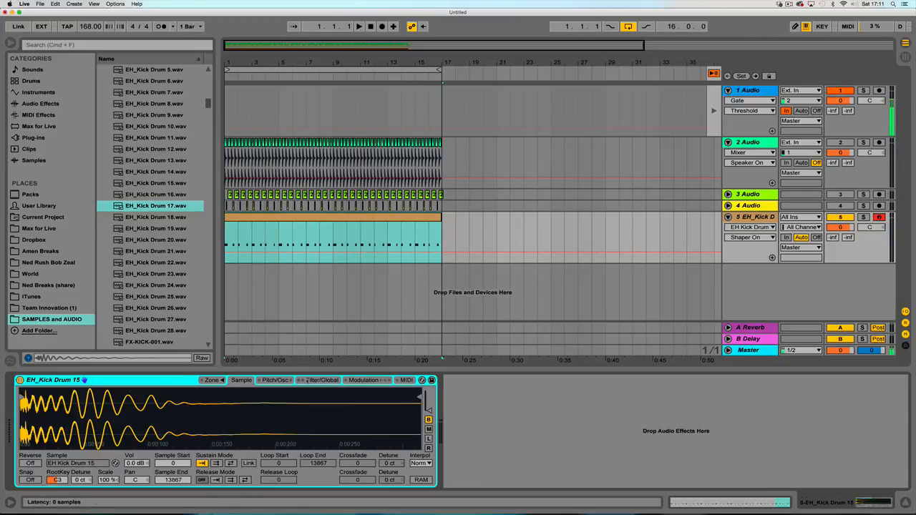
left_click(322, 381)
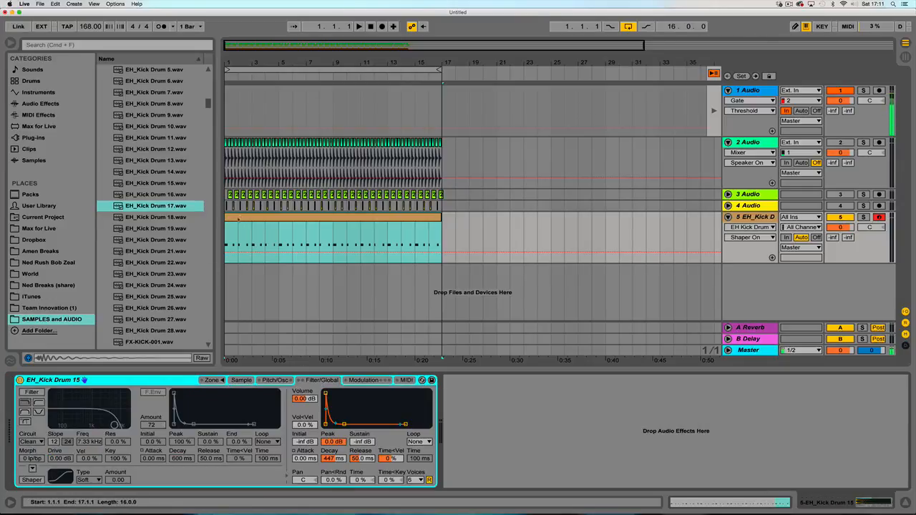
left_click_drag(240, 63, 241, 70)
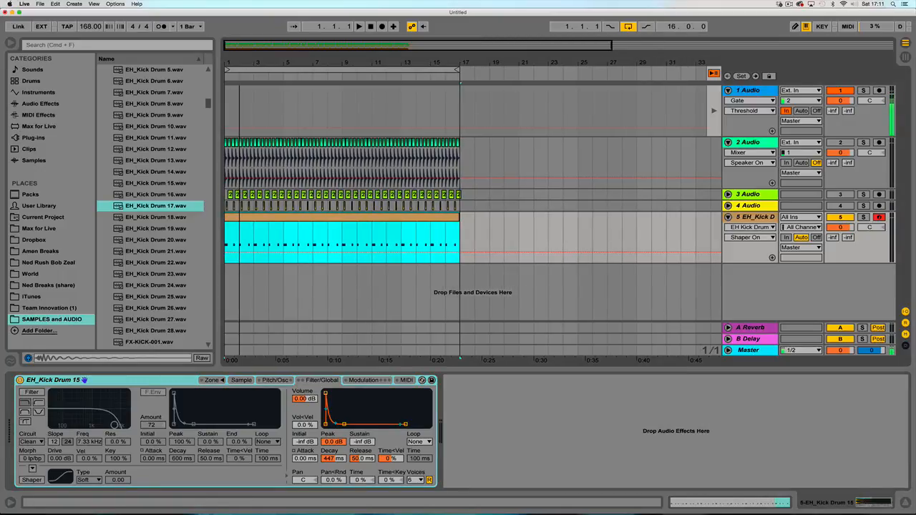
left_click(409, 221)
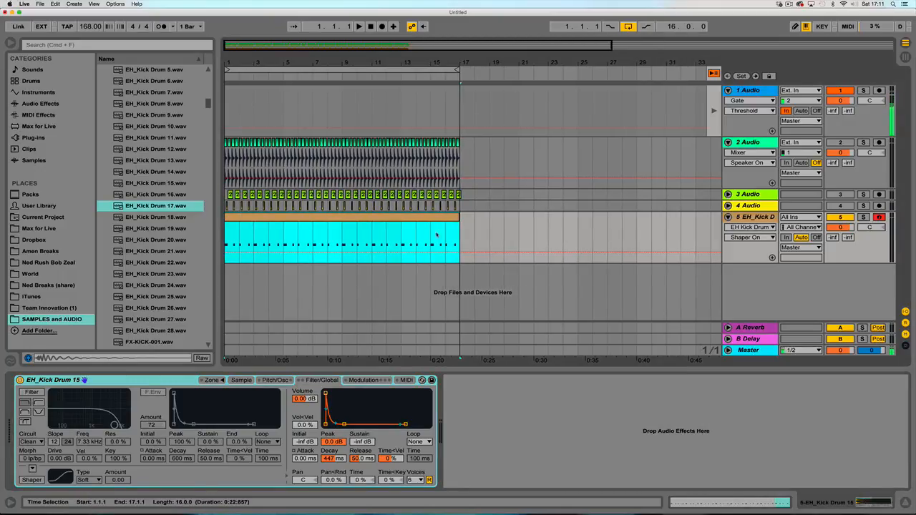
Compare the audio clips on tracks 2 to 4 with the MIDI kick clip on track 5 by selecting each group.
left_click(752, 218)
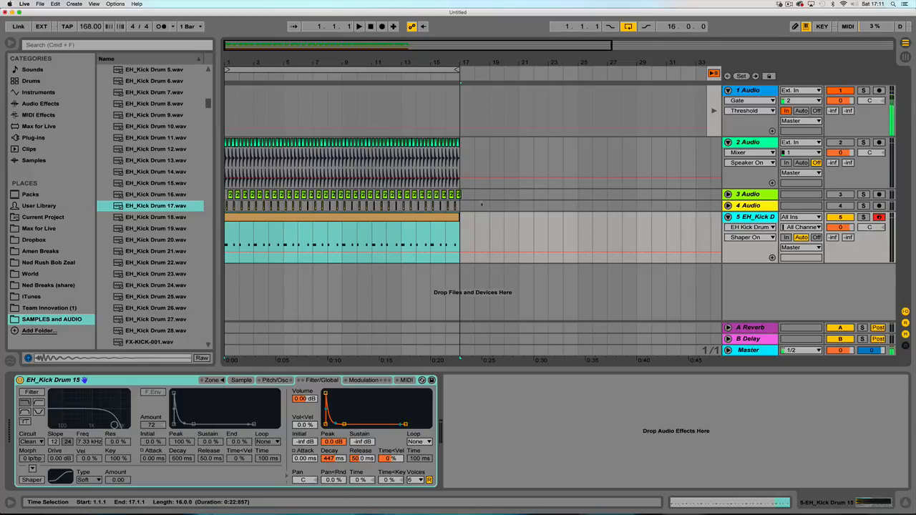
left_click_drag(482, 205, 226, 154)
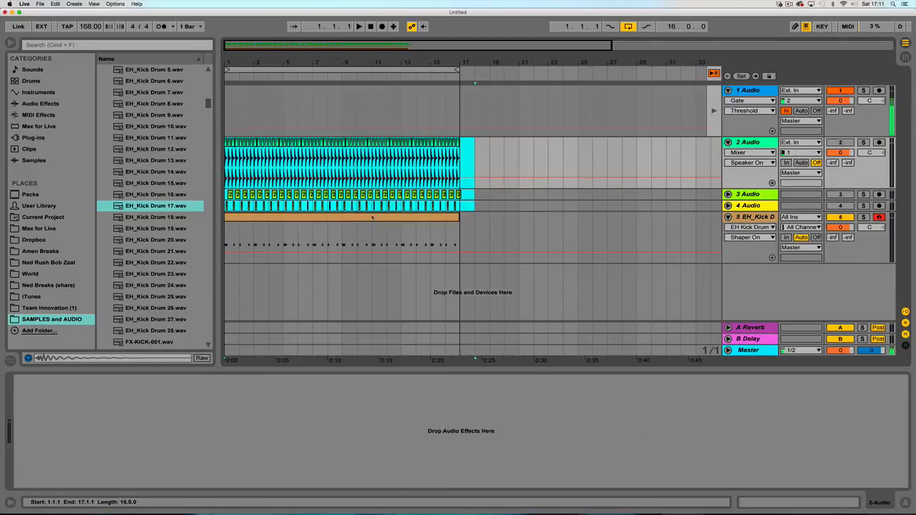
left_click(372, 217)
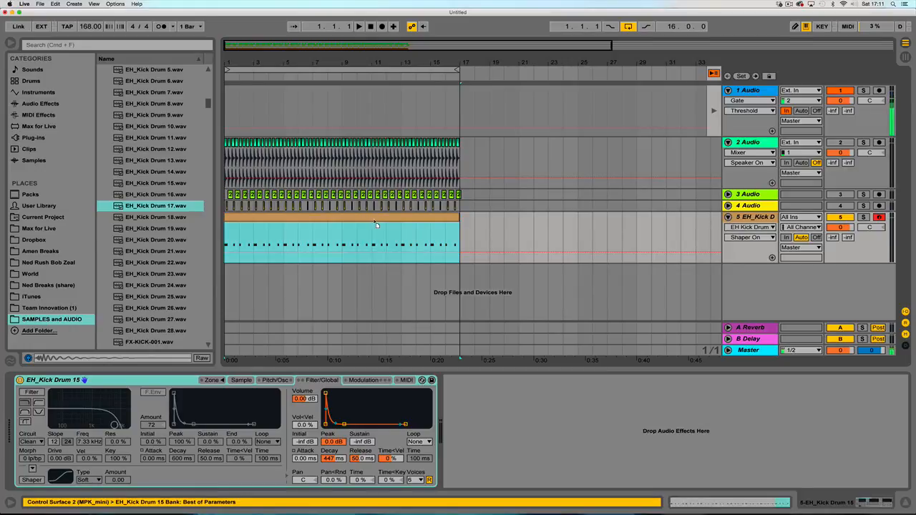
mouse_move(375, 225)
left_mouse_down()
mouse_move(594, 225)
mouse_move(362, 228)
left_mouse_up()
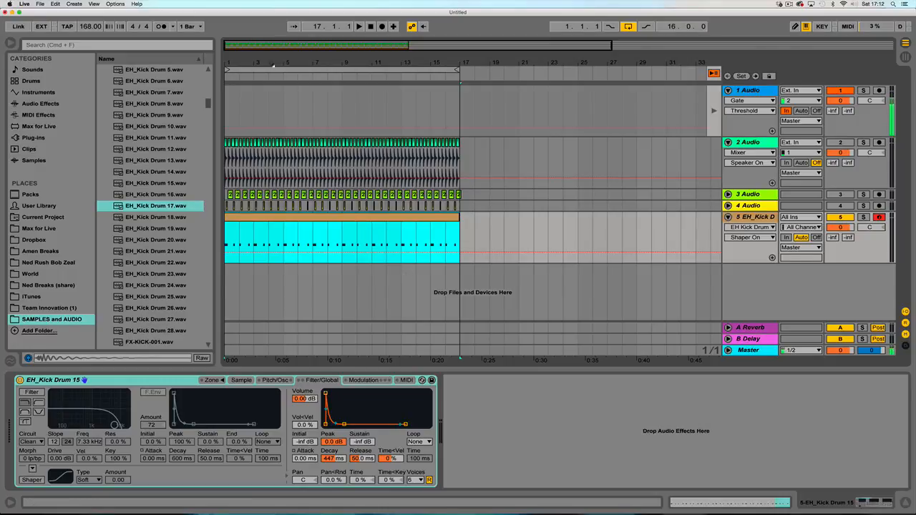
left_click_drag(288, 64, 288, 93)
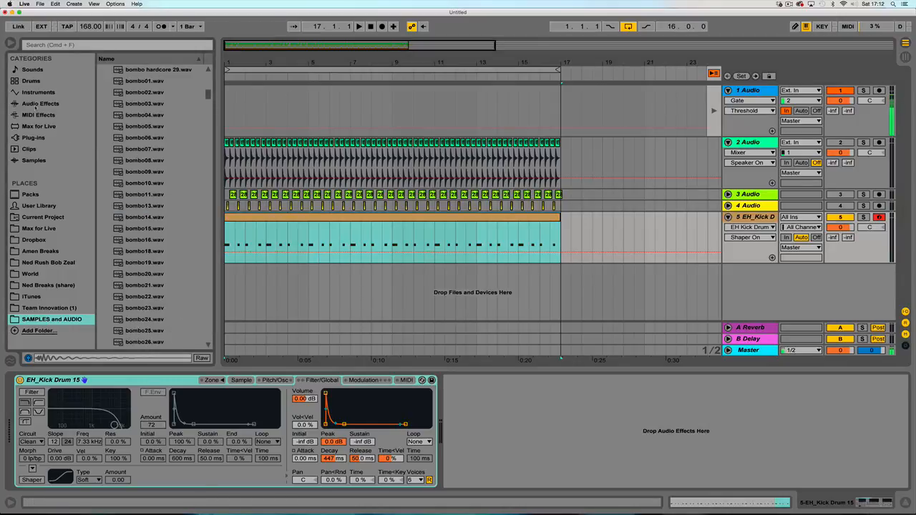
Add an empty Drum Rack on a new MIDI track below the kick track and unfold the track.
left_click(32, 80)
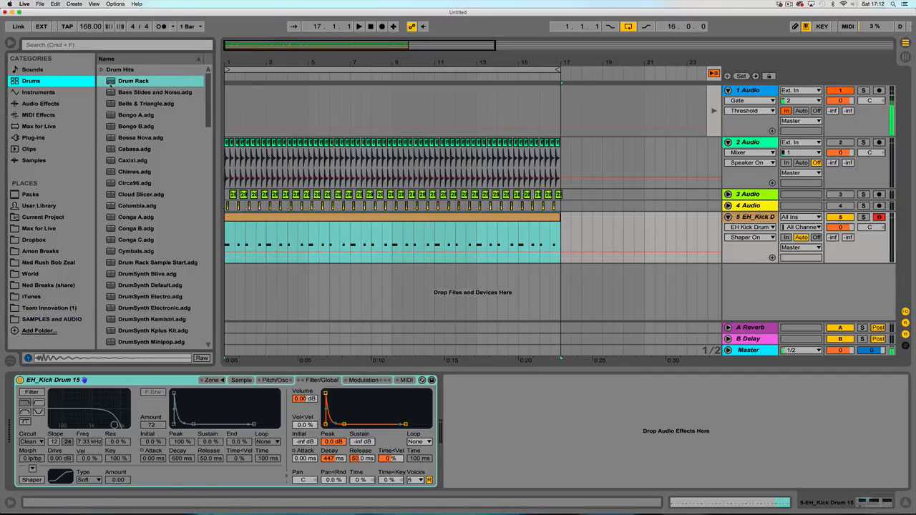
left_click_drag(111, 85, 297, 283)
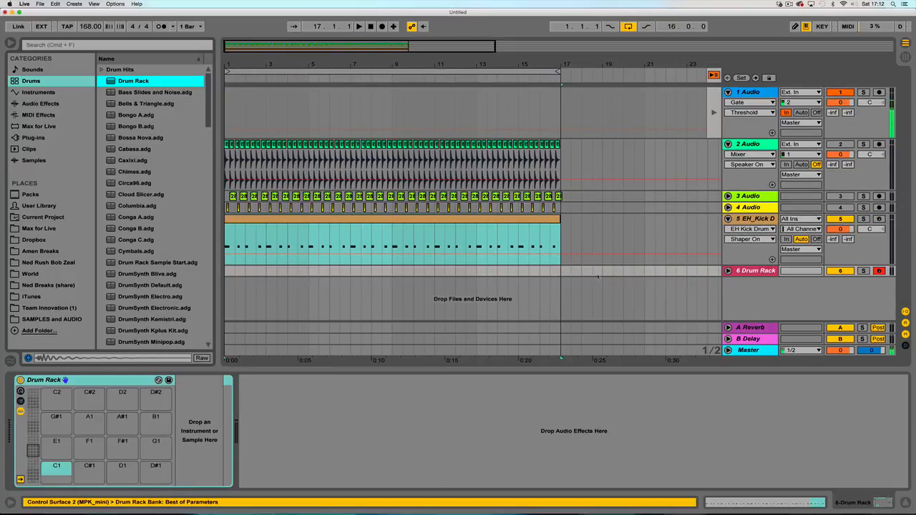
left_click(728, 271)
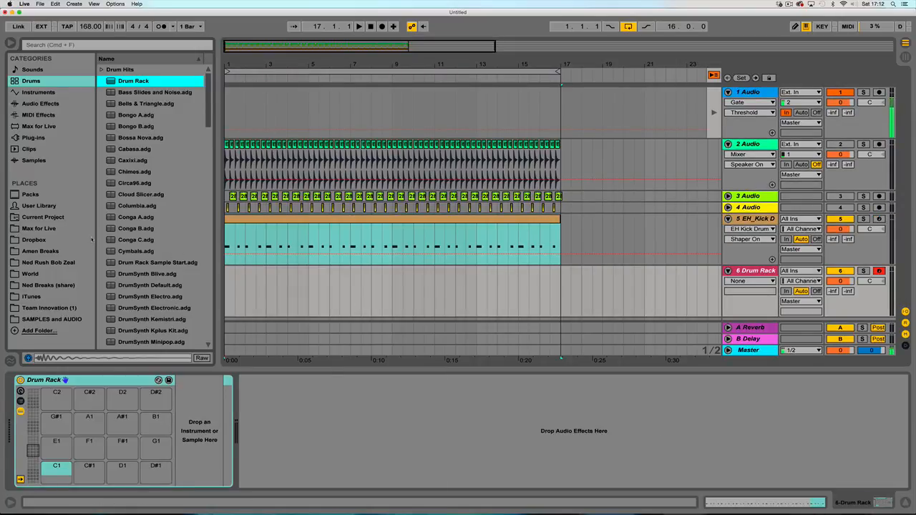
Load EH_Kick Drum 17.wav from the SAMPLES and AUDIO folder onto the Drum Rack's C1 pad.
left_click(51, 319)
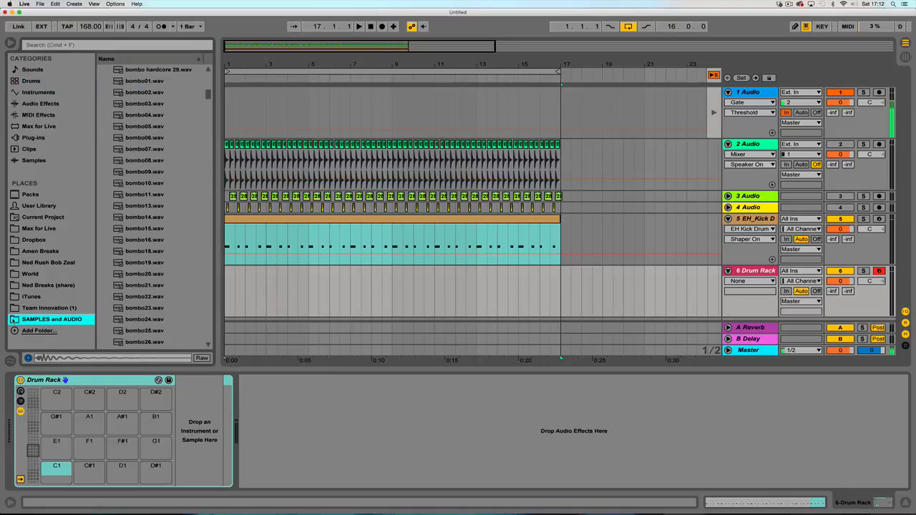
scroll(138, 184, "down", 10)
scroll(139, 179, "down", 15)
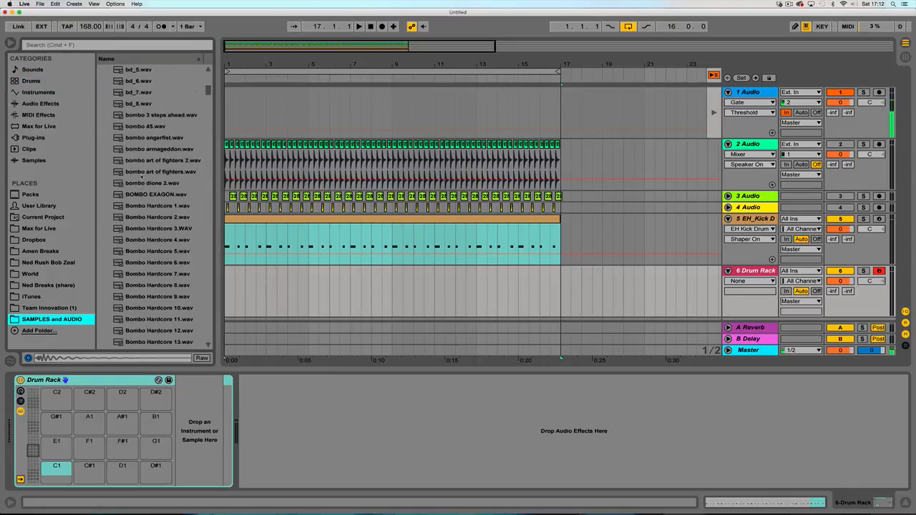
scroll(139, 178, "down", 5)
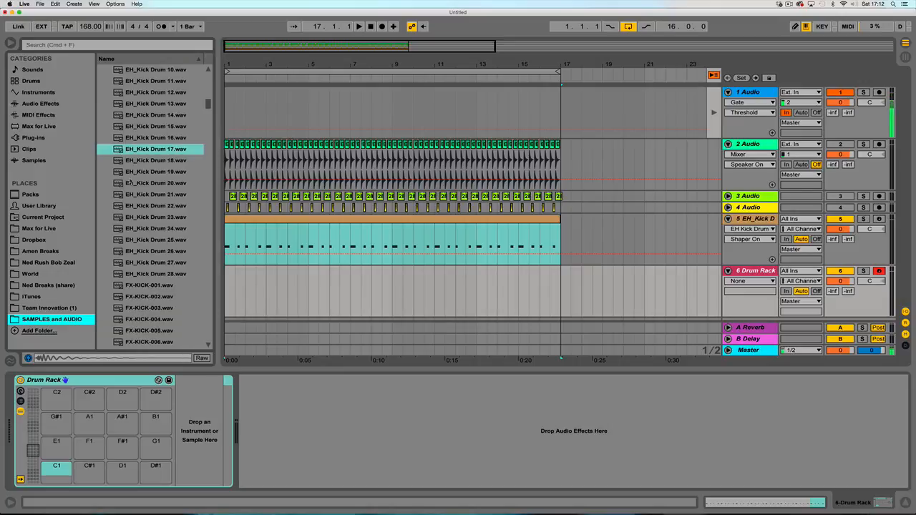
left_click_drag(117, 151, 60, 469)
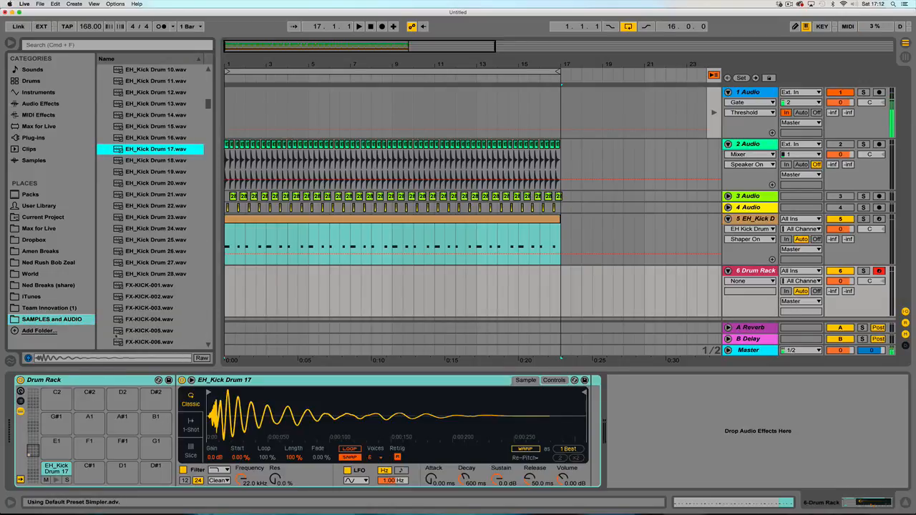
Load the closed hi-hat sample 28-chh05.wav from the Hats folder onto the Drum Rack's E1 pad.
scroll(153, 259, "up", 15)
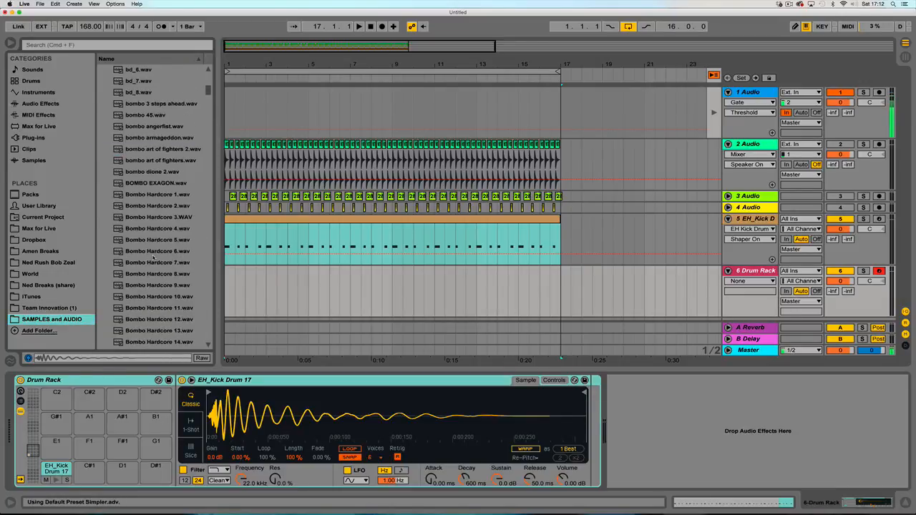
scroll(154, 258, "up", 10)
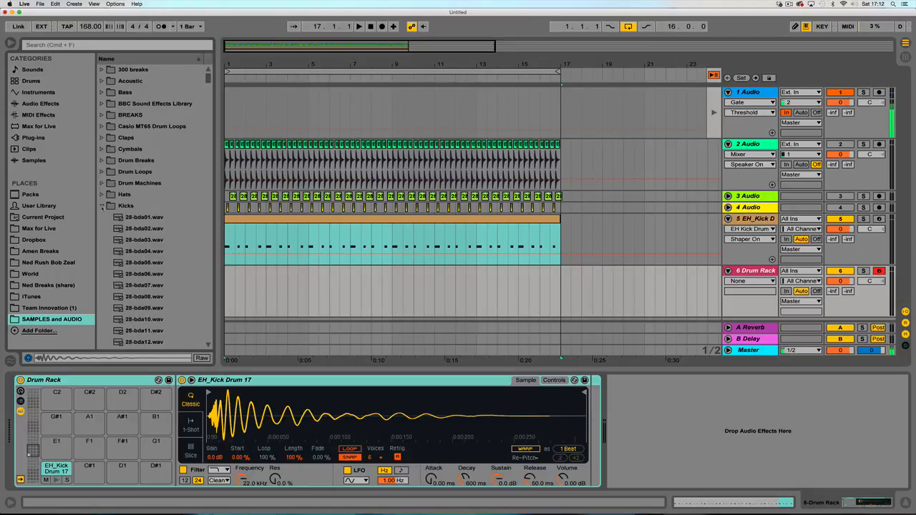
left_click(102, 205)
left_click(102, 194)
left_click_drag(143, 251, 56, 441)
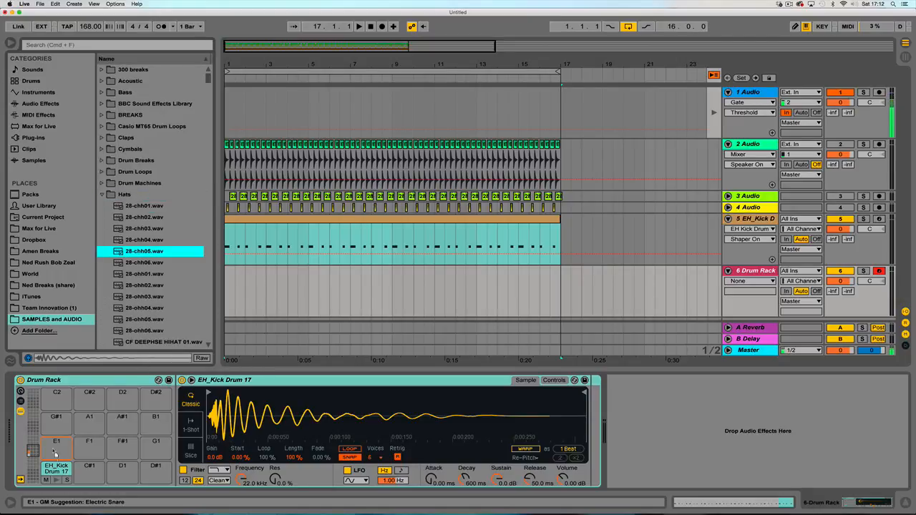
Audition snares in the Snares folder and load CHFIRE DEEP HSE SNARE 22 onto the Drum Rack's C#1 pad.
left_click(102, 195)
scroll(121, 207, "down", 1)
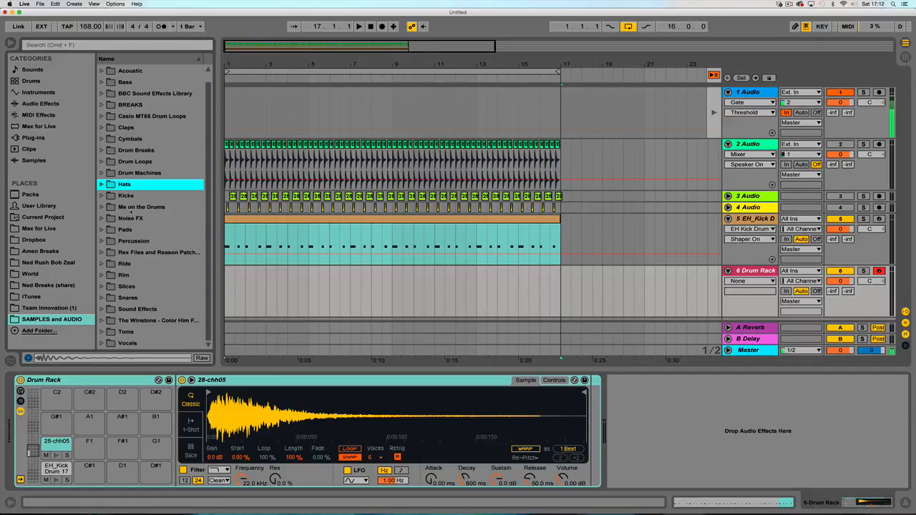
left_click(127, 298)
scroll(143, 229, "down", 5)
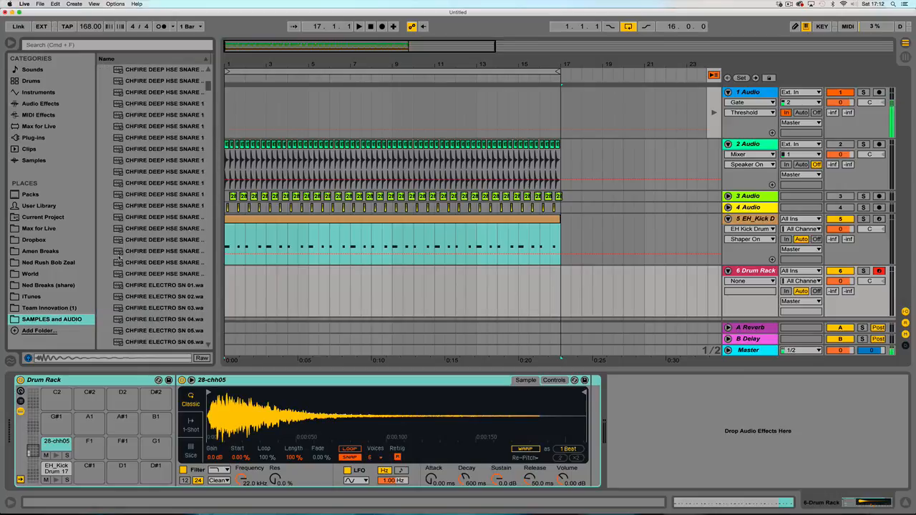
left_click(144, 228)
key("Down")
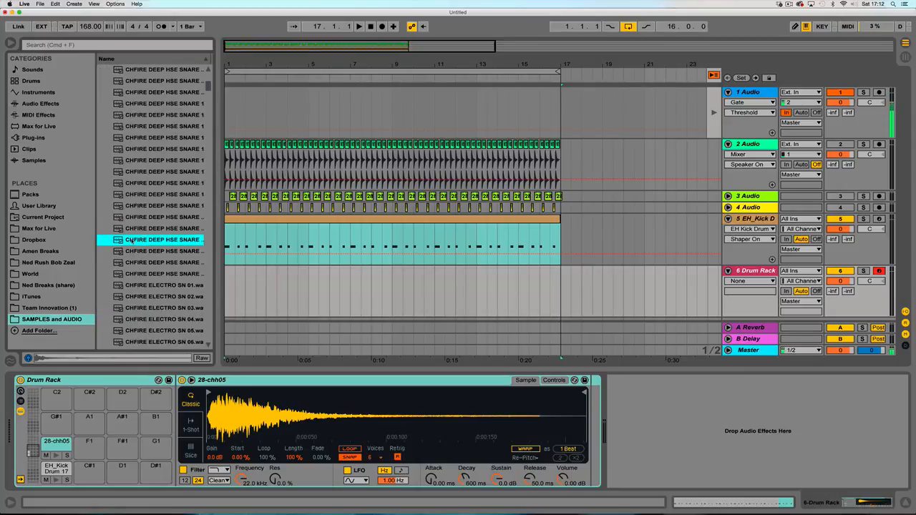
scroll(106, 166, "down", 3)
left_click_drag(150, 149, 93, 472)
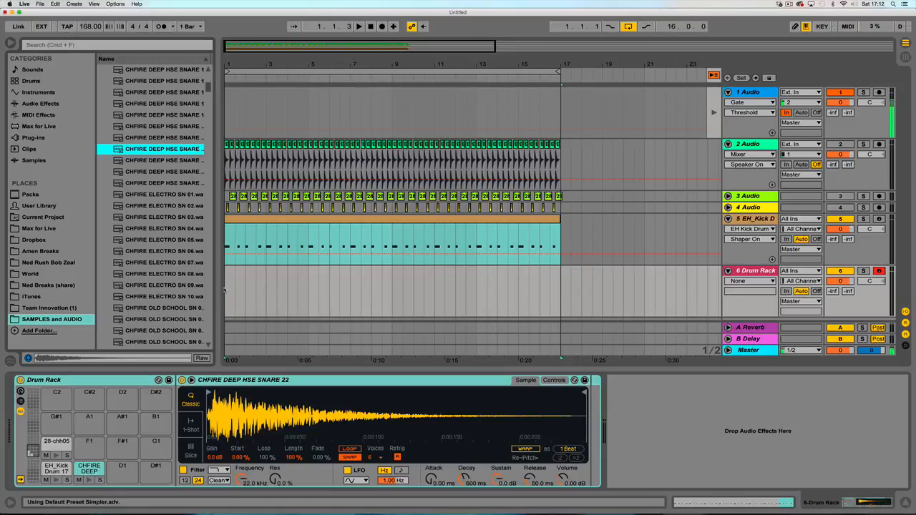
Insert a 16-bar MIDI clip on the Drum Rack track, and add and play an EH_Kick Drum 17 note at 1.1.1.
left_click_drag(226, 290, 560, 301)
right_click(551, 303)
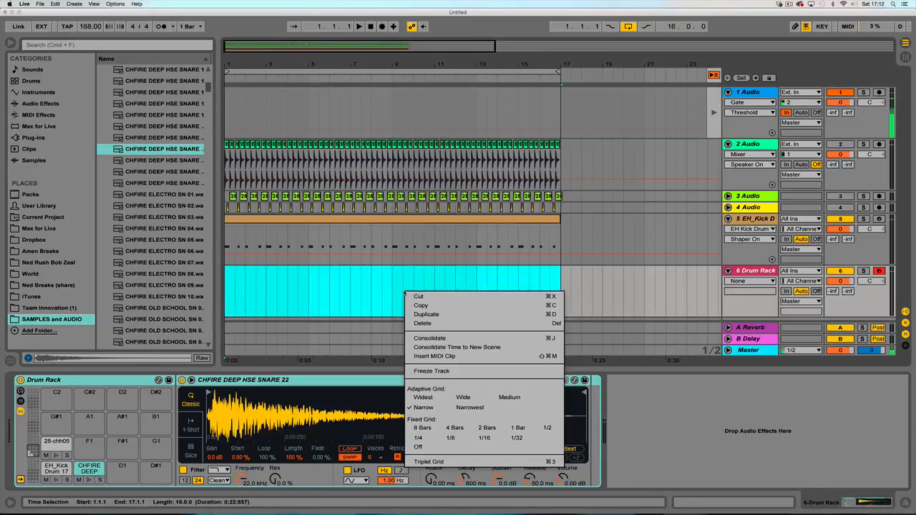
left_click(433, 356)
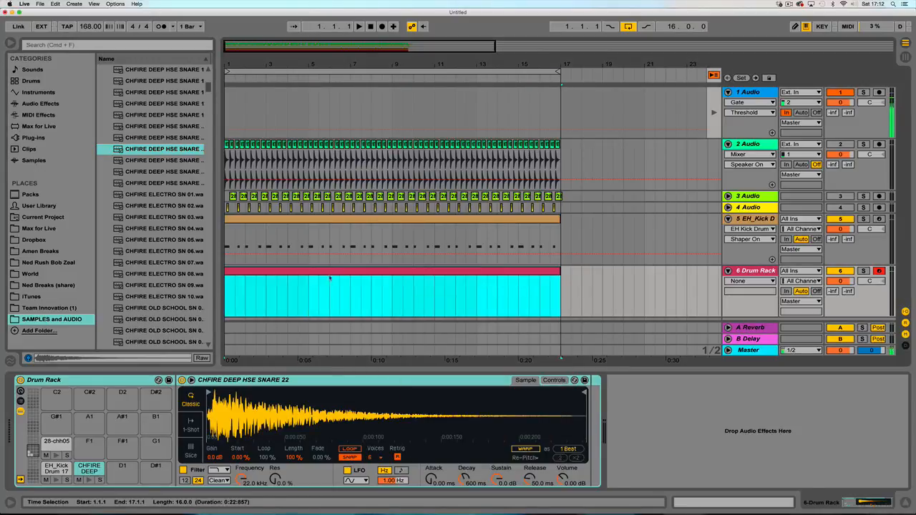
double_click(238, 446)
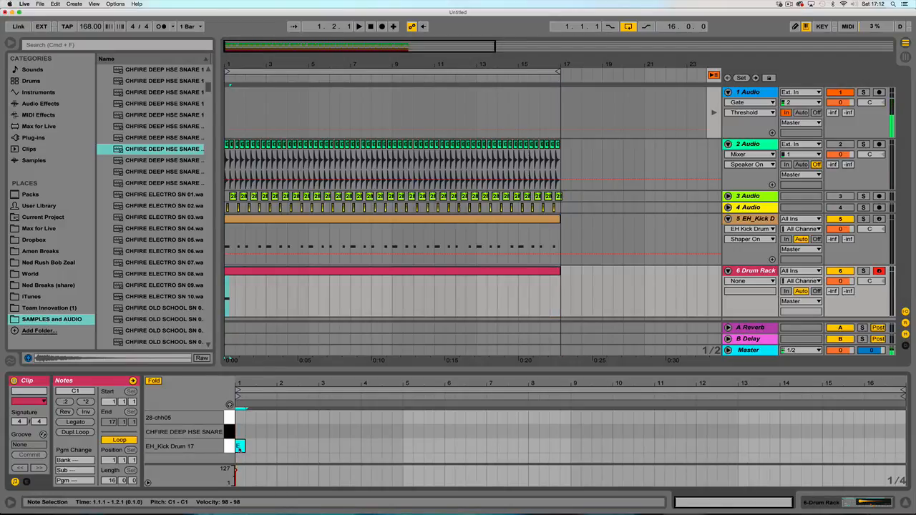
key("space")
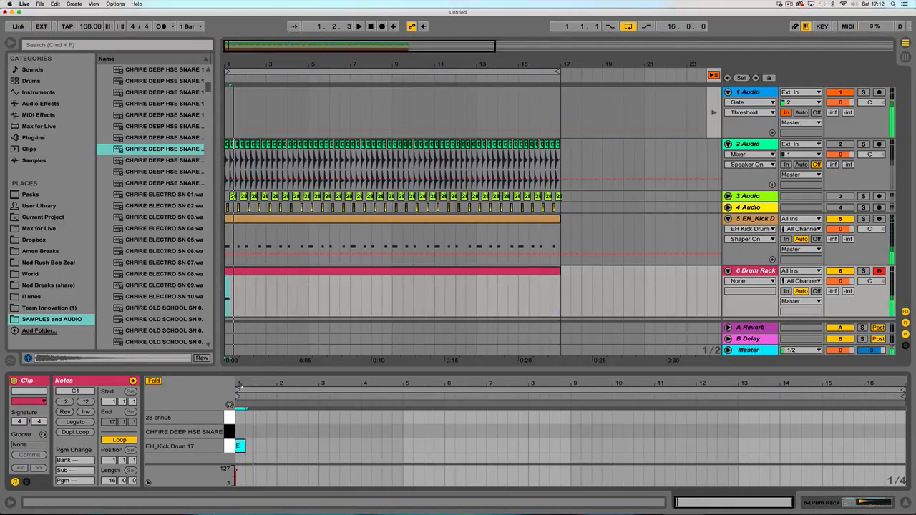
Add CHFIRE DEEP HSE SNARE 22 notes at 1.2.1 and 1.4.1 and an EH_Kick Drum 17 note at 1.3.3, with playback running.
left_click_drag(239, 384, 241, 423)
double_click(274, 431)
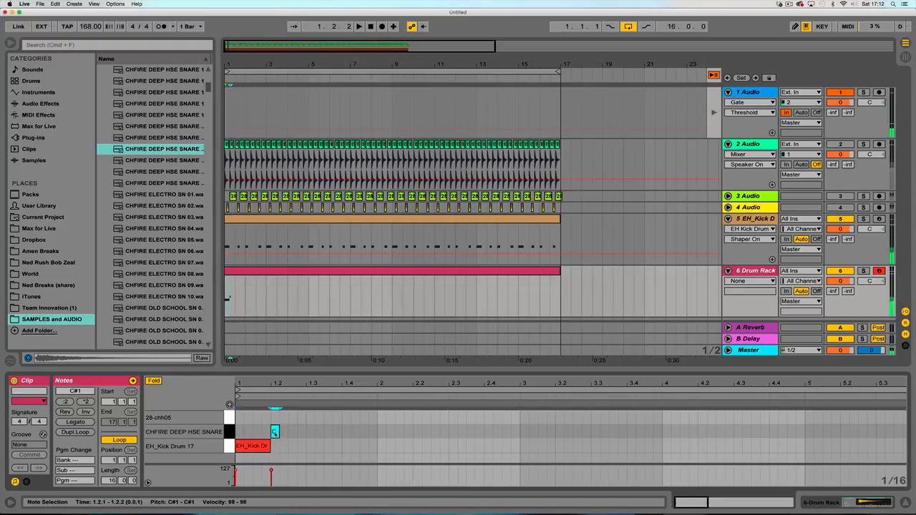
key("space")
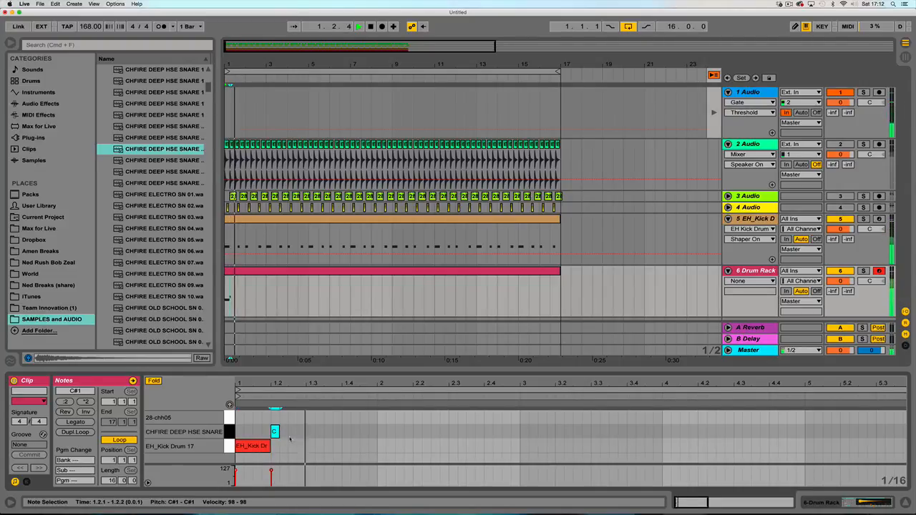
double_click(327, 446)
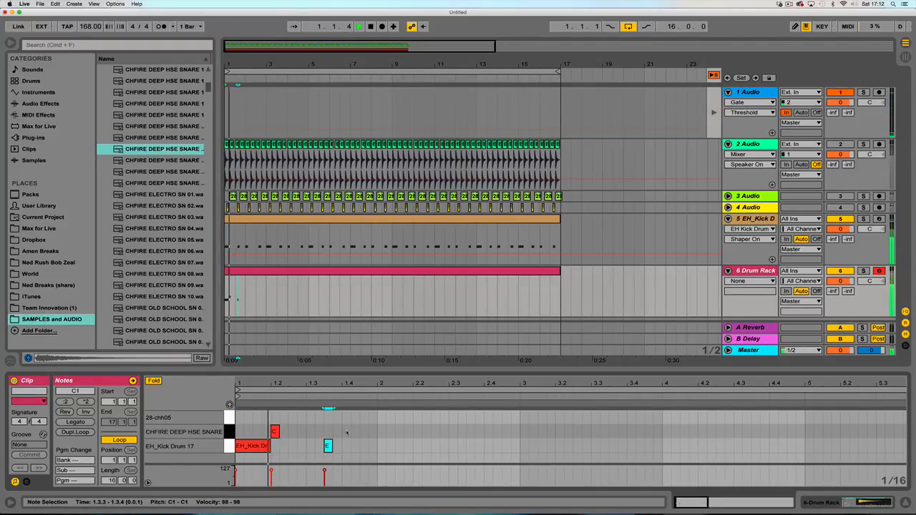
double_click(346, 431)
Deactivate the 5 EH_Kick track and play the Drum Rack pattern.
left_click(841, 219)
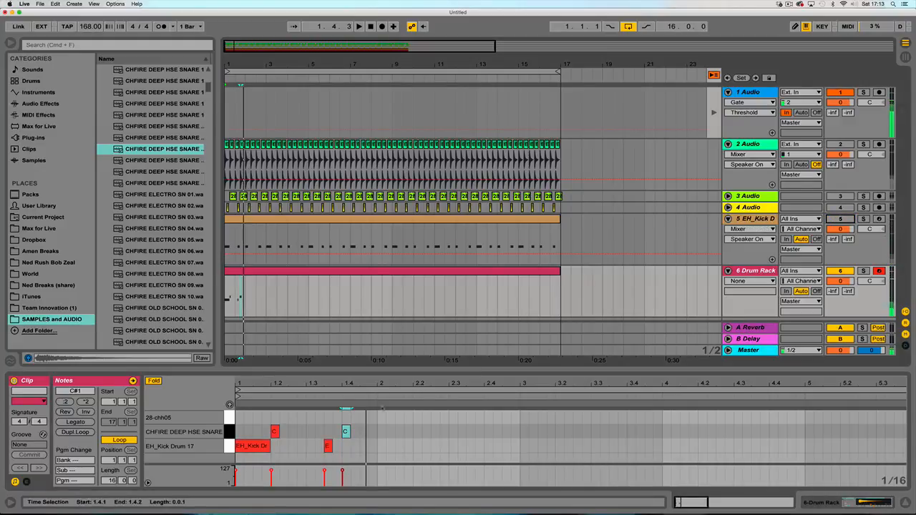
key("space")
key("space")
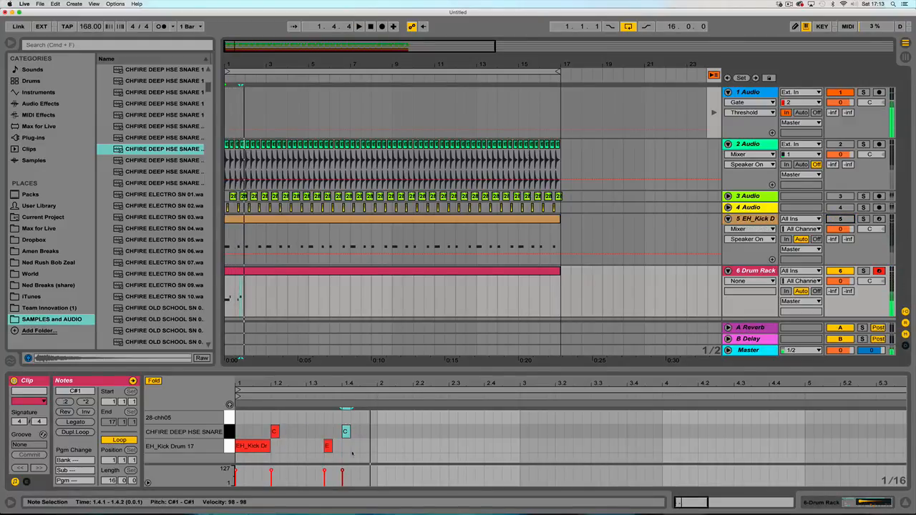
Select all notes of the one-bar kick and snare pattern and duplicate them until they fill the 16-bar clip.
key("super+a")
key("super+d")
key("super+d")
key("super+d")
key("super+d")
key("super+d")
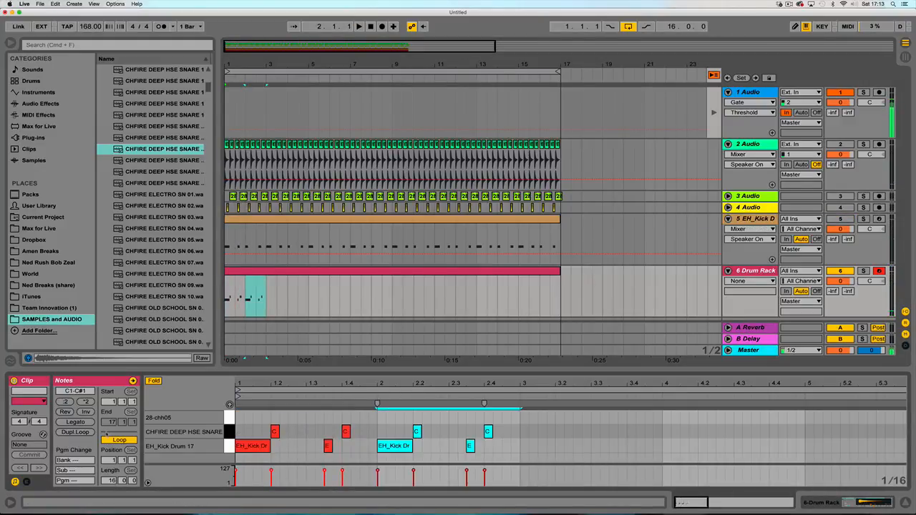
key("super+d")
key("super+d")
key("super+d")
key("super+d")
key("super+d")
key("super+d")
key("super+d")
key("super+d")
key("super+d")
key("super+d")
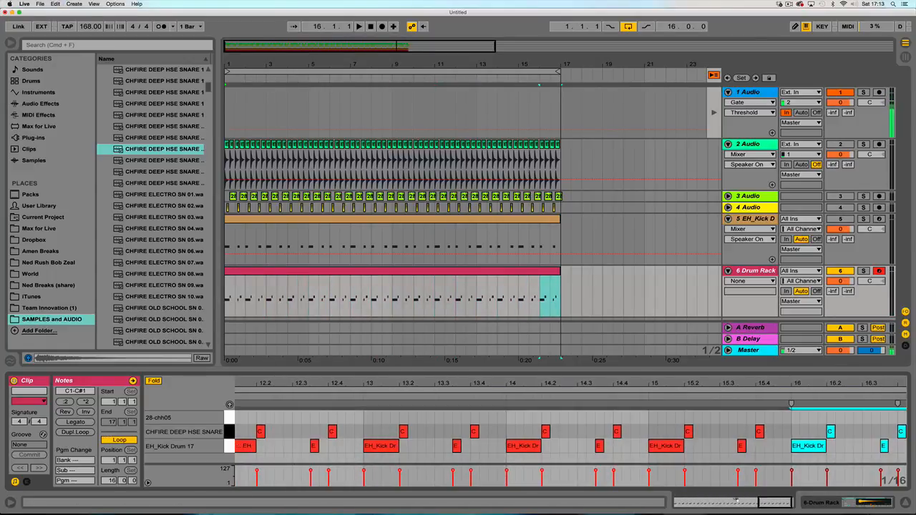
Draw 28-chh05 hi-hats in eighth notes across the 16-bar clip, with a sixteenth-note run around bars 13 to 15, during playback.
double_click(767, 505)
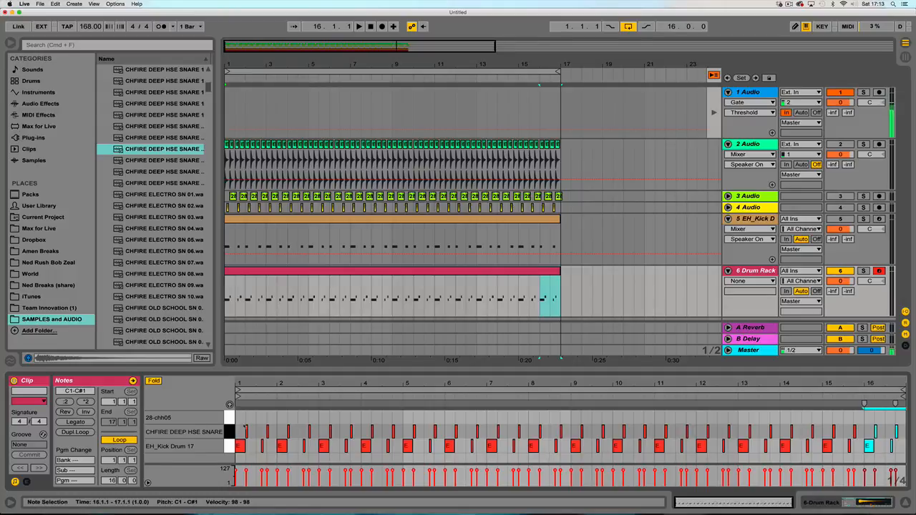
mouse_move(240, 385)
left_mouse_down()
mouse_move(243, 417)
mouse_move(765, 418)
left_mouse_up()
key("b")
key("space")
left_click_drag(771, 385, 597, 384)
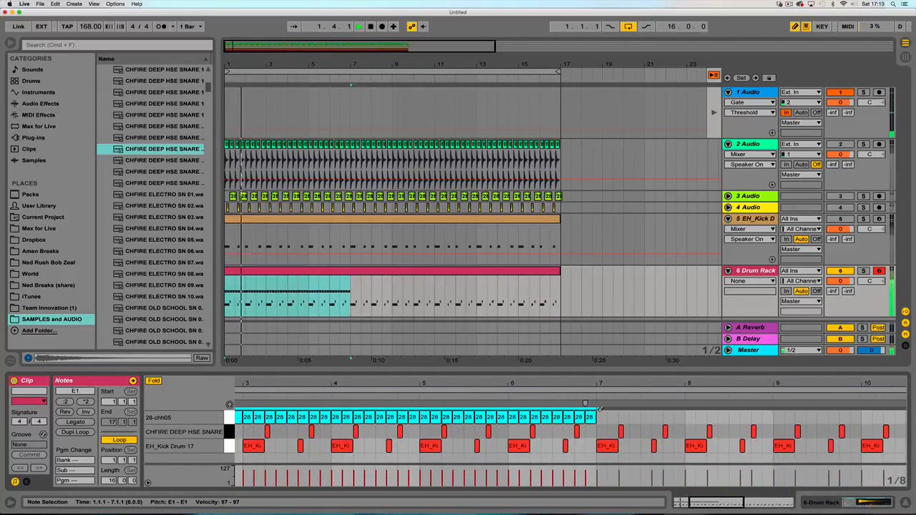
left_click_drag(601, 417, 903, 417)
left_click_drag(805, 384, 582, 380)
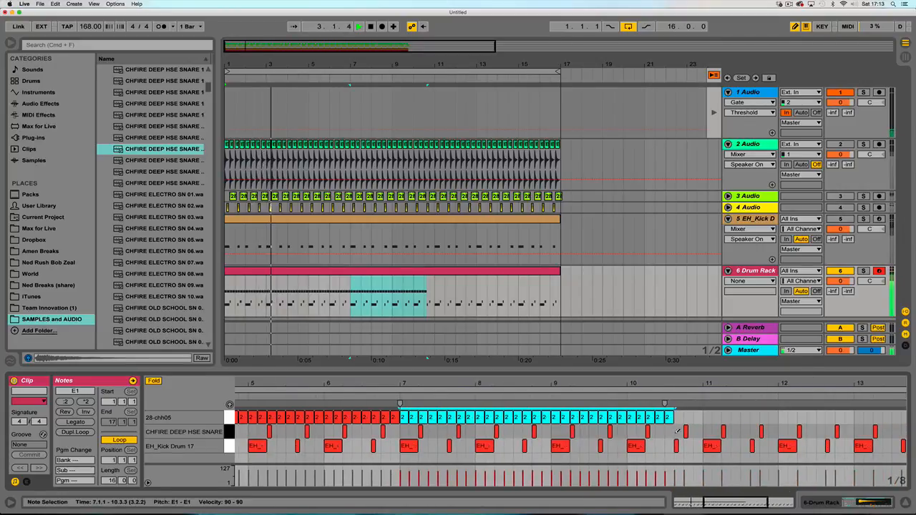
left_click_drag(679, 417, 903, 417)
mouse_move(750, 384)
left_mouse_down()
mouse_move(774, 387)
mouse_move(701, 388)
mouse_move(705, 417)
mouse_move(902, 417)
left_mouse_up()
left_click_drag(761, 388, 647, 387)
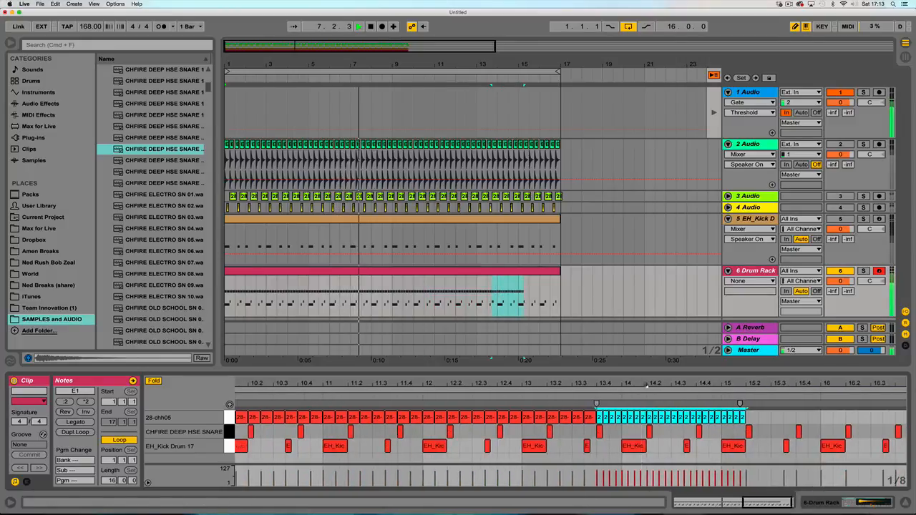
left_click_drag(751, 415, 907, 415)
left_click(903, 416)
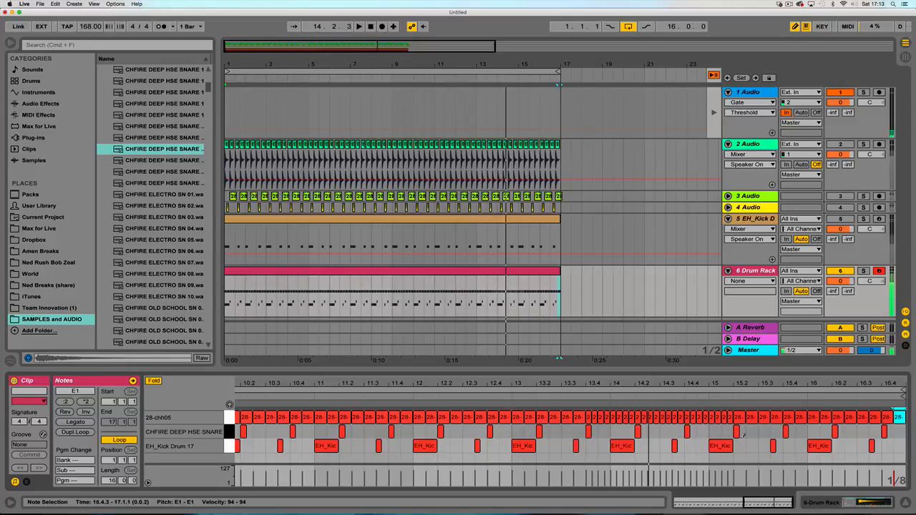
key("space")
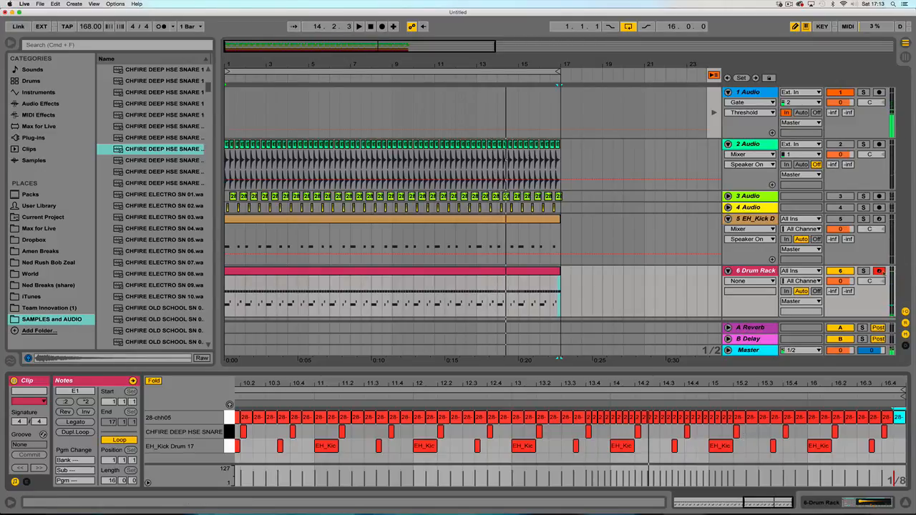
Disarm recording on the Drum Rack track and look at the track mixer in Session View before returning to Arrangement View.
left_click(879, 270)
left_click(906, 56)
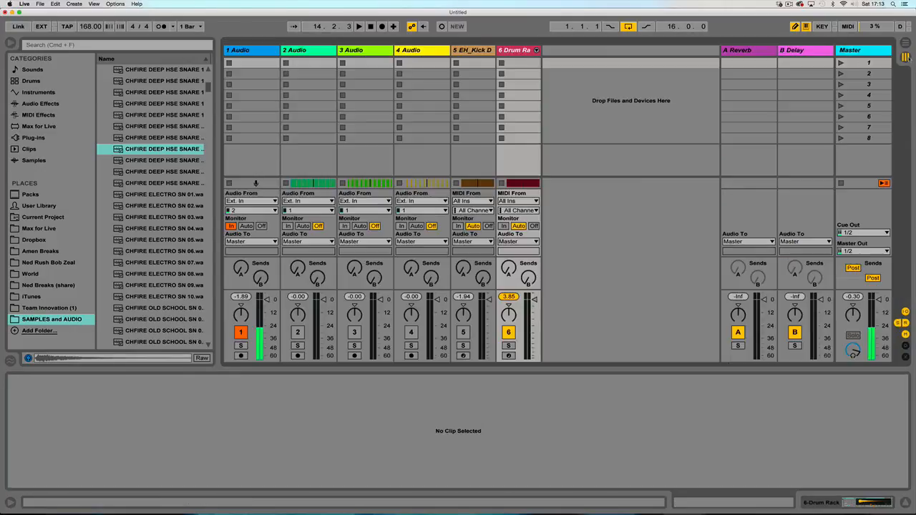
key("Tab")
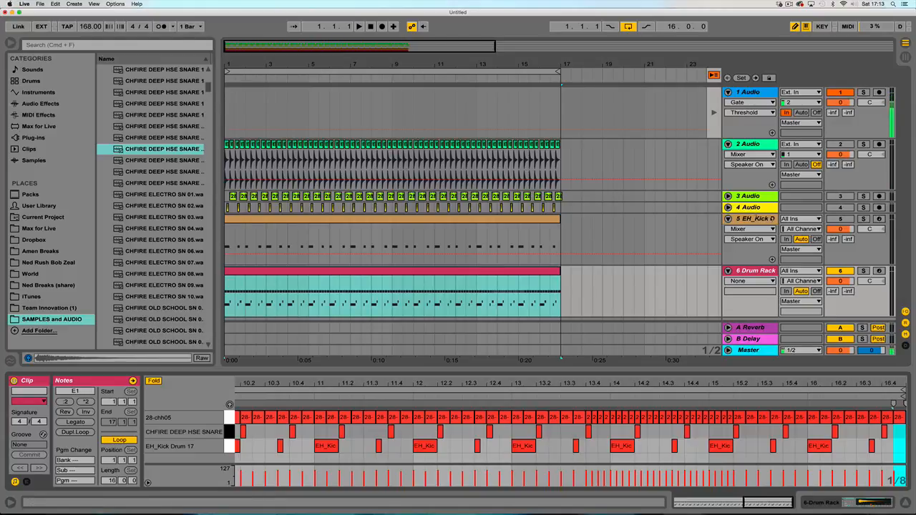
left_click(752, 197)
left_click(745, 271)
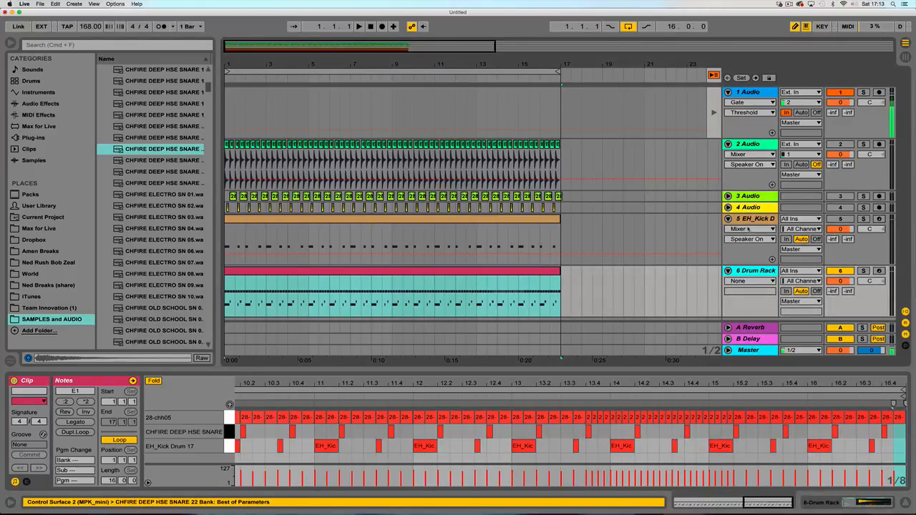
left_click(751, 219)
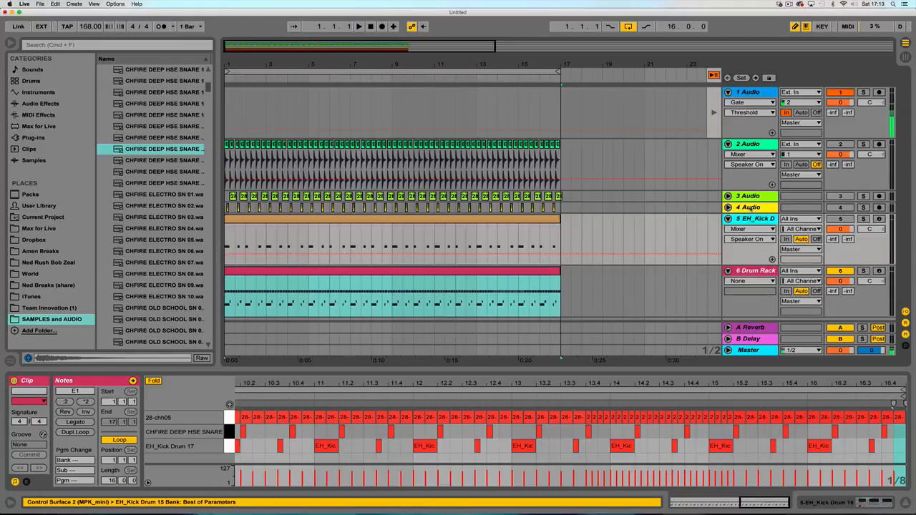
left_click(749, 197)
left_click(746, 273)
left_click(748, 221)
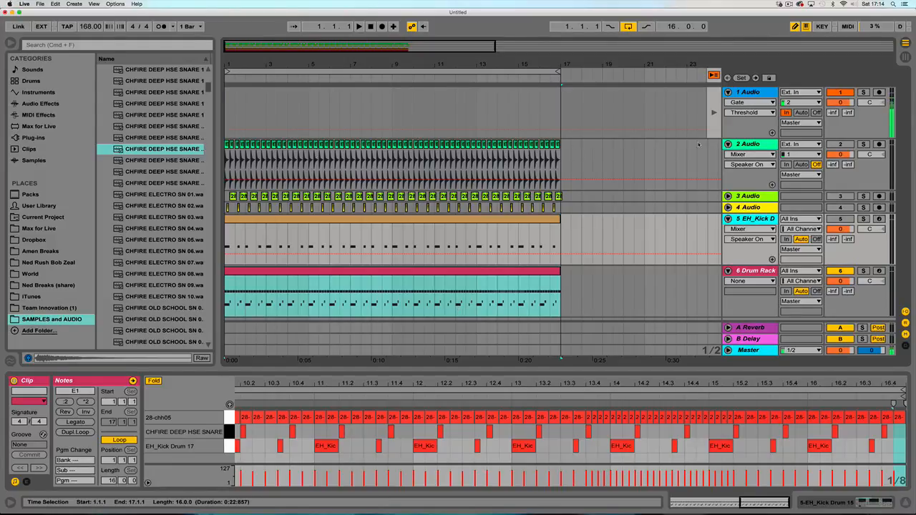
Duplicate the 2 Audio kick track twice.
left_click(747, 144)
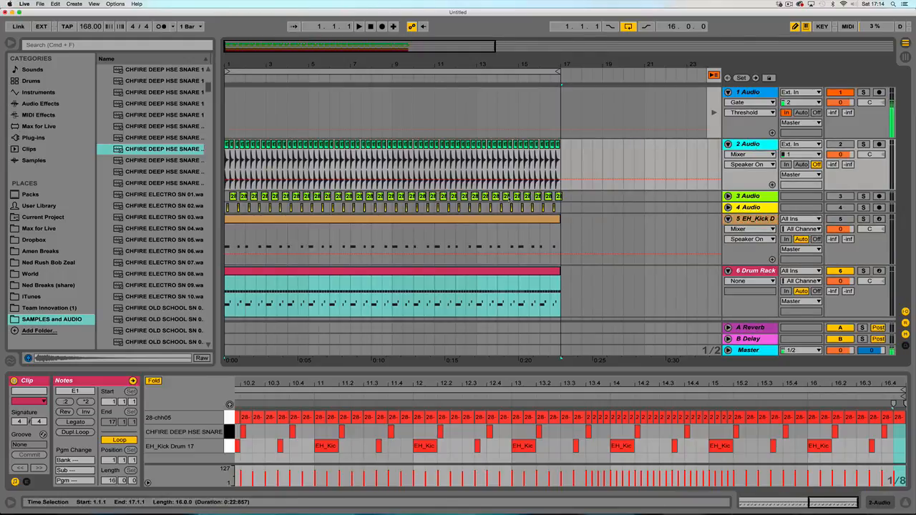
key("super+d")
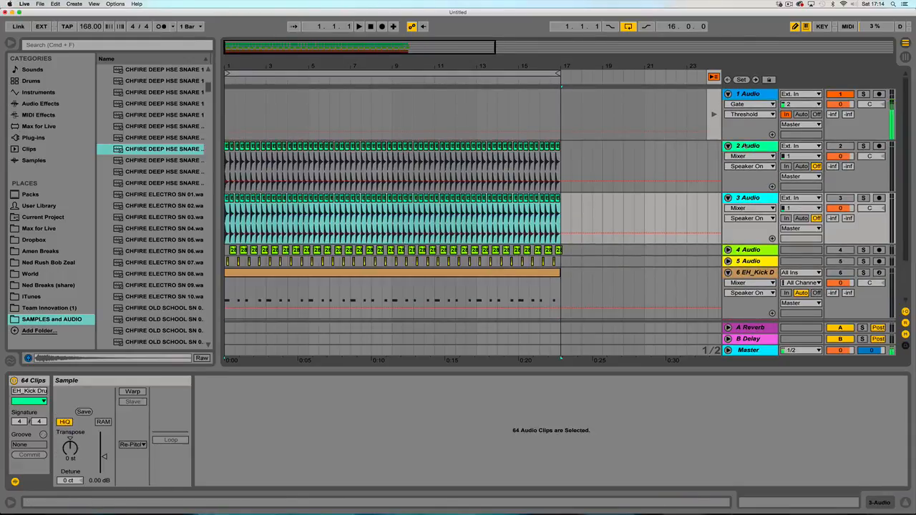
key("super+d")
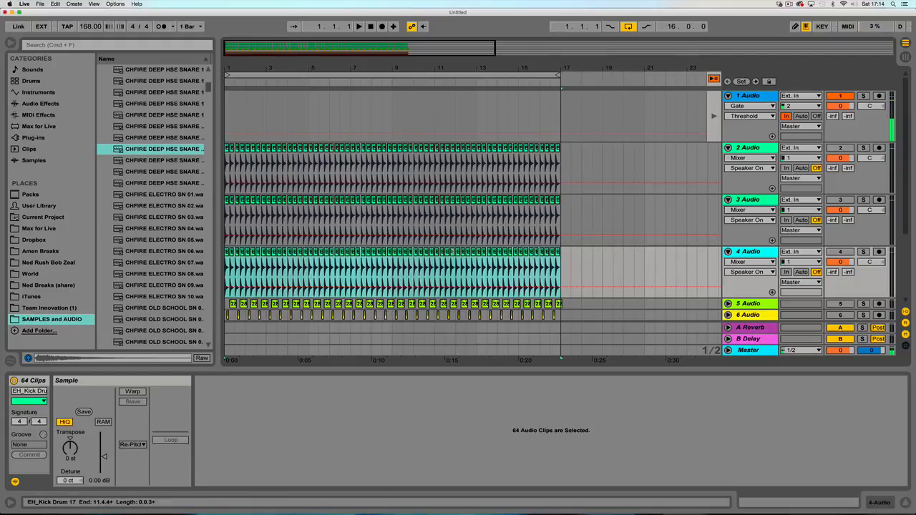
Delete three groups of kick clips from the duplicated 3 Audio track, around bars 9 to 10, 5 to 7 and 3.
left_click(426, 218)
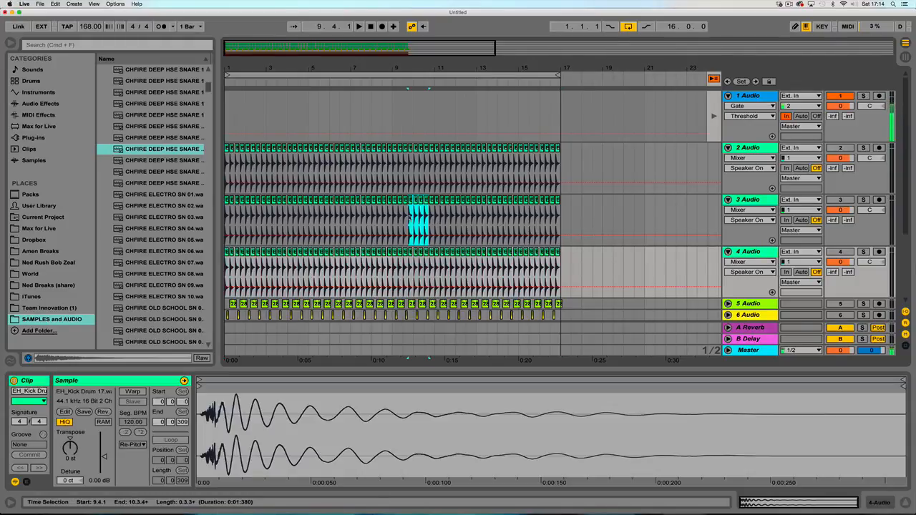
key("Delete")
left_click_drag(318, 215, 367, 214)
key("Delete")
left_click_drag(272, 229, 284, 239)
key("Delete")
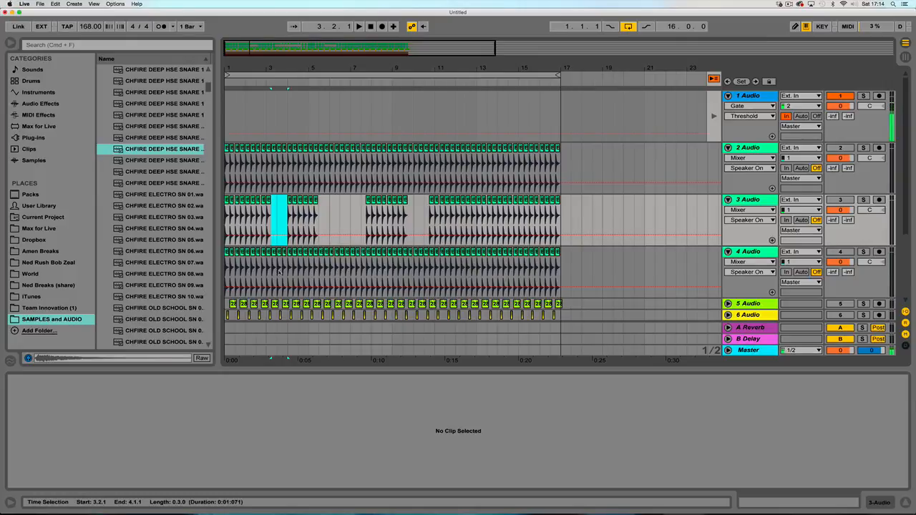
Delete the two duplicated kick tracks, 3 Audio and 4 Audio.
left_click(755, 251)
left_click(753, 200, "shift")
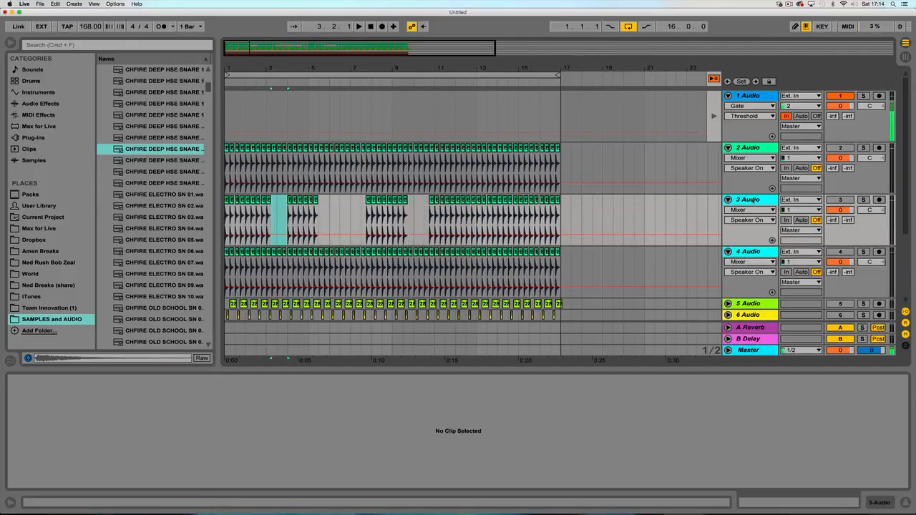
key("Delete")
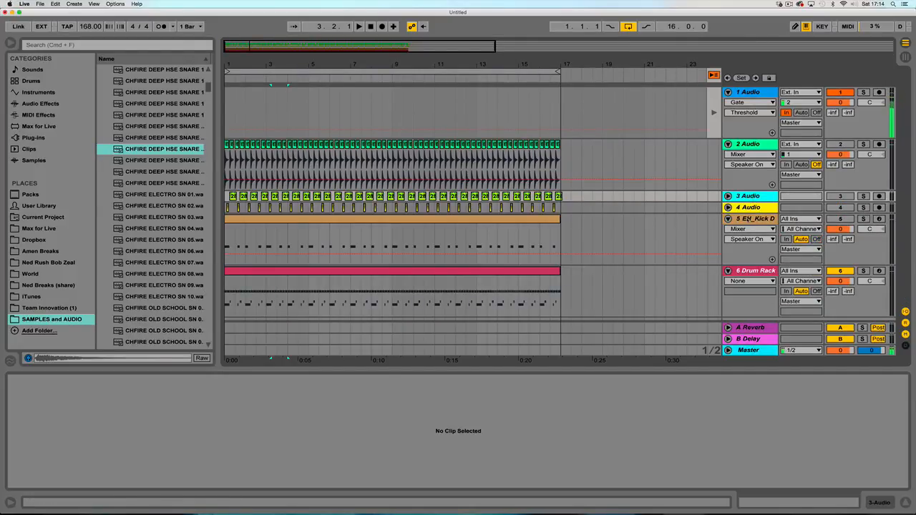
Group the EH_Kick Drum 17 Simpler on the Drum Rack's C1 pad into an Instrument Rack with its chain list shown.
left_click(750, 223)
left_click(749, 270)
double_click(750, 270)
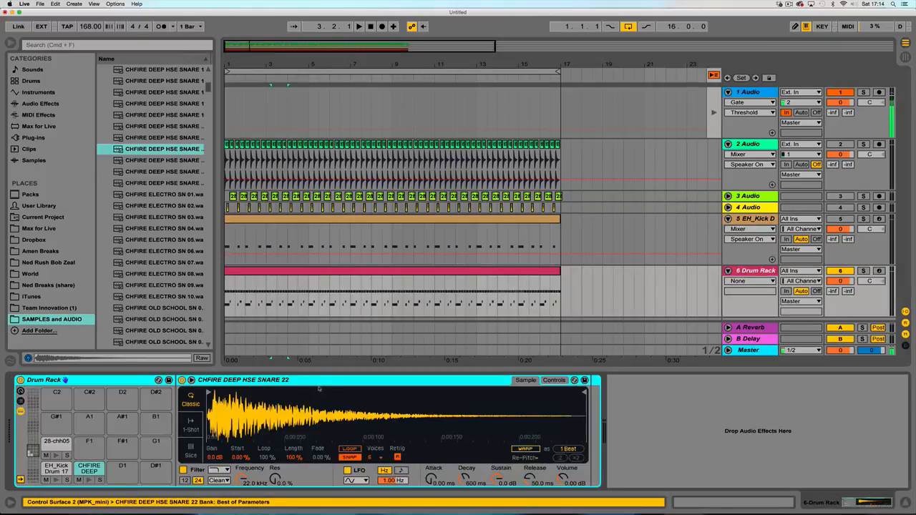
left_click(63, 470)
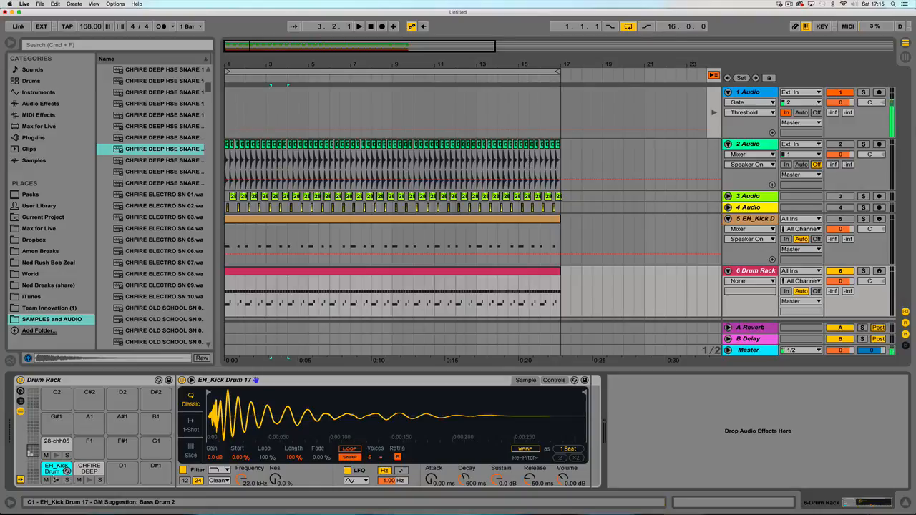
right_click(289, 380)
left_click(315, 277)
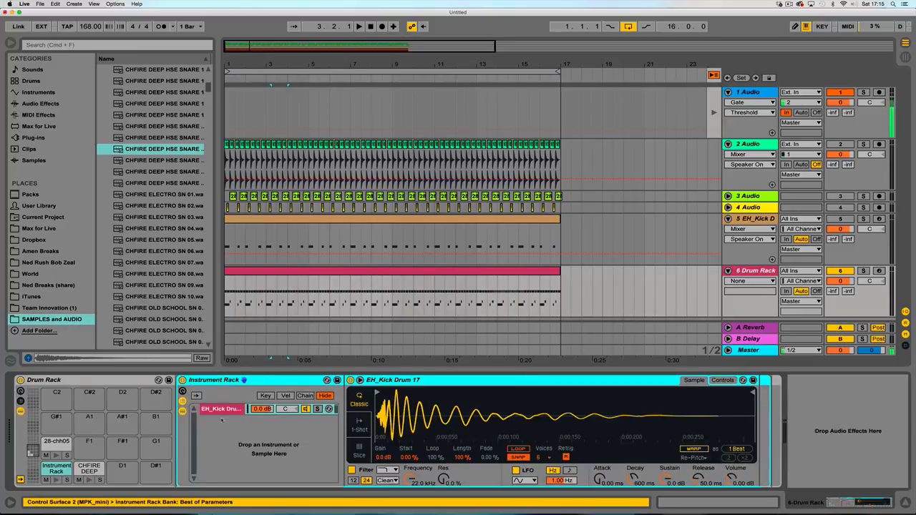
Collapse the Snares folder and audition kick samples in the Kicks folder.
scroll(190, 274, "up", 10)
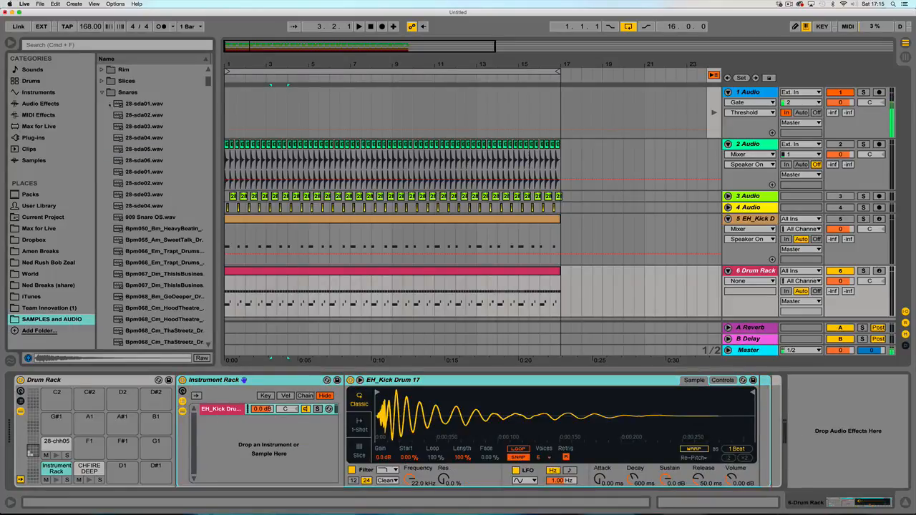
left_click(102, 92)
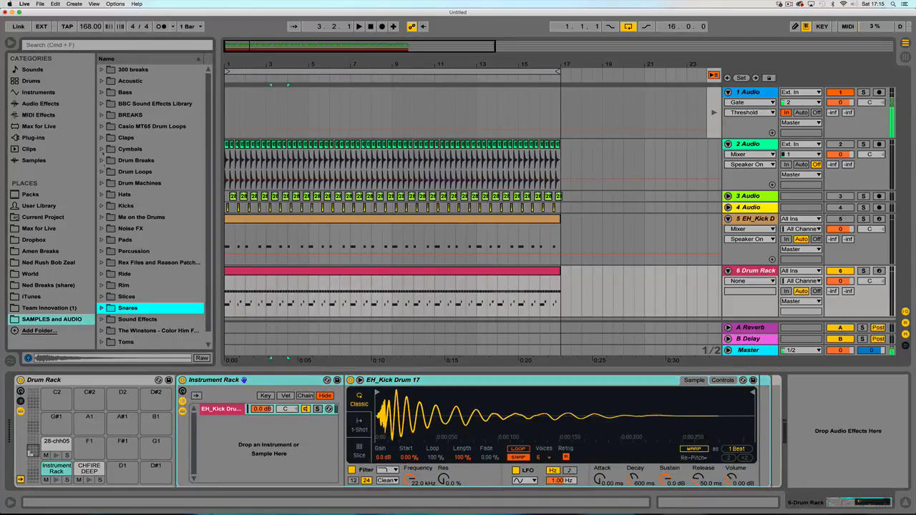
left_click(101, 205)
scroll(115, 228, "down", 10)
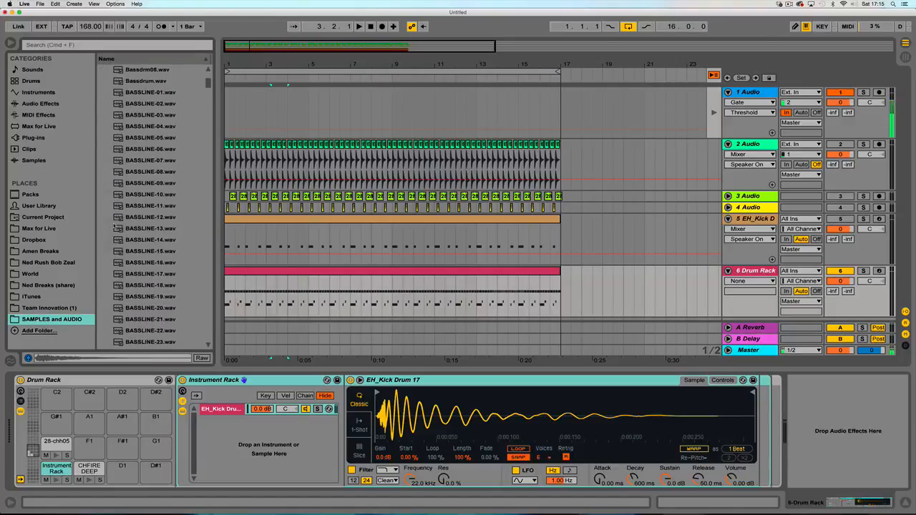
left_click(140, 206)
scroll(139, 214, "down", 15)
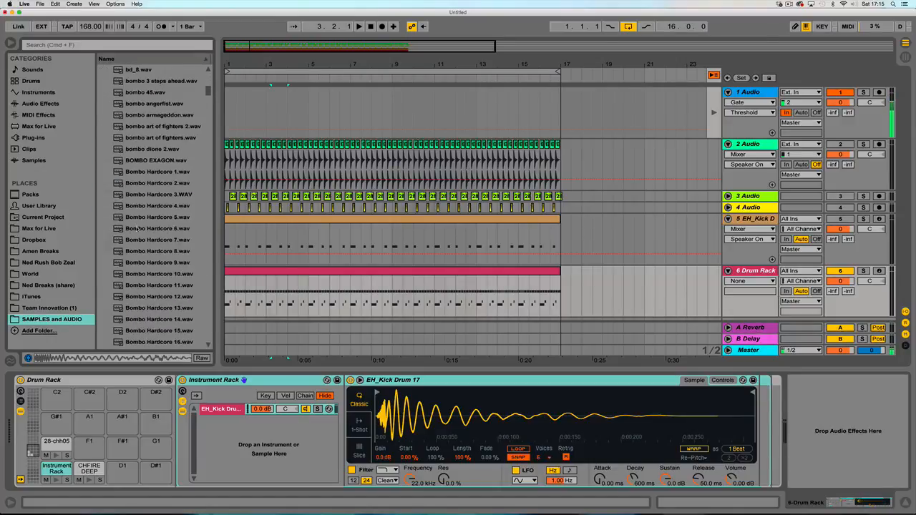
left_click(136, 229)
scroll(136, 225, "down", 5)
left_click(140, 216)
scroll(142, 214, "down", 10)
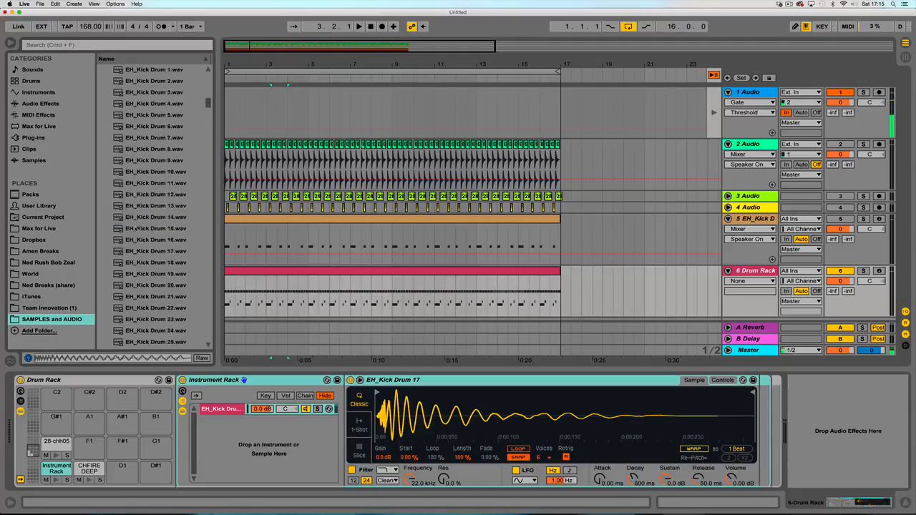
scroll(145, 210, "up", 7)
Add EH_Kick Drum 10.wav through EH_Kick Drum 14.wav from the Kicks folder as new chains in the Instrument Rack.
left_click(101, 218)
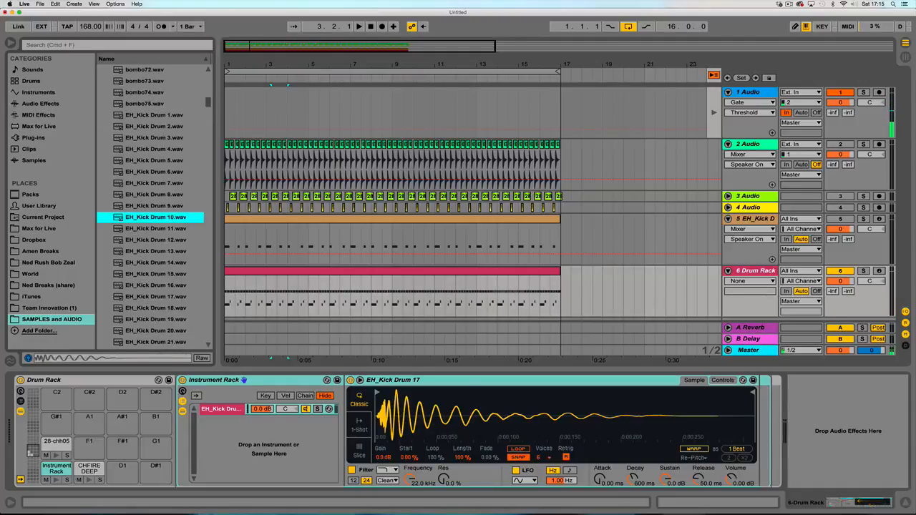
key("shift+Down")
key("shift+Down")
key("shift+Down")
key("shift+Down")
left_click_drag(120, 219, 208, 430)
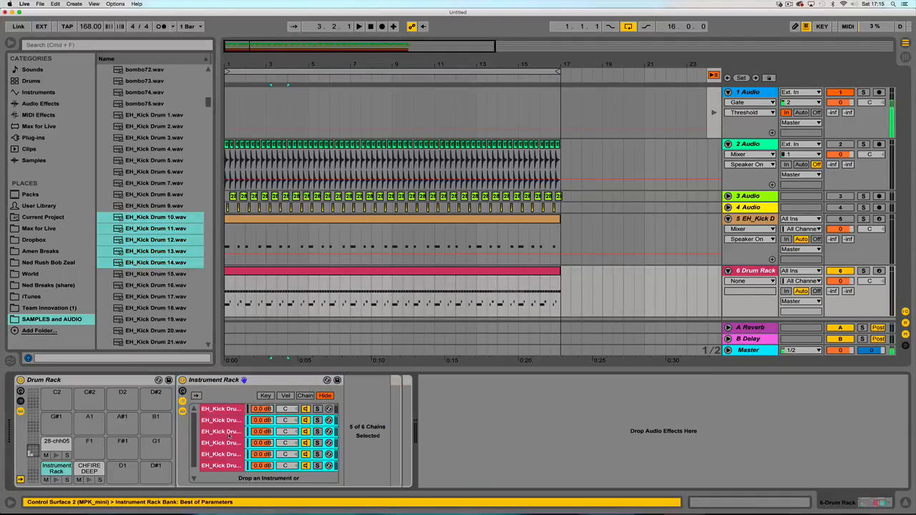
Solo the Instrument Rack pad and play the beat to hear all six kick chains layered together.
left_click(222, 410)
left_click(223, 466, "shift")
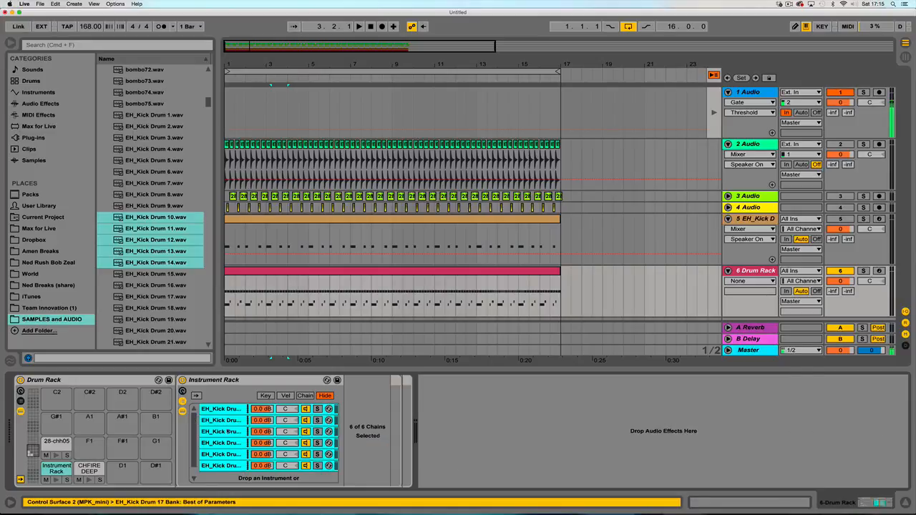
key("space")
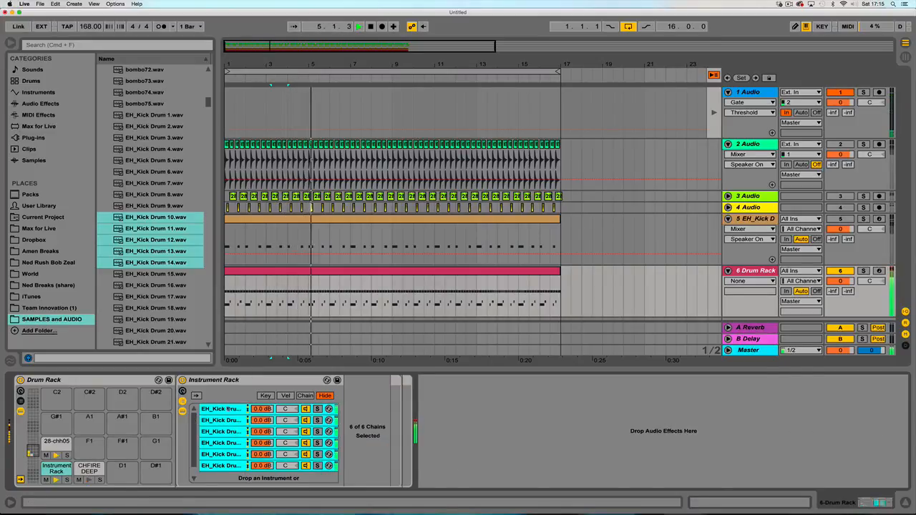
left_click(238, 409)
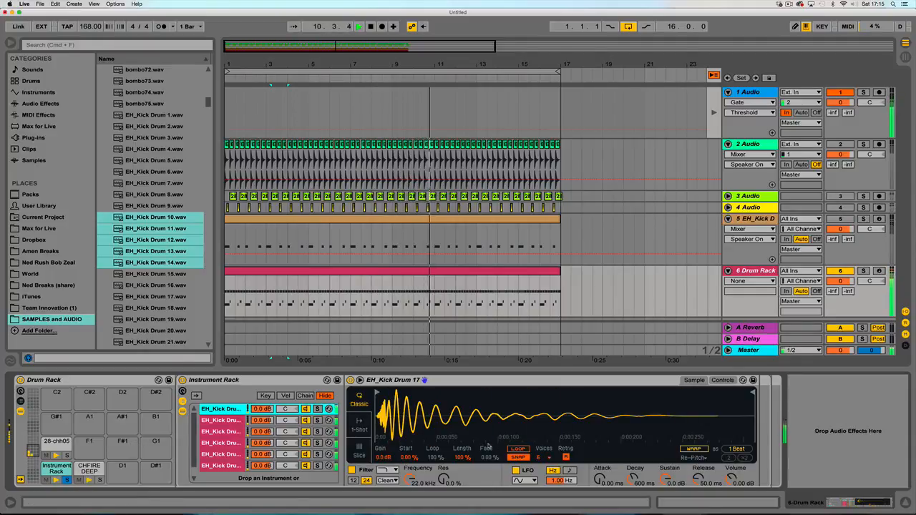
key("space")
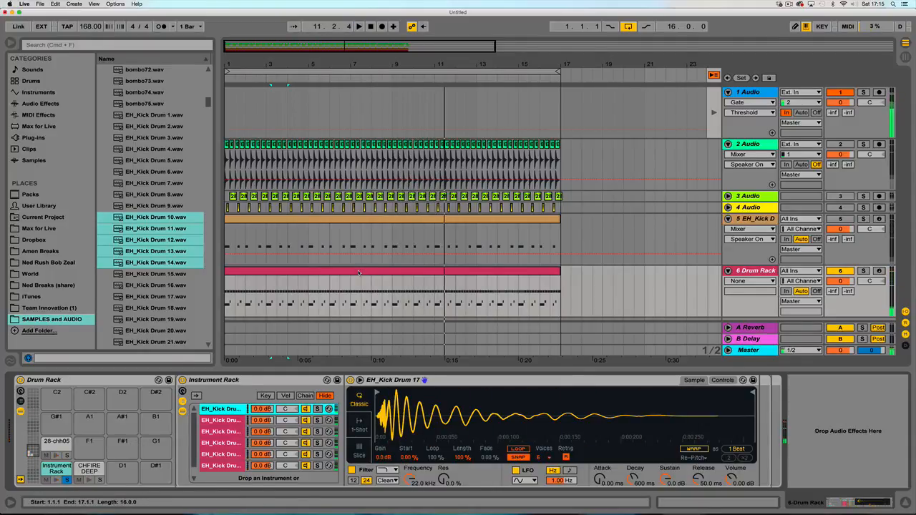
Examine the Drum Rack clip's MIDI notes and compare the devices behind the Instrument Rack and CHFIRE DEEP snare pads.
double_click(359, 287)
left_click_drag(268, 382, 268, 344)
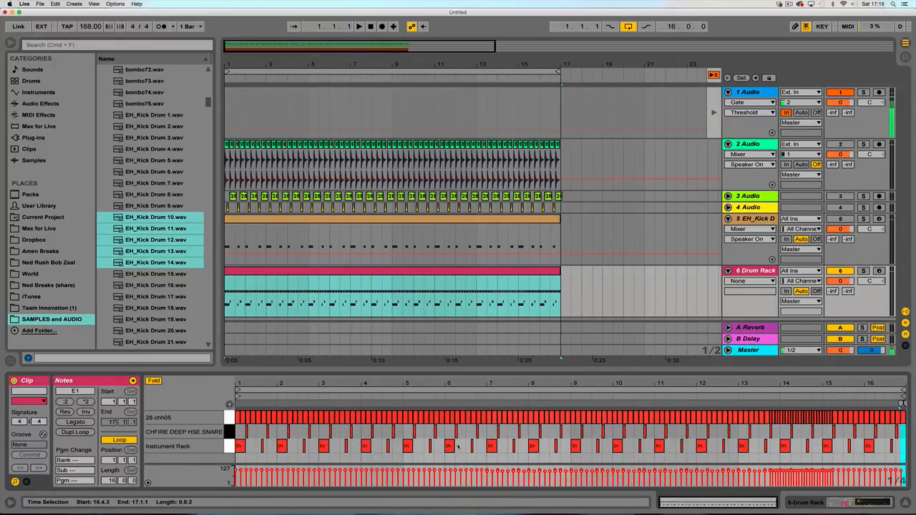
left_click(823, 504)
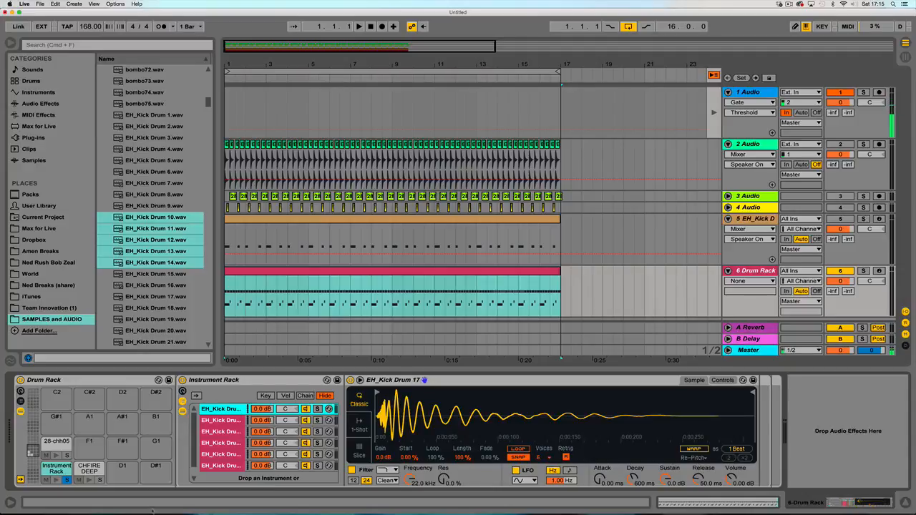
left_click(67, 471)
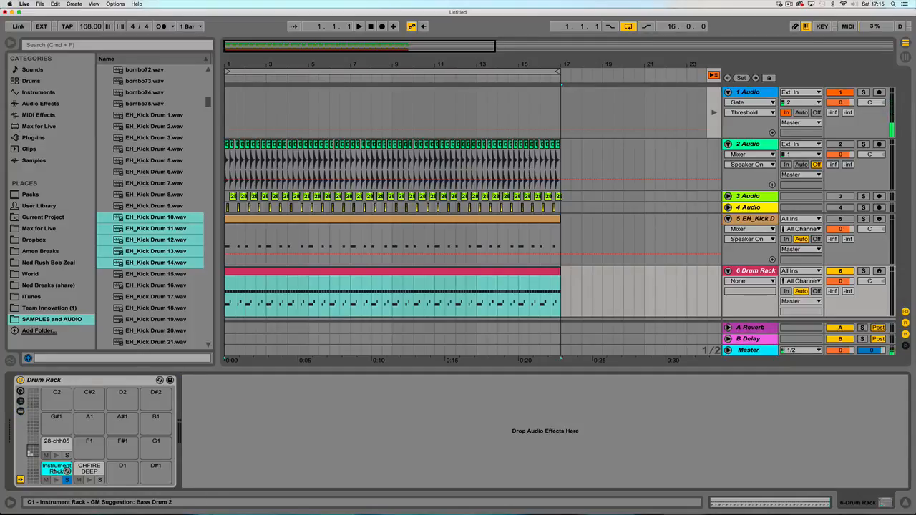
left_click(66, 472)
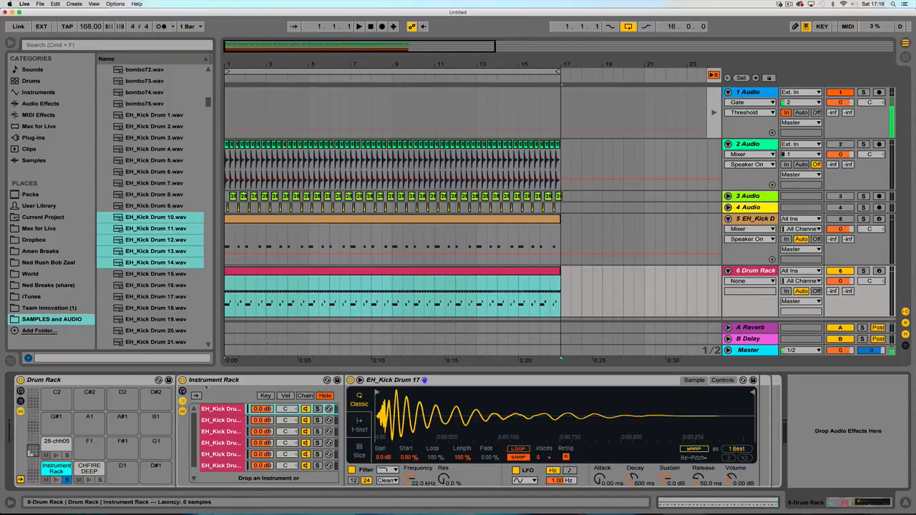
left_click(98, 471)
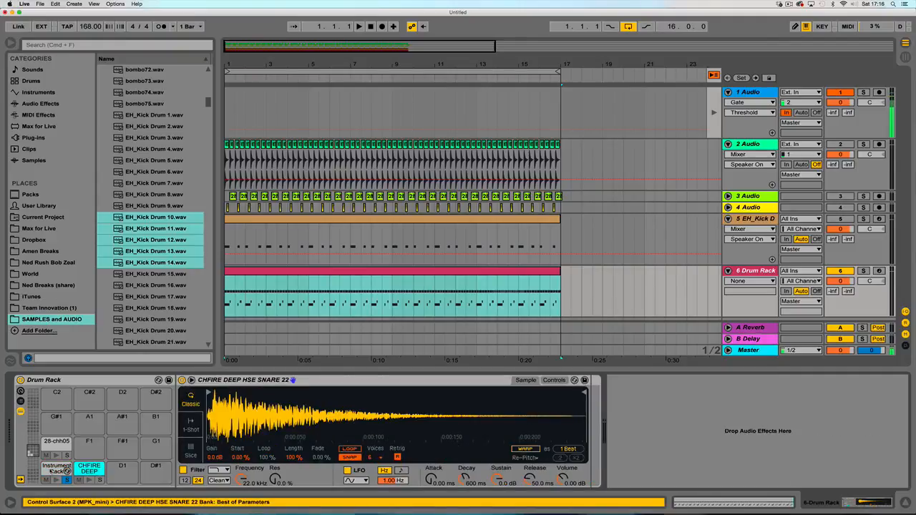
left_click(56, 469)
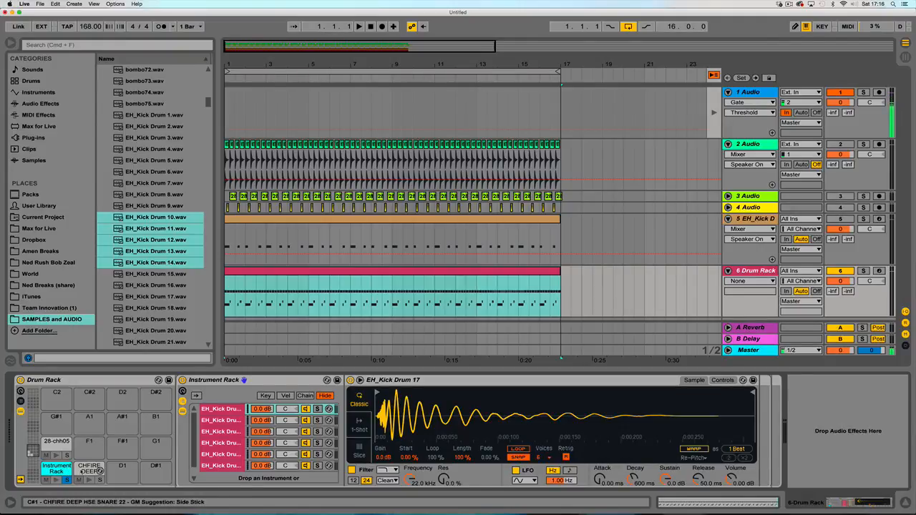
left_click(98, 470)
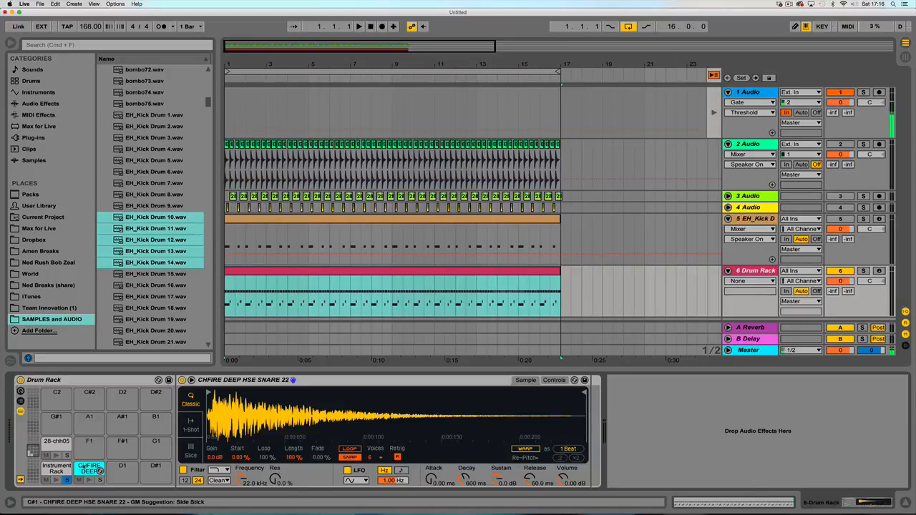
left_click(265, 301)
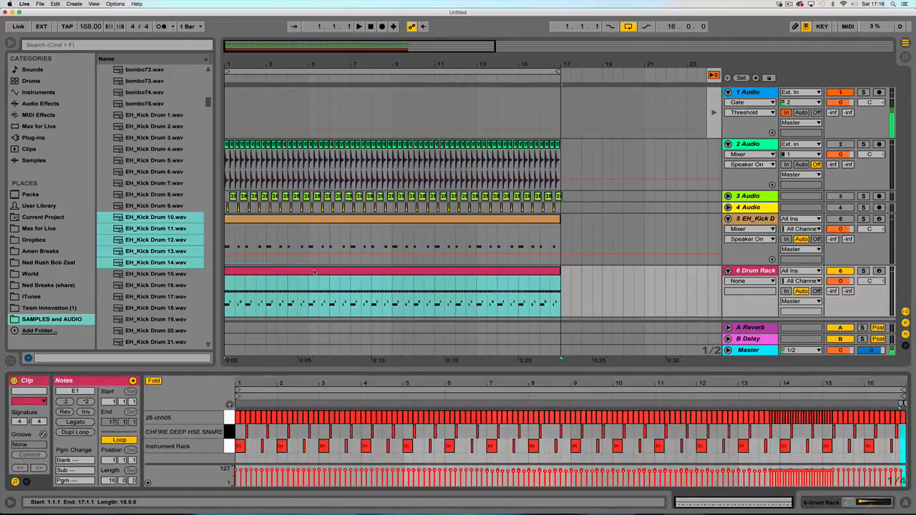
left_click_drag(448, 387, 440, 438)
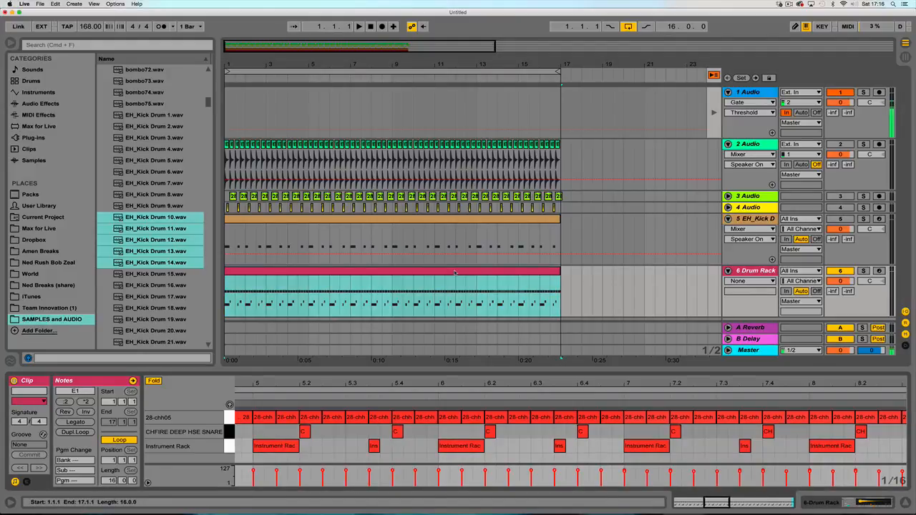
left_click(847, 497)
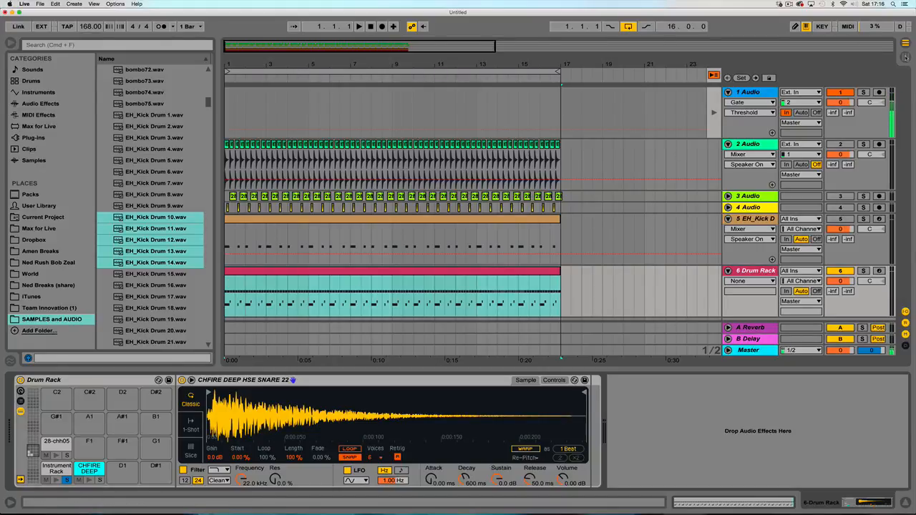
Add a Reverb audio effect after the Instrument Rack on the Drum Rack's C1 pad.
left_click(64, 471)
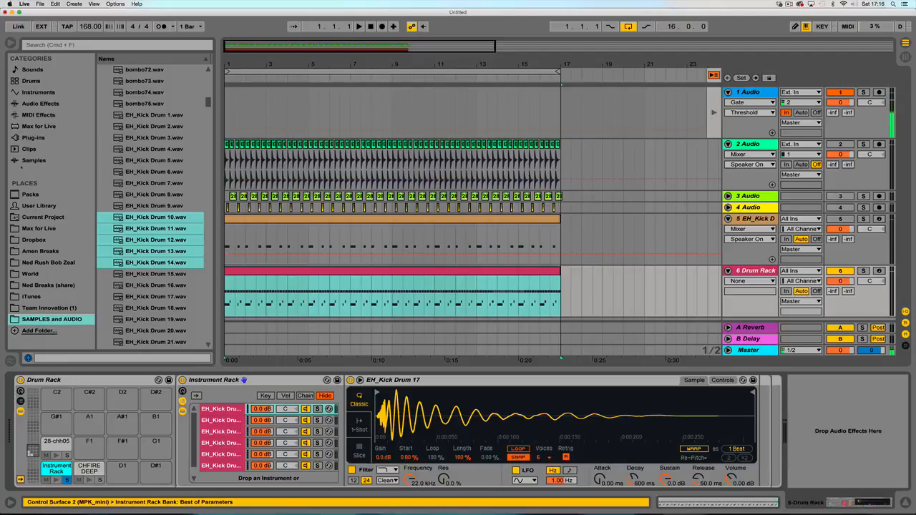
left_click(40, 103)
scroll(143, 193, "down", 1)
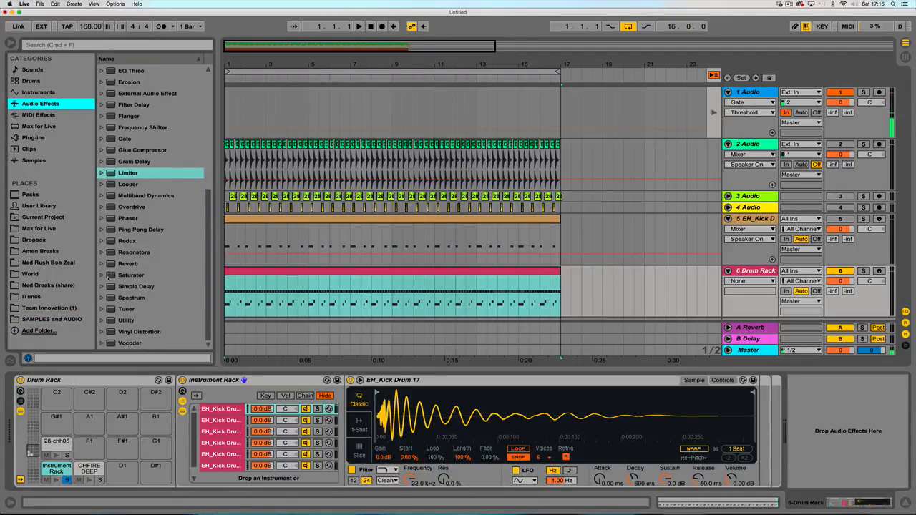
left_click_drag(126, 263, 777, 415)
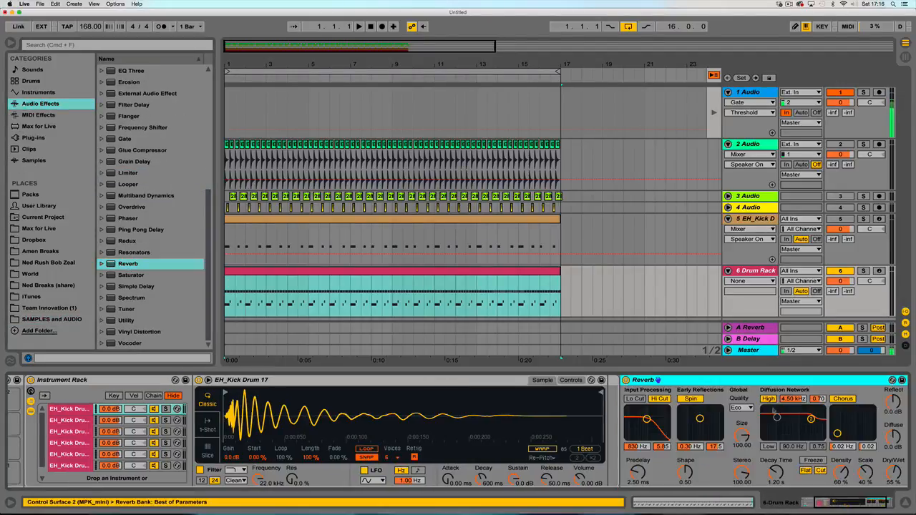
scroll(776, 415, "left", 5)
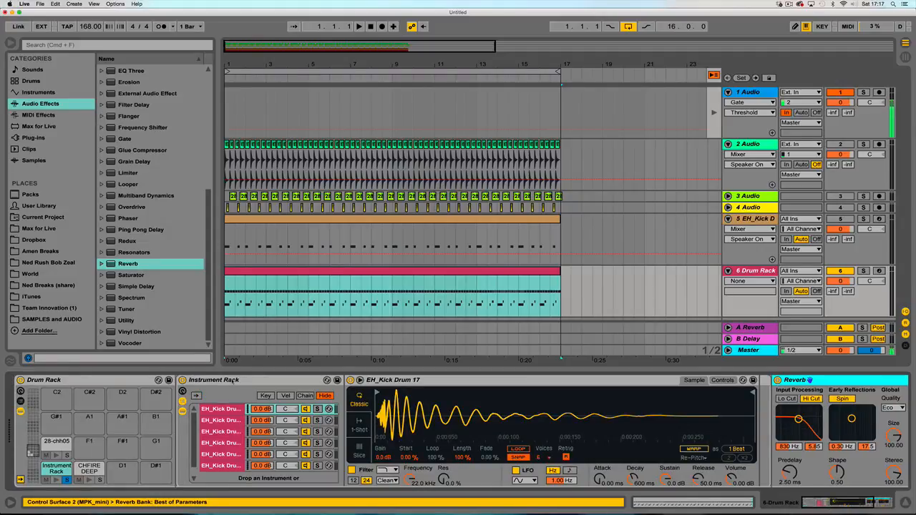
Add a Vocoder to the EH_Kick Drum 17 chain only and play the beat to hear the processed kick.
left_click(244, 380)
left_click(224, 465, "shift")
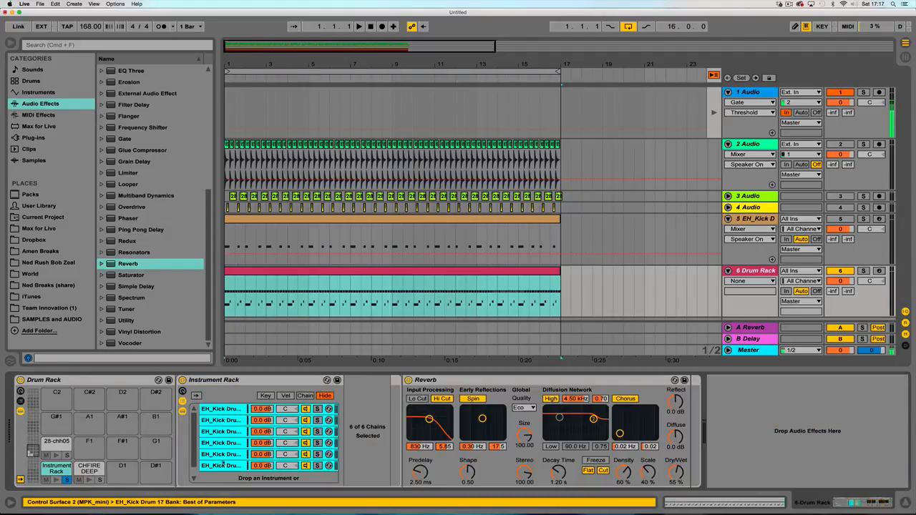
left_click(223, 410)
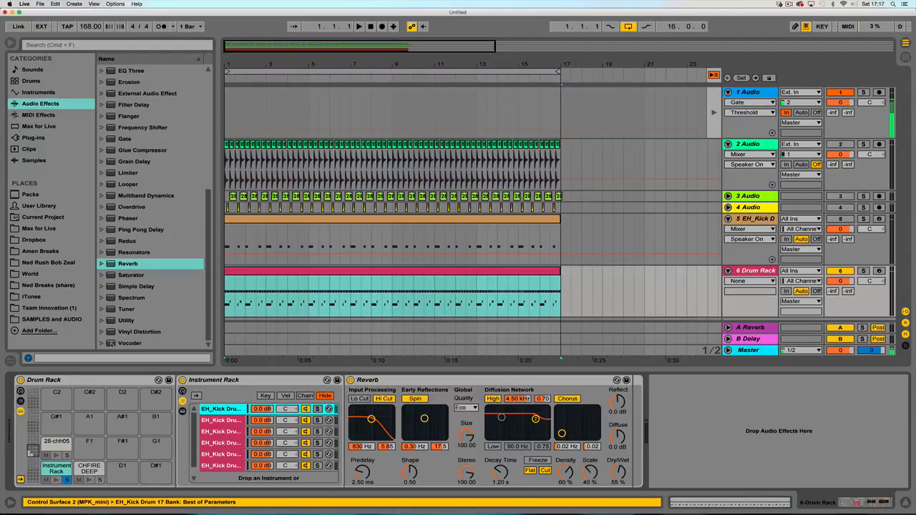
left_click_drag(114, 343, 231, 411)
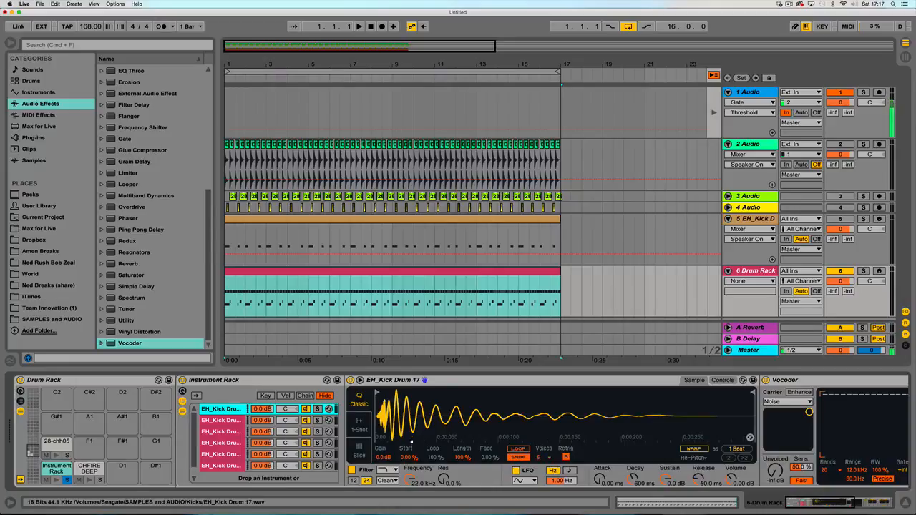
key("space")
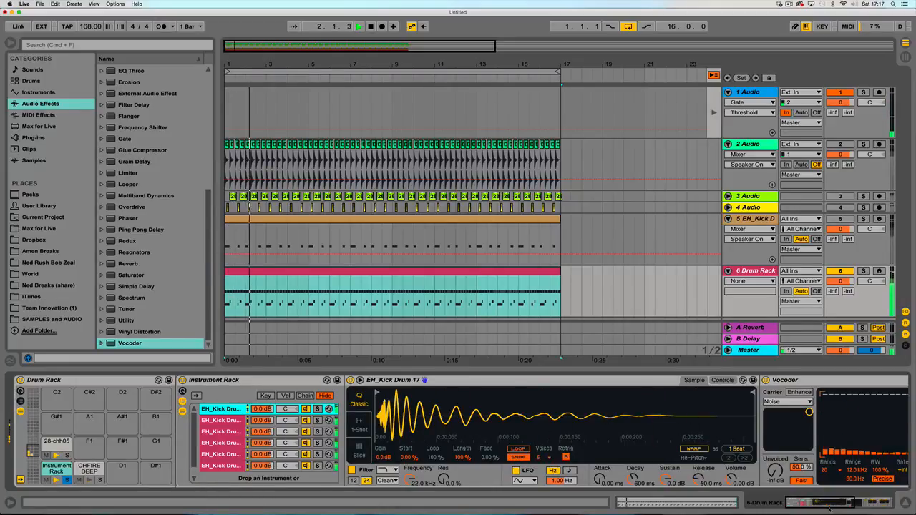
left_click_drag(832, 504, 869, 506)
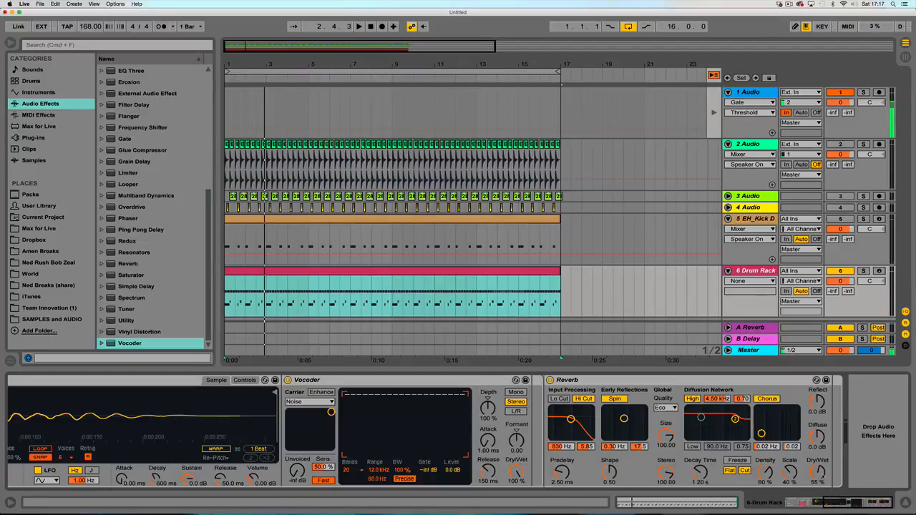
left_click_drag(851, 505, 801, 506)
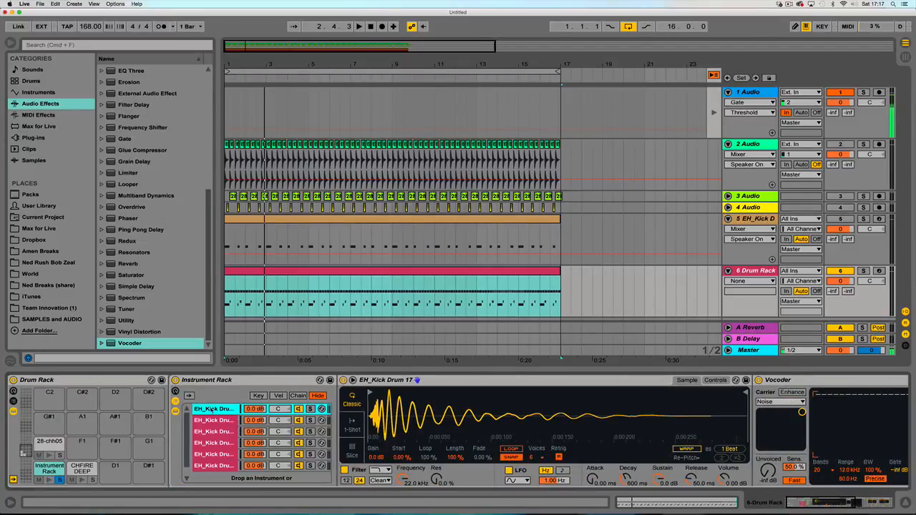
Select all six kick chains and the Instrument Rack, and compare the devices on the 2 Audio and 6 Drum Rack tracks.
left_click(214, 465)
left_click(214, 411, "shift")
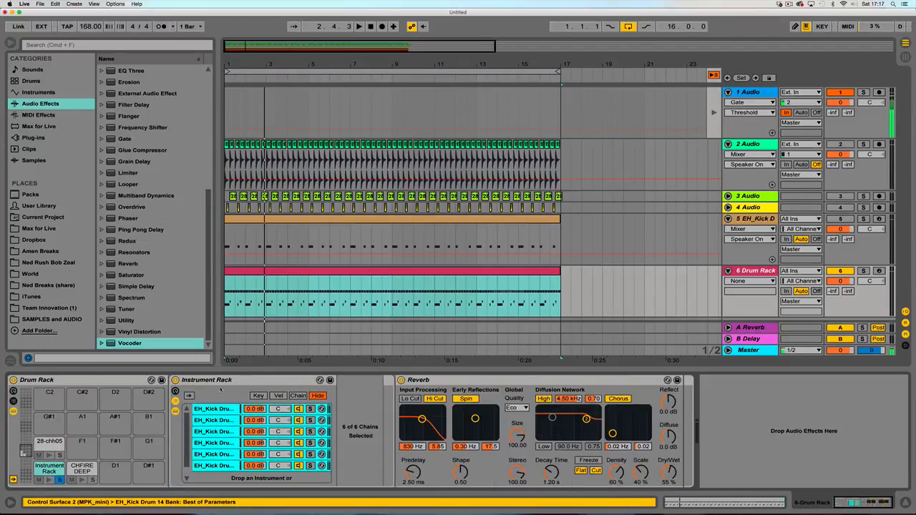
left_click(248, 382)
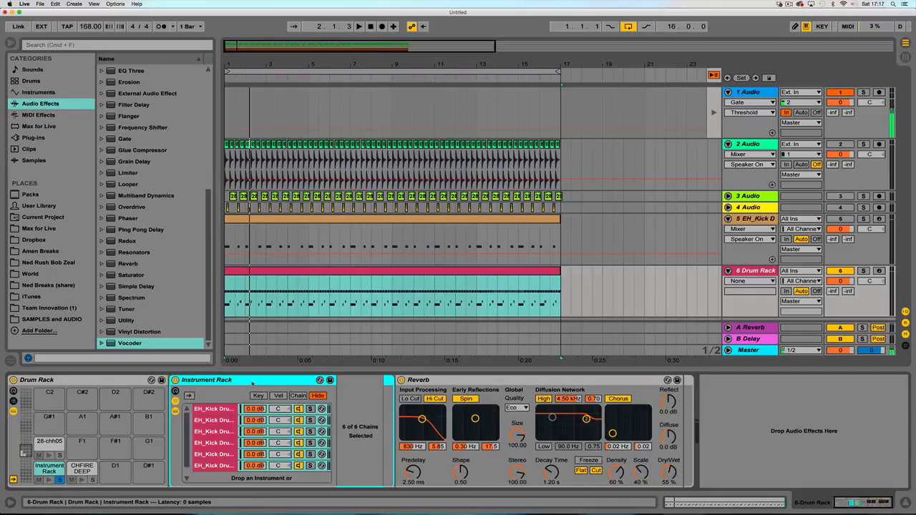
left_click(750, 145)
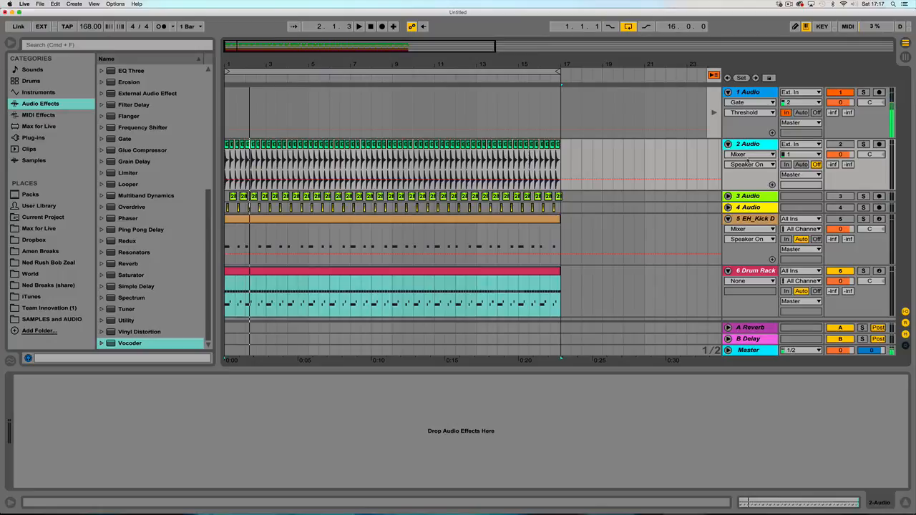
left_click(755, 271)
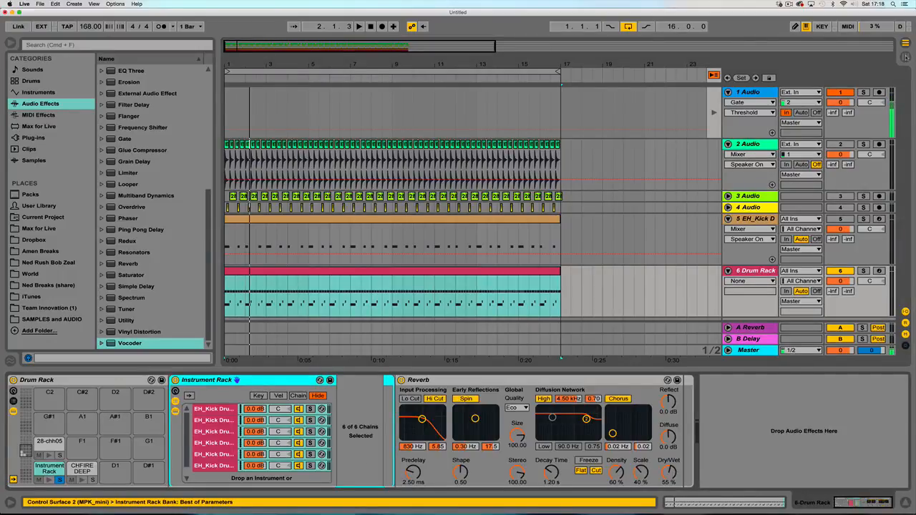
In Session View with the browser hidden, unfold the Drum Rack and its nested Instrument Rack into individual mixer channels.
key("Tab")
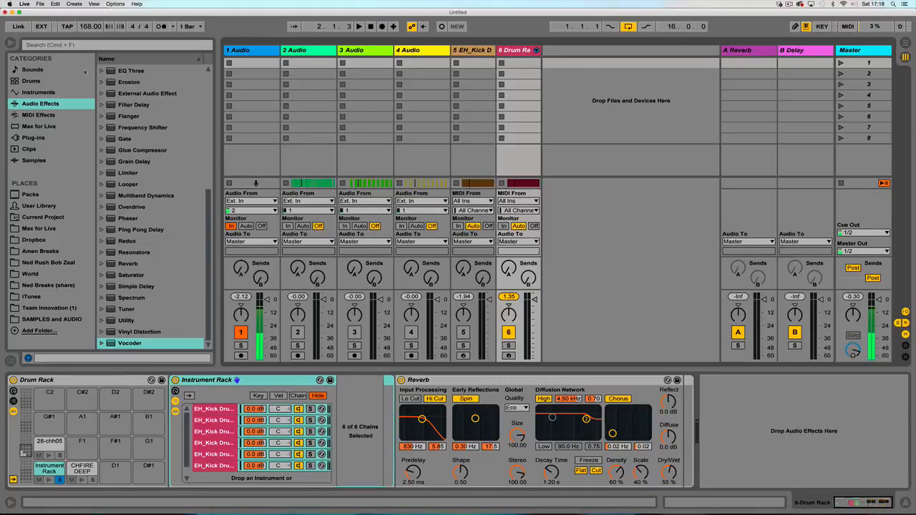
key("super+alt+b")
left_click(335, 50)
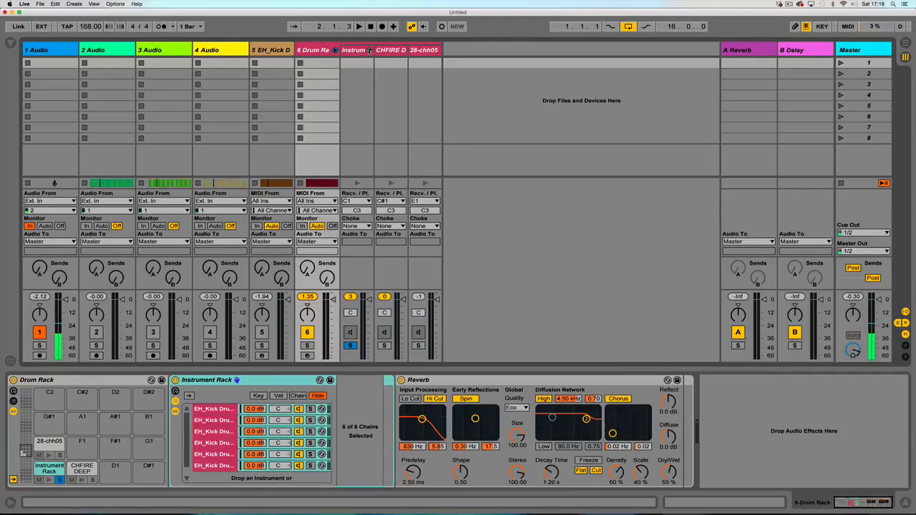
left_click(368, 50)
Go through the six EH_Kick chain channels in the mixer one by one and examine each chain's Simpler and effects.
left_click(388, 61)
left_click(422, 60)
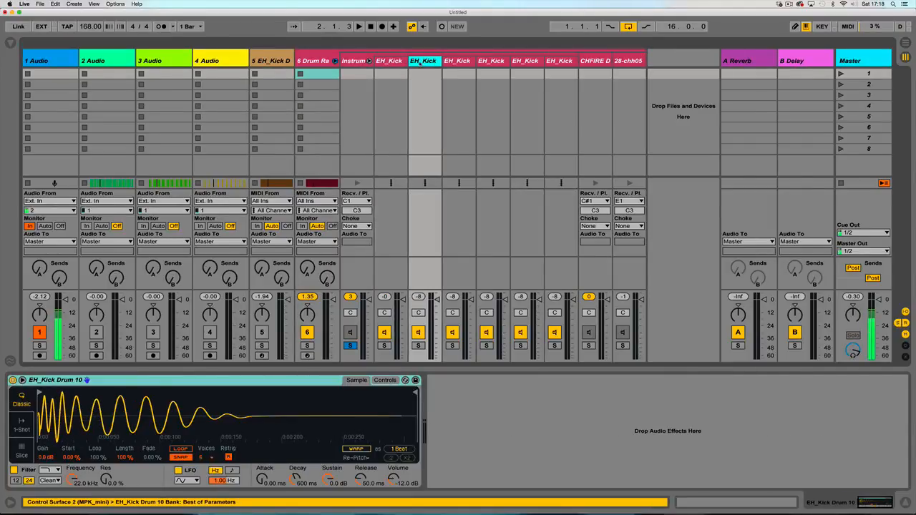
key("Right")
key("Right")
key("Right")
key("Right")
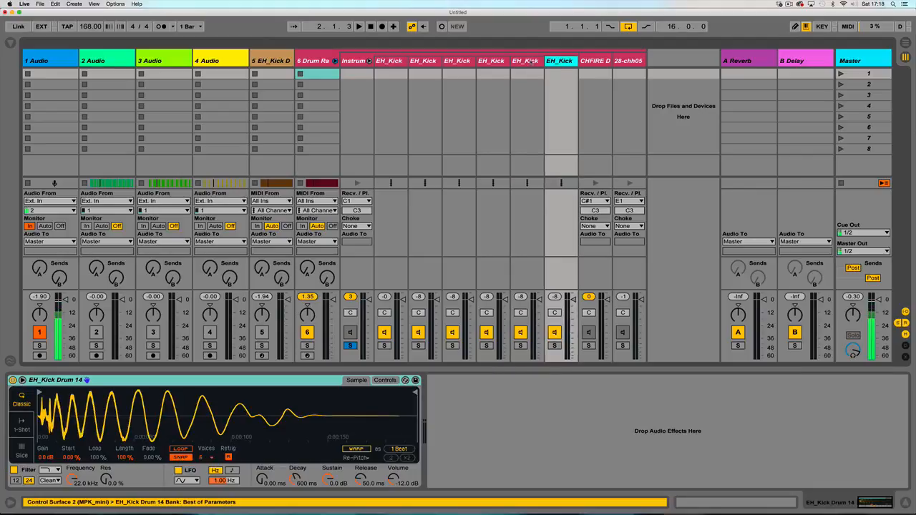
key("Left")
left_click(499, 60)
left_click(462, 62)
left_click(416, 62)
left_click(388, 62)
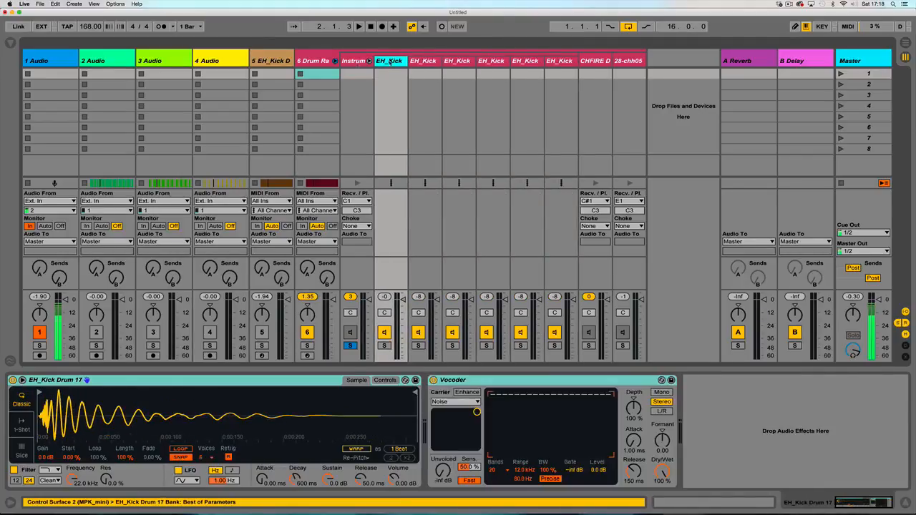
left_click(352, 63)
left_click(389, 62)
left_click(422, 61)
left_click(458, 62)
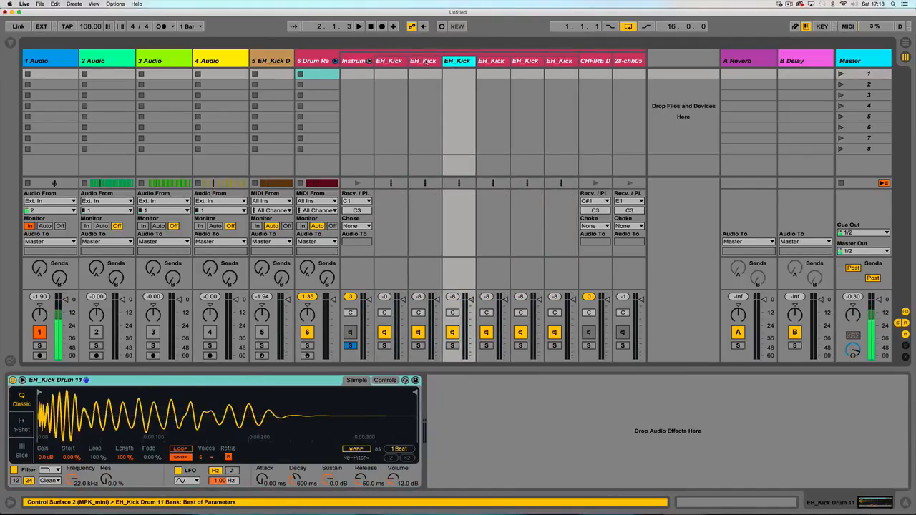
left_click(438, 63)
left_click(478, 64)
left_click(456, 63)
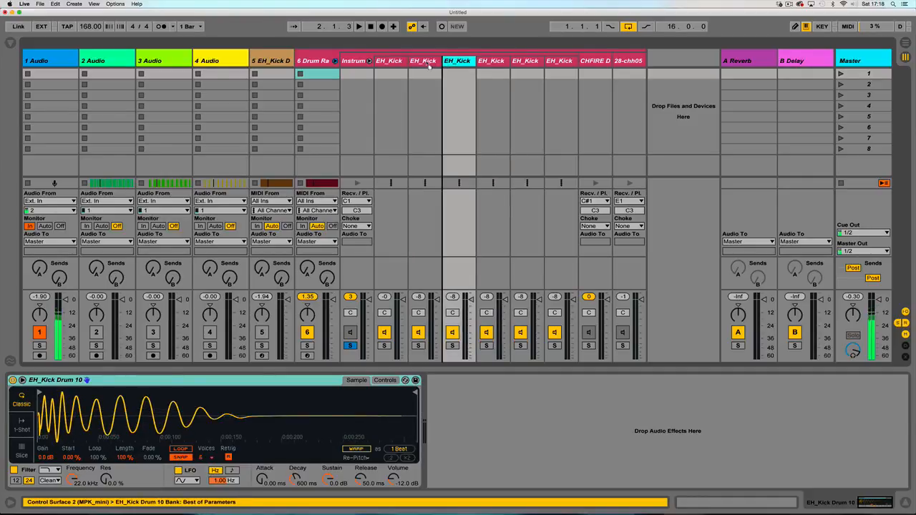
Move the EH_Kick Drum 17 channel to third place among the kick chains and check the reordered channels and the Drum Rack's devices.
left_click(388, 62)
left_click(491, 62)
left_click(526, 61)
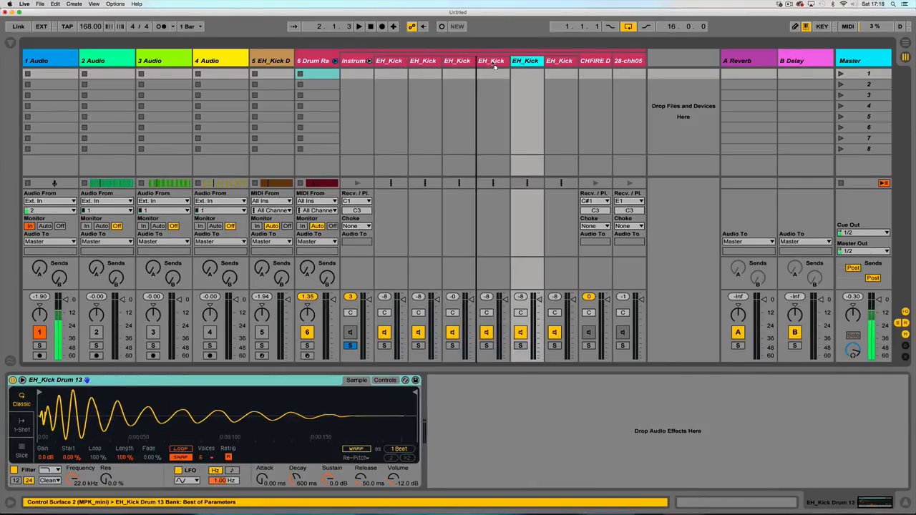
left_click(458, 62)
left_click(491, 62)
left_click(525, 62)
left_click(559, 61)
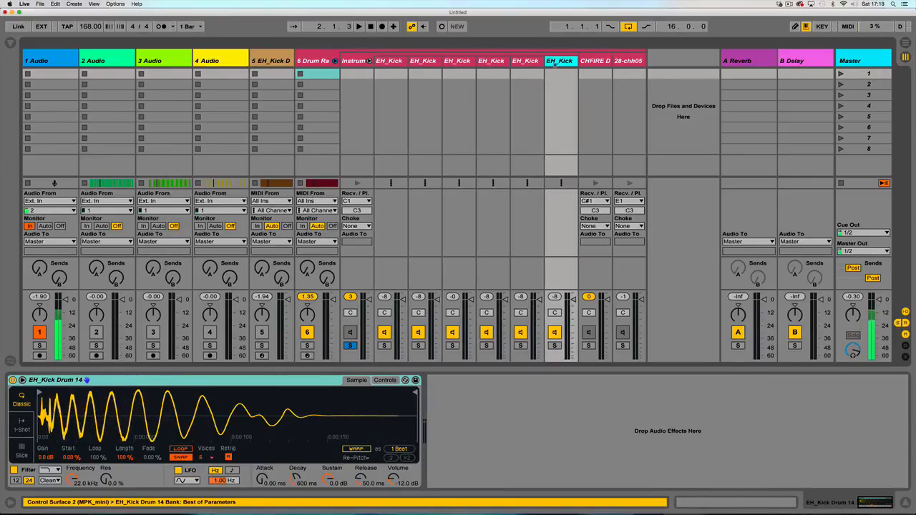
left_click(527, 61)
left_click(465, 62)
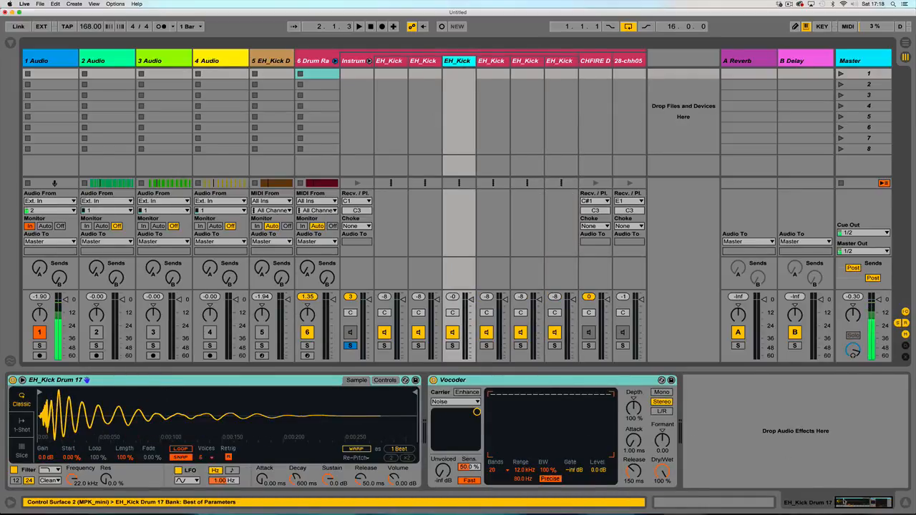
left_click_drag(841, 503, 807, 503)
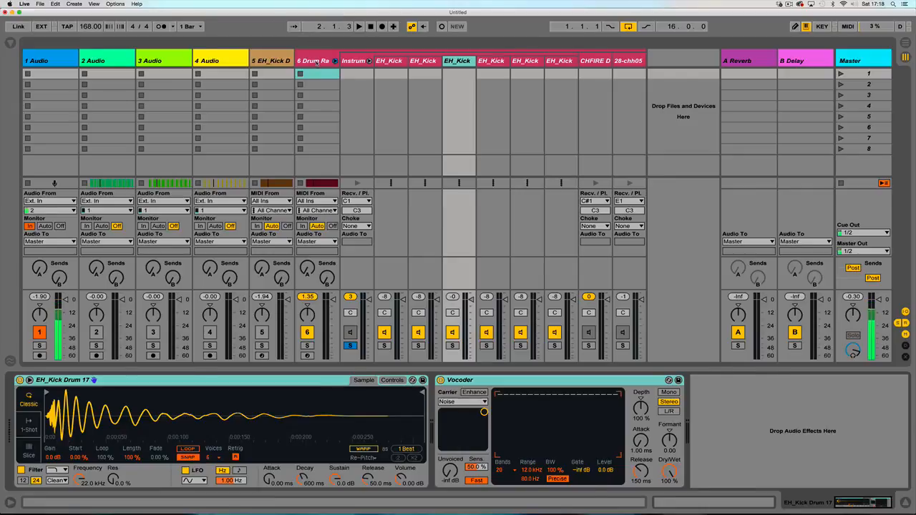
left_click(317, 63)
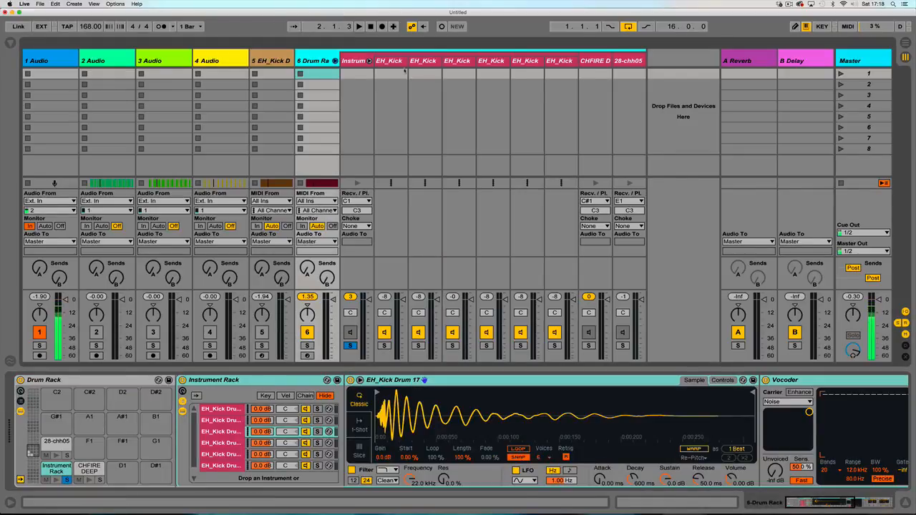
Move the EH_Kick Drum 17 channel back to first place among the kick chains and delete its Vocoder.
left_click(392, 62)
left_click(423, 62)
left_click(458, 61)
left_click(391, 62)
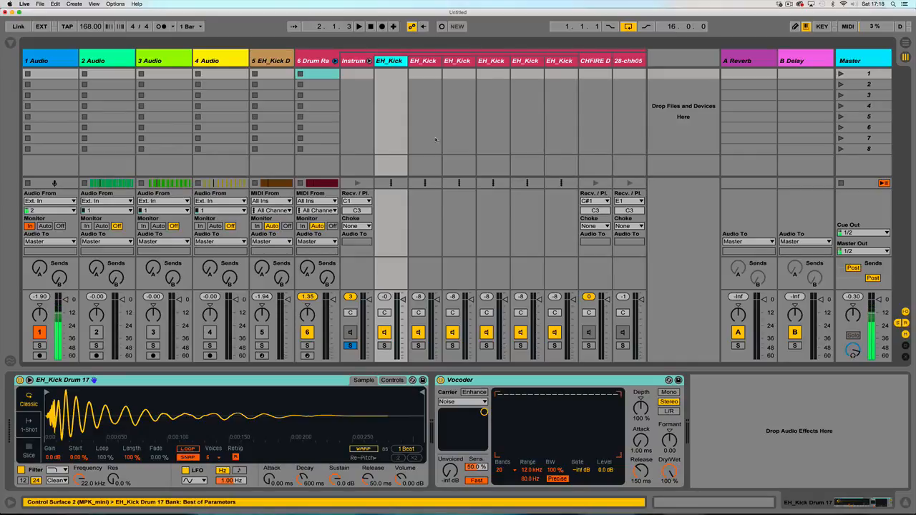
key("Delete")
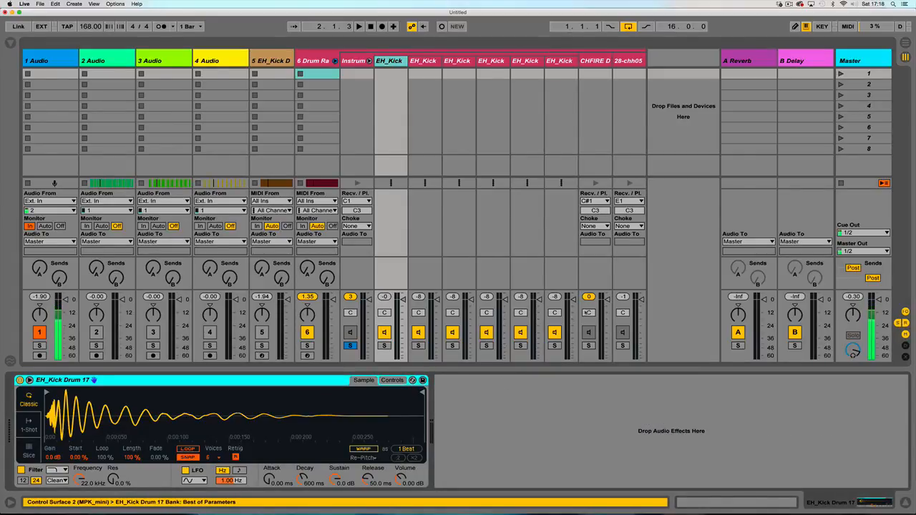
Show the Drum Rack's macro controls, chain list, input/output settings and return chains on the 6 Drum Rack track.
left_click(313, 61)
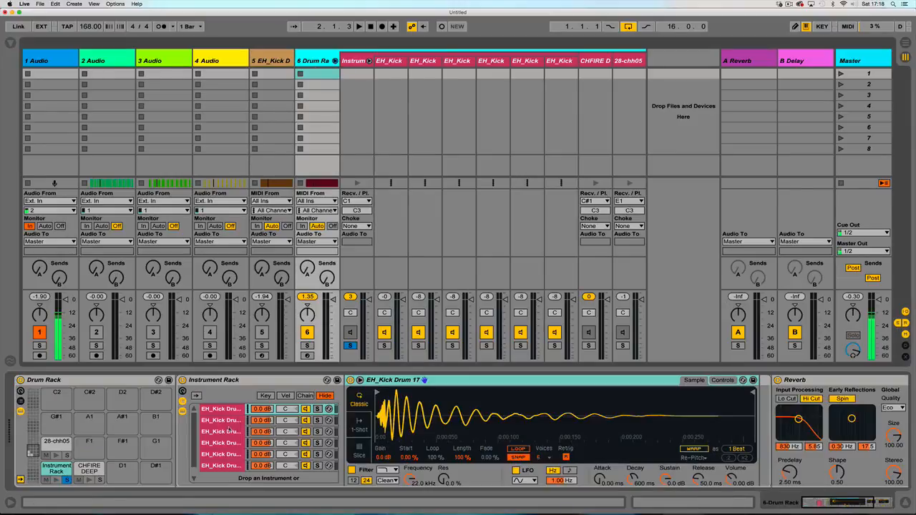
left_click(20, 401)
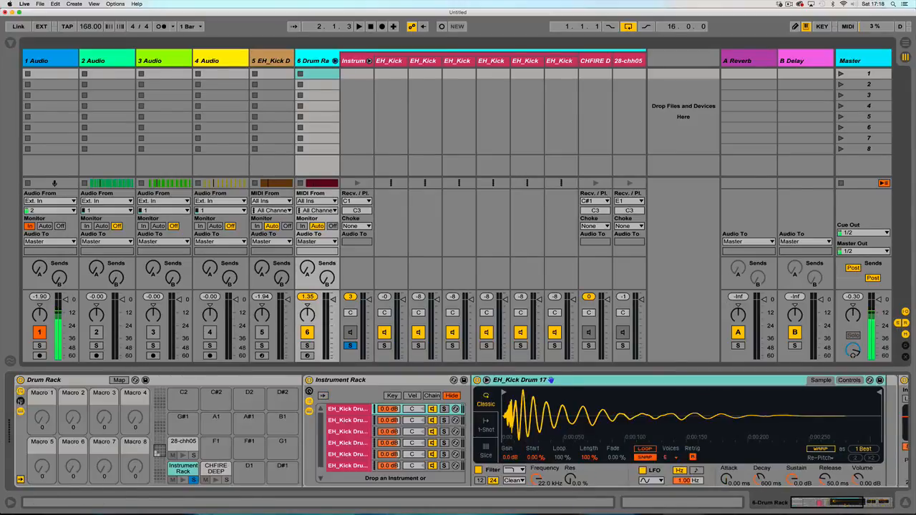
left_click(20, 400)
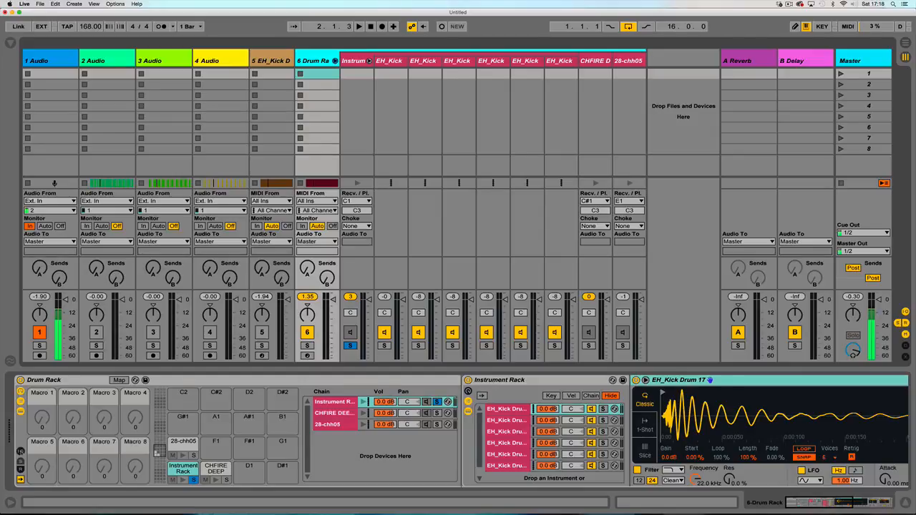
left_click(20, 451)
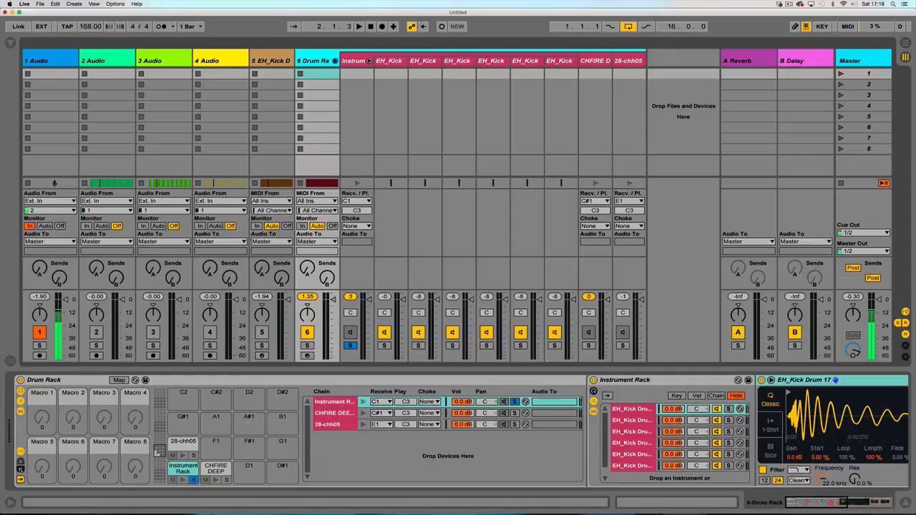
left_click(20, 464)
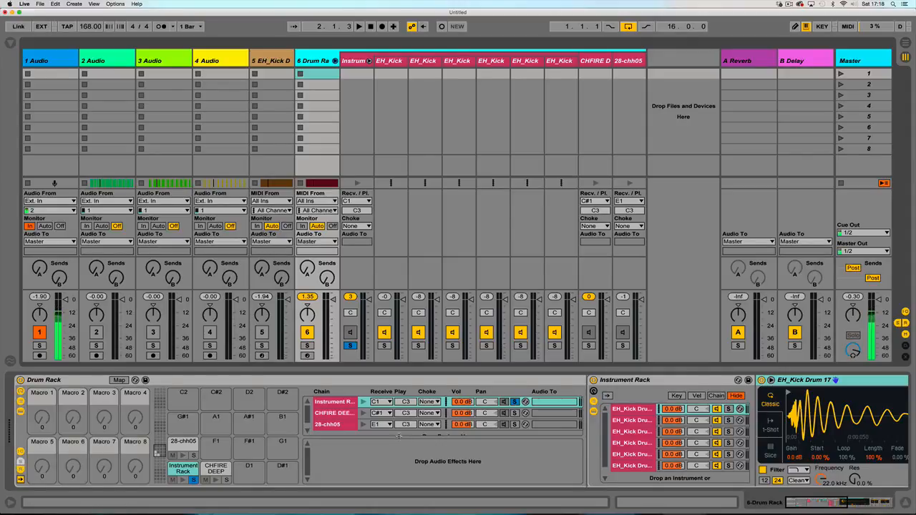
mouse_move(398, 438)
left_mouse_down()
mouse_move(395, 455)
mouse_move(413, 438)
left_mouse_up()
Create a return chain in the Drum Rack, route its audio to A-Reverb and inspect the Reverb on that return track.
right_click(401, 464)
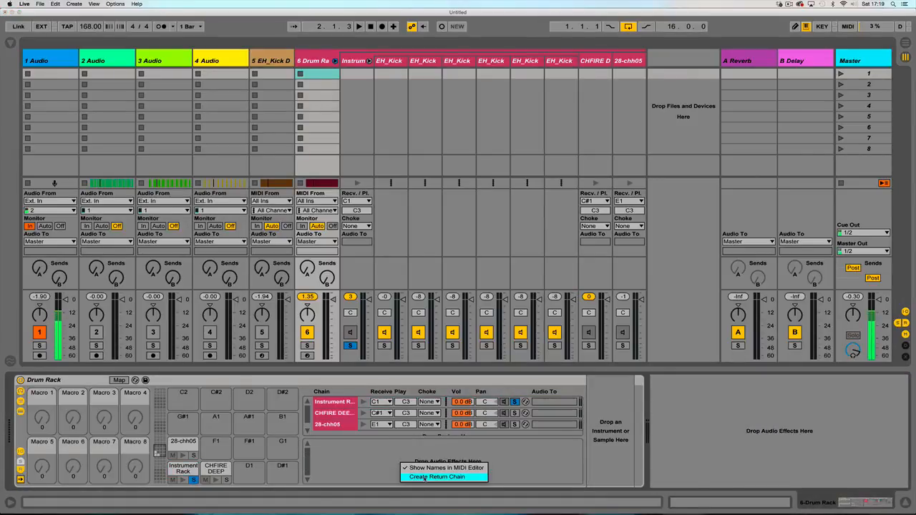
left_click(424, 477)
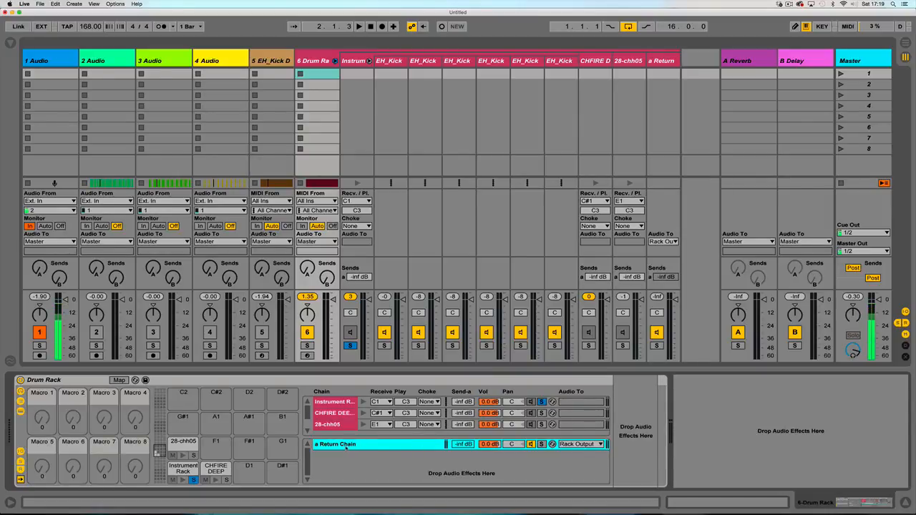
left_click(580, 445)
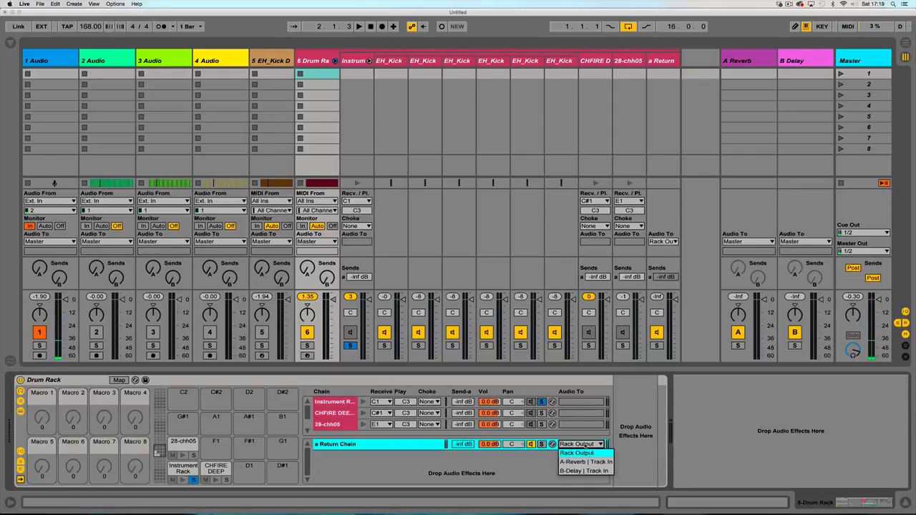
left_click(583, 462)
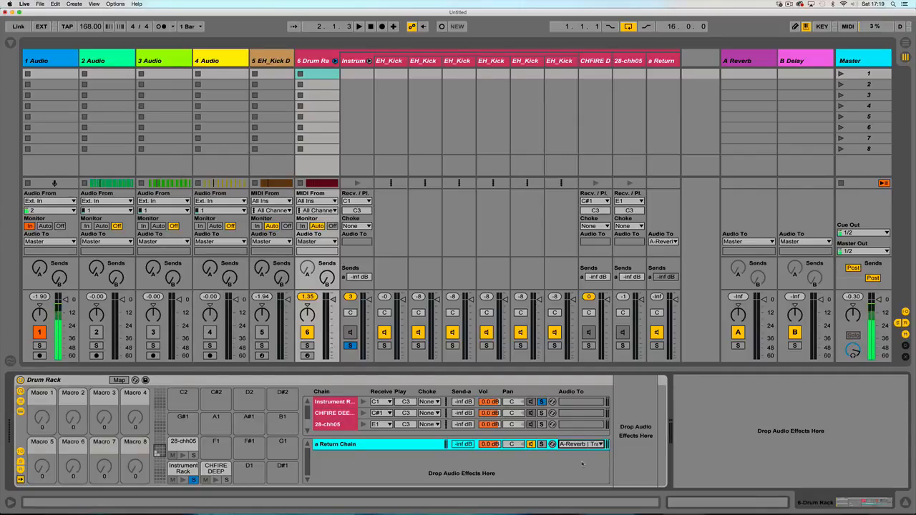
left_click(747, 60)
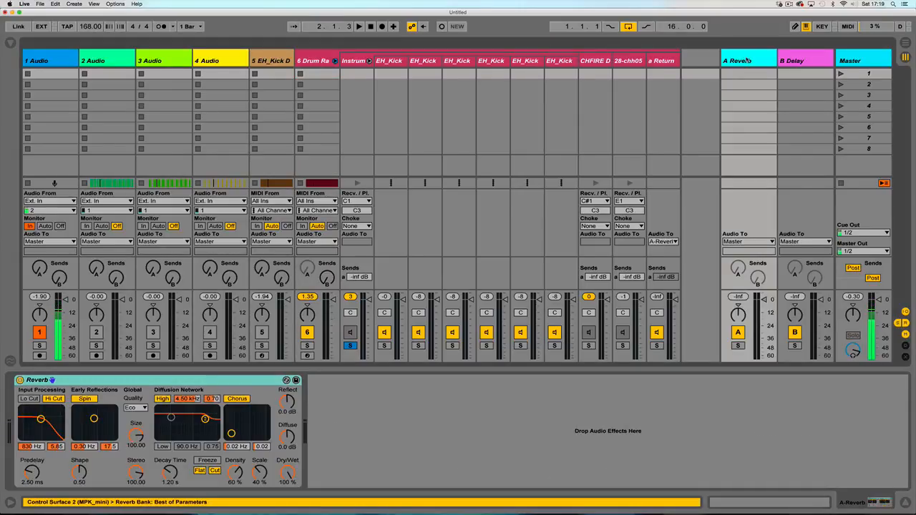
left_click(131, 382)
left_click(306, 63)
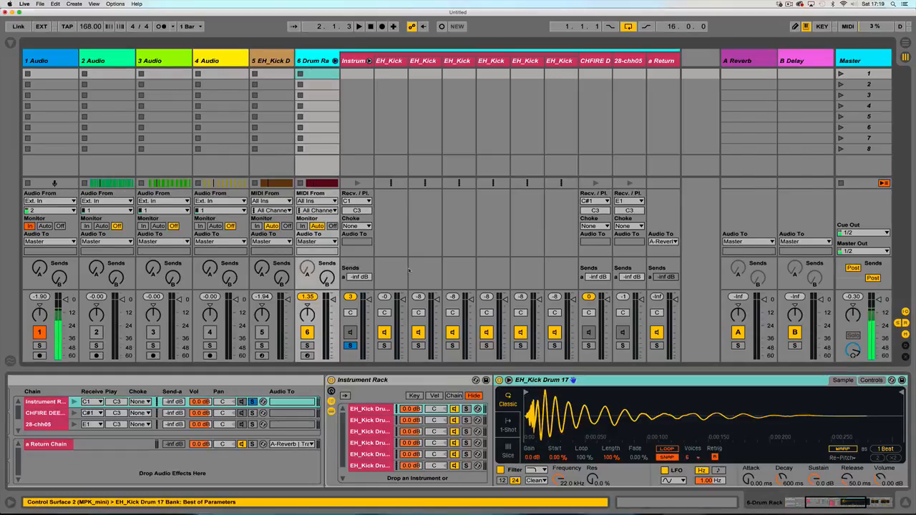
Reroute the Drum Rack's return chain to B-Delay and inspect the Delay on that return track.
left_click(287, 444)
left_click(282, 476)
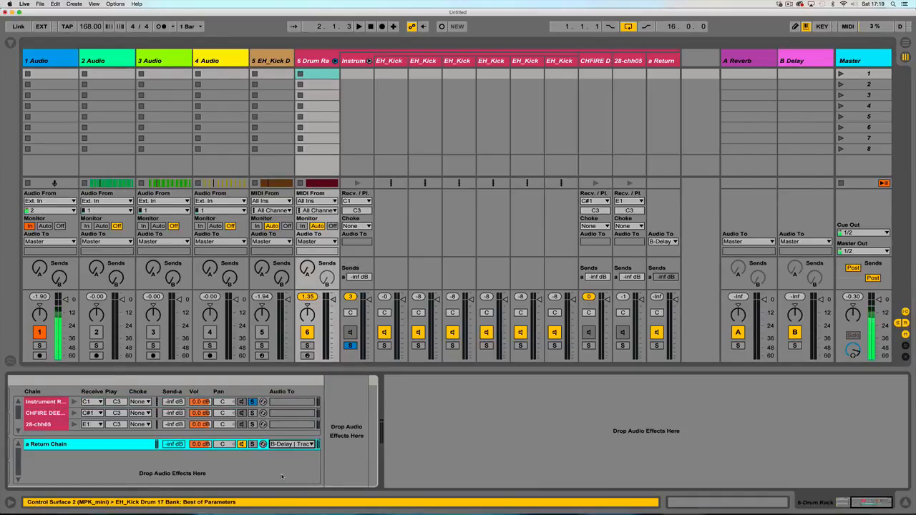
left_click(800, 64)
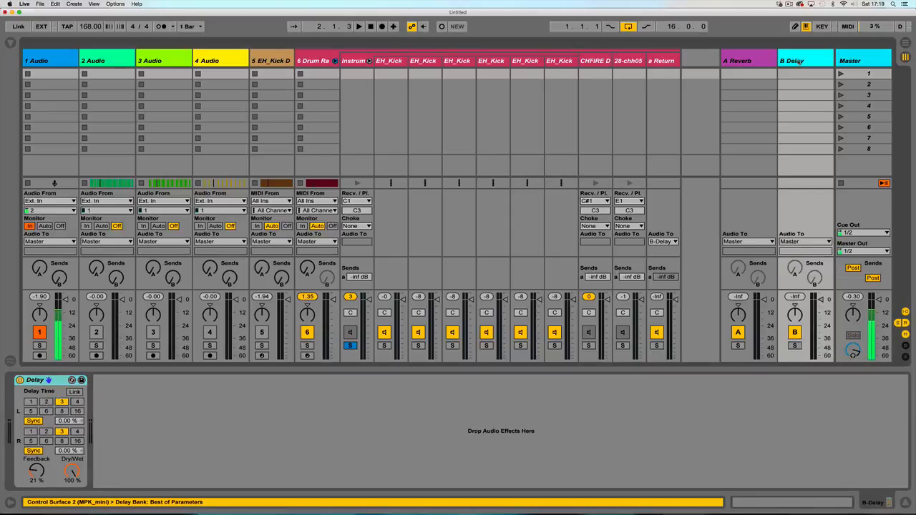
left_click(311, 62)
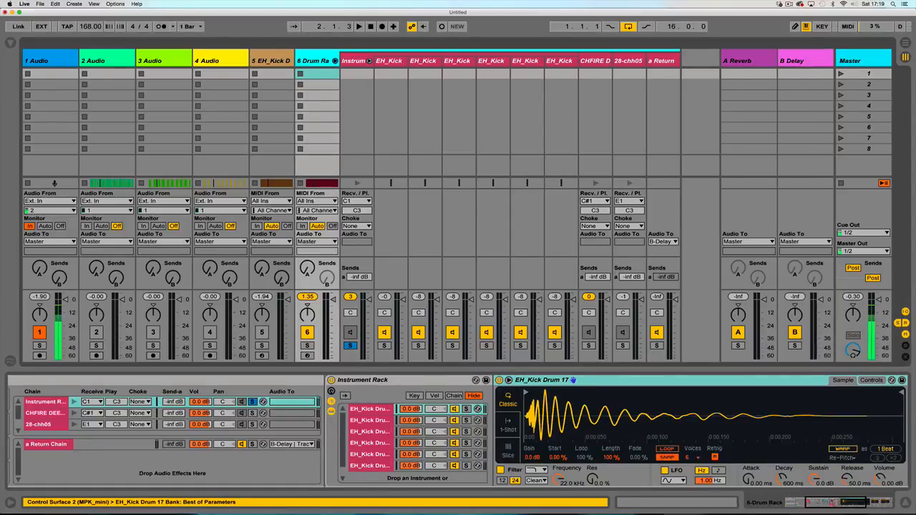
left_click_drag(832, 504, 807, 507)
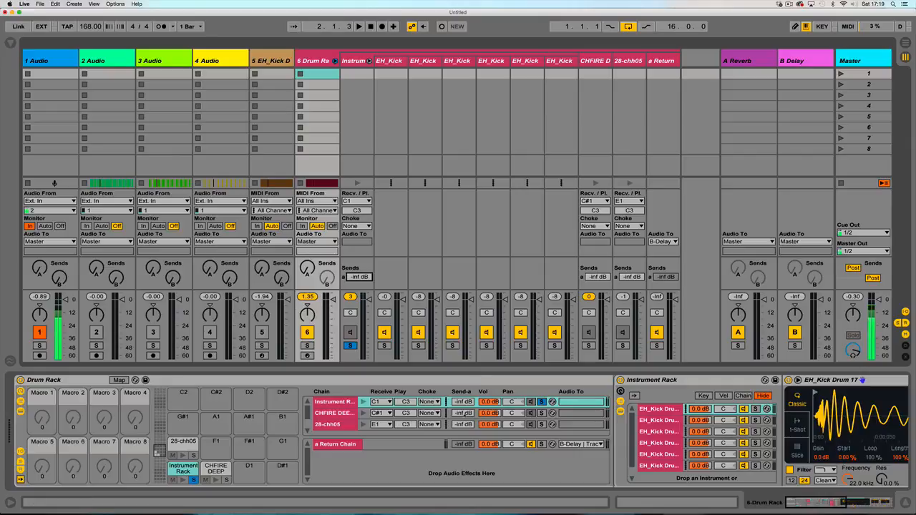
Try return sends of 0.0 dB on the 28-chh05 chain and -5.0 dB on CHFIRE DEEP, and raise 1 Audio's reverb send.
left_click(463, 414)
left_click(466, 425)
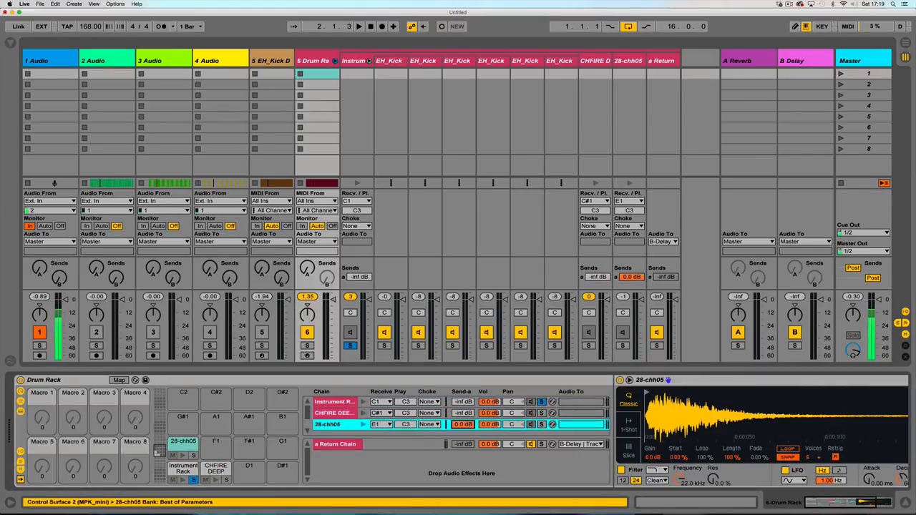
left_click_drag(463, 414, 463, 405)
left_click(334, 401)
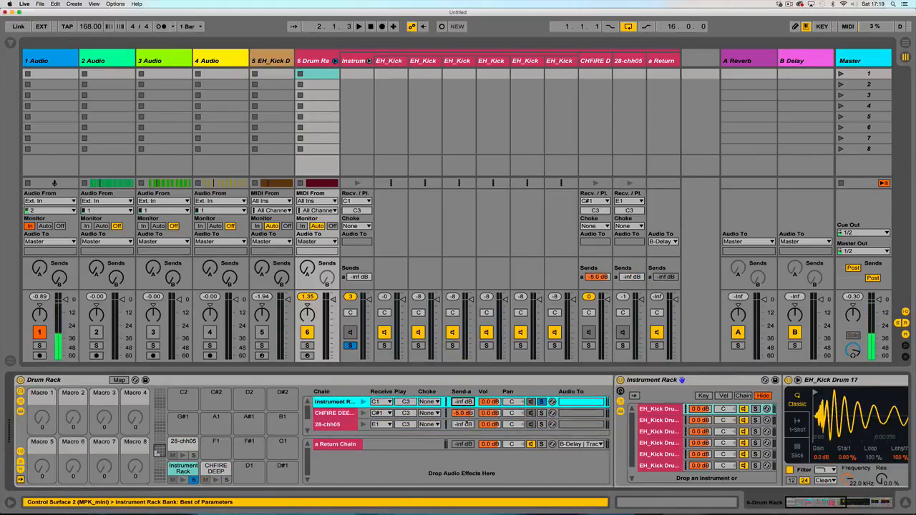
left_click(796, 61)
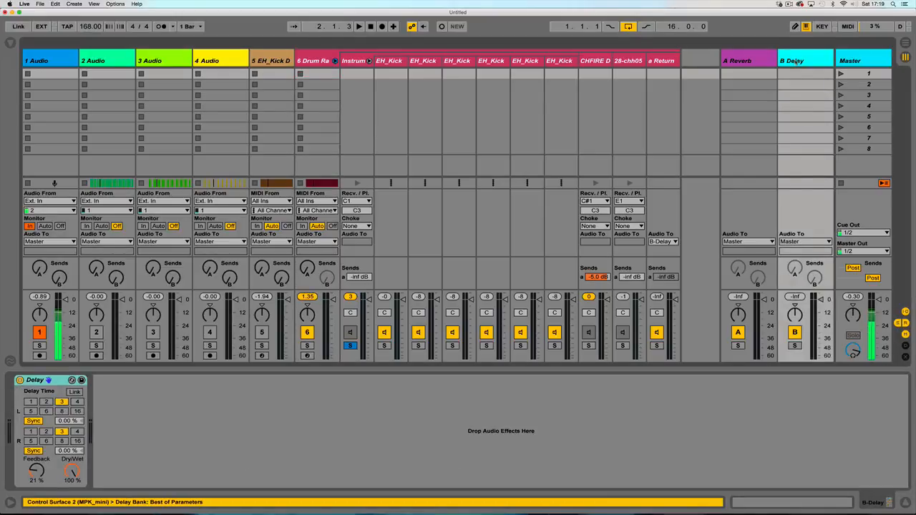
left_click_drag(42, 272, 41, 229)
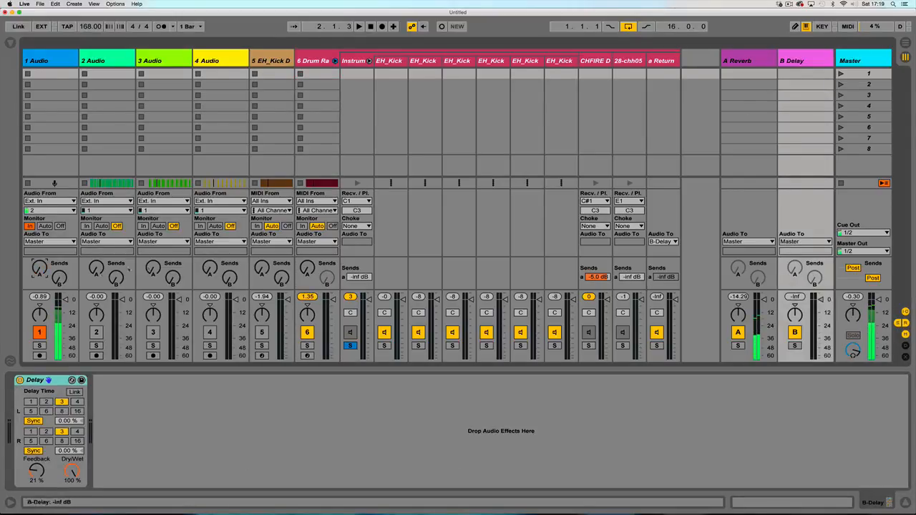
While playing the beat, set the Instrument Rack chain's return send to 0.0 dB and lower the B Delay volume to about -5.3 dB.
key("space")
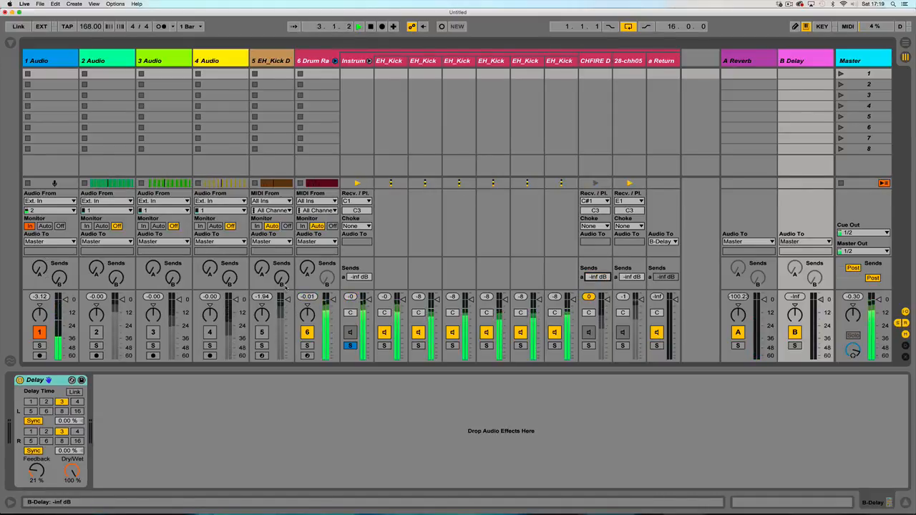
left_click(317, 73)
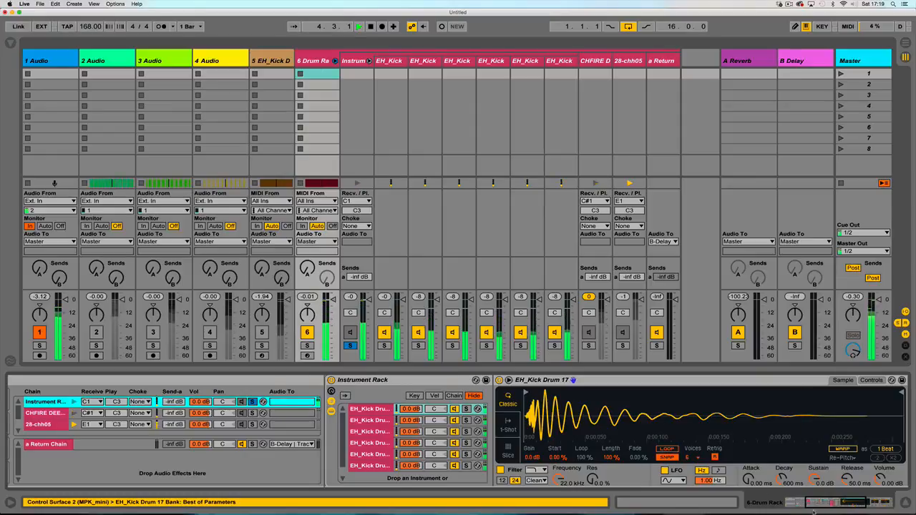
scroll(692, 427, "right", 5)
left_click(662, 382)
scroll(662, 381, "left", 5)
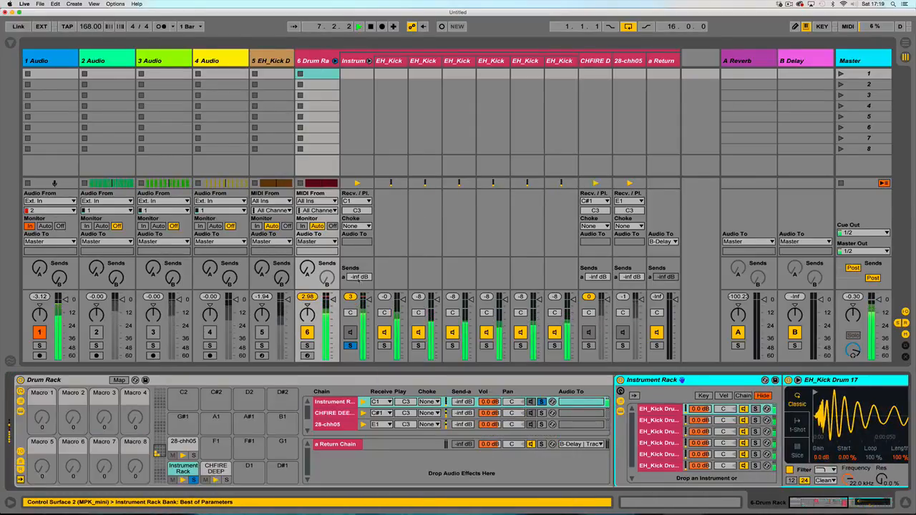
left_click_drag(354, 276, 354, 179)
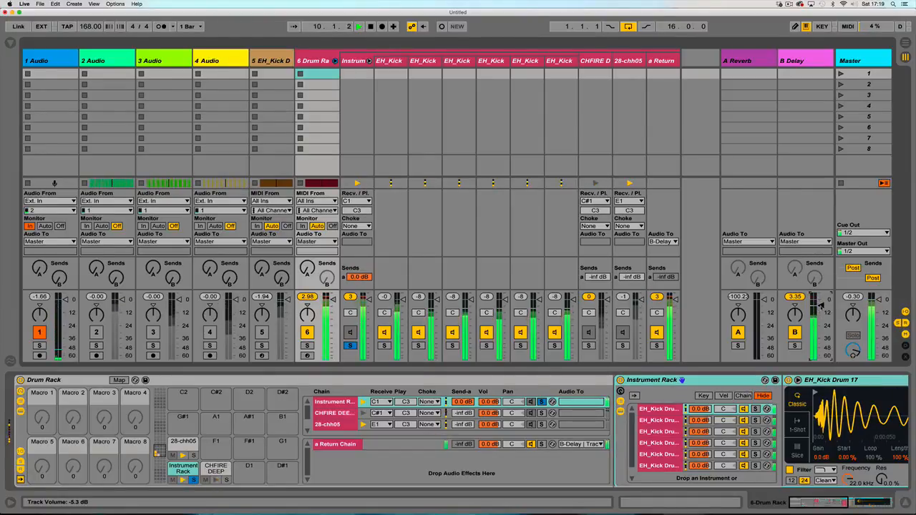
key("space")
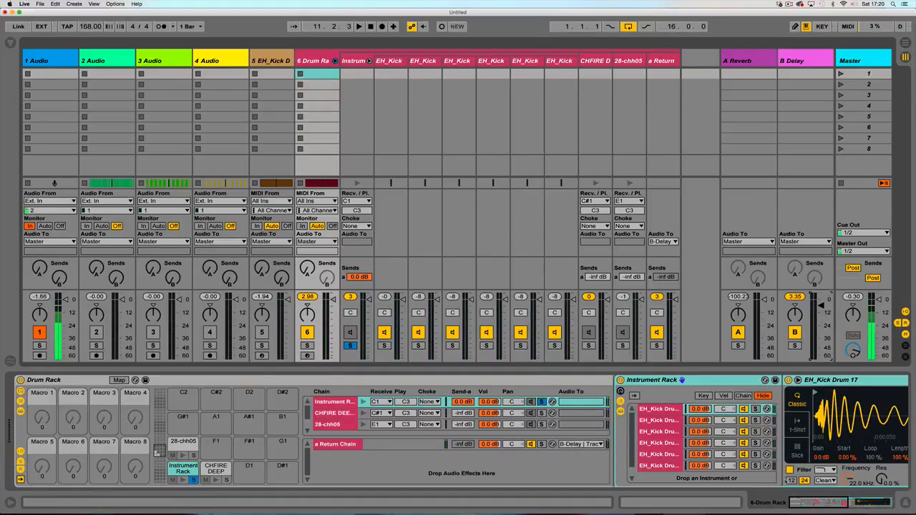
Select the Drum Rack's Instrument Rack pad and its nested Instrument Rack device to examine how the kick layers are organized.
mouse_move(803, 503)
left_mouse_down()
mouse_move(823, 503)
mouse_move(801, 503)
left_mouse_up()
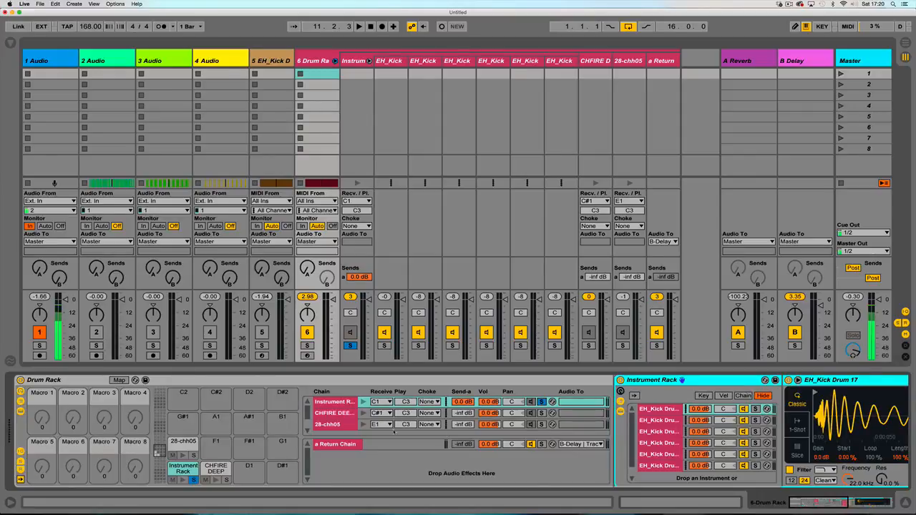
left_click(192, 470)
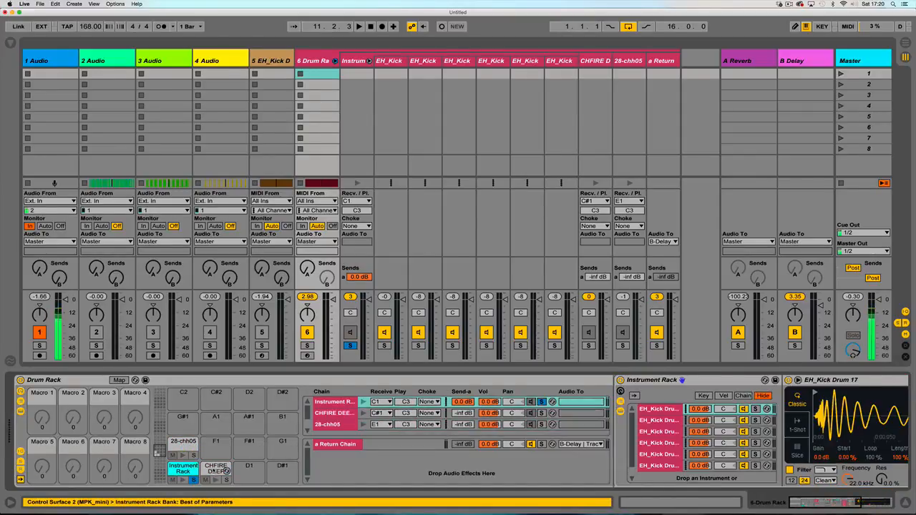
left_click_drag(183, 469, 180, 443)
left_click(179, 466)
left_click(180, 469)
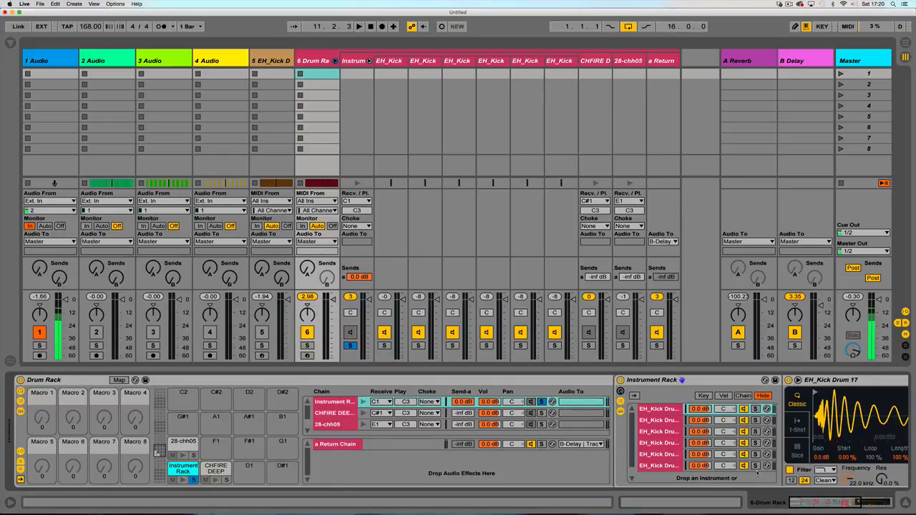
left_click(676, 385)
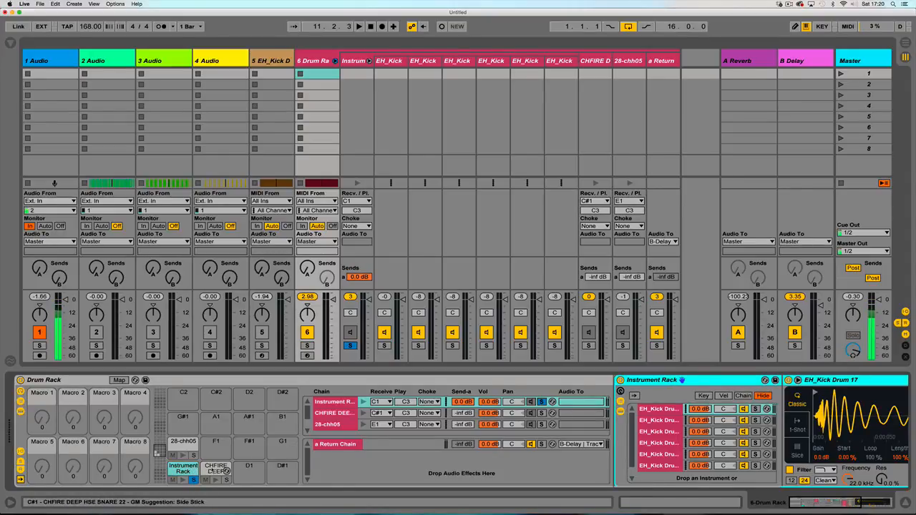
Delete the CHFIRE DEEP and 28-chh05 pads from the Drum Rack and select the Instrument Rack pad.
left_click(213, 469)
key("Delete")
left_click(182, 443)
key("Delete")
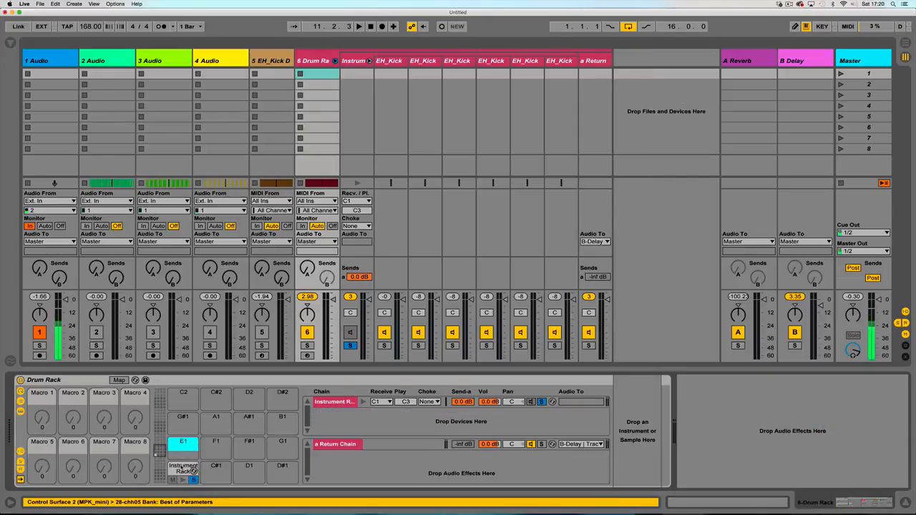
left_click(183, 469)
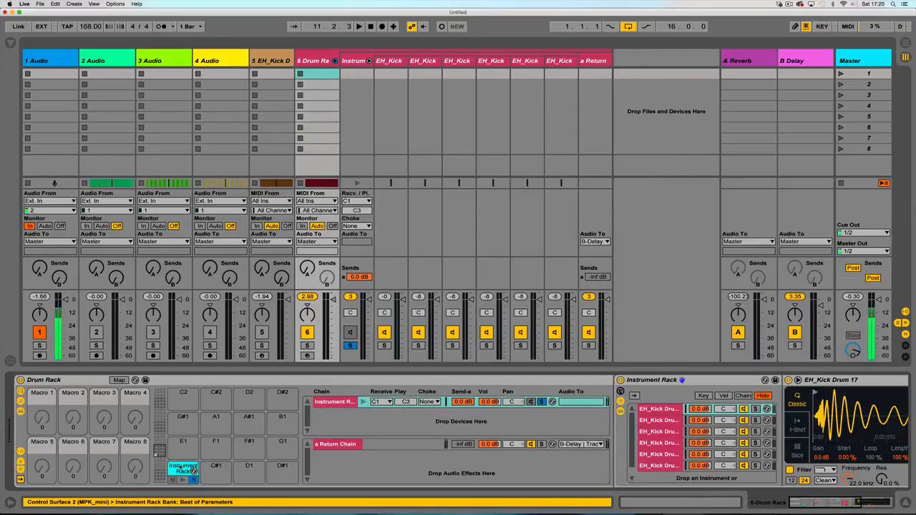
Set EH_Kick Drum 17's Sustain to -inf dB, copy that value to its five siblings and briefly play the beat.
left_click_drag(819, 505, 852, 509)
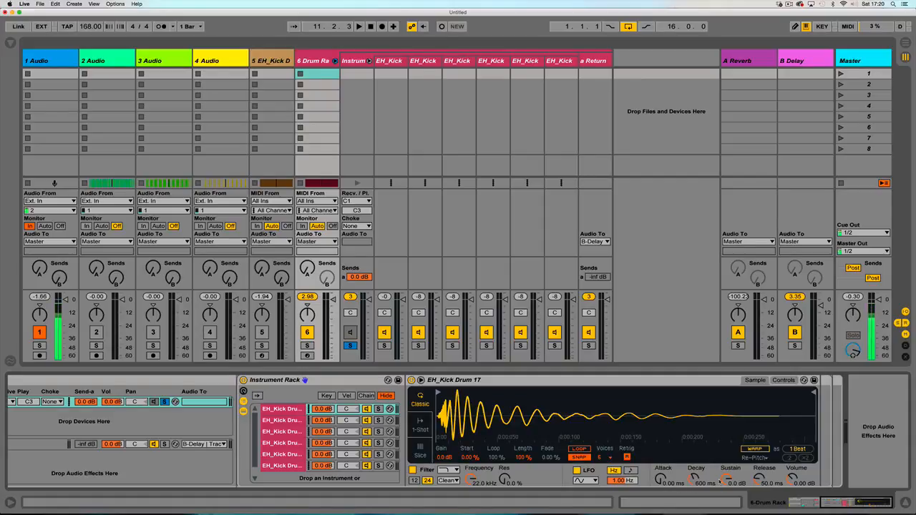
left_click_drag(723, 475, 723, 511)
right_click(723, 474)
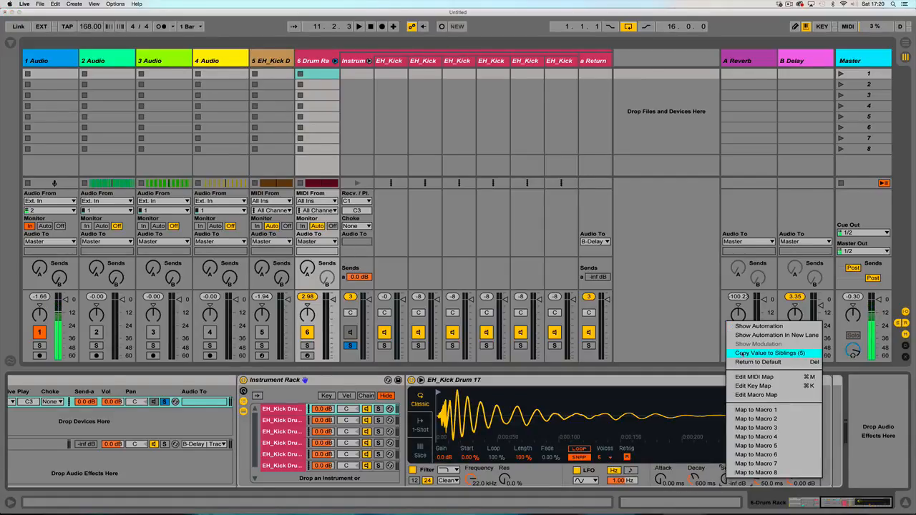
left_click(752, 352)
key("space")
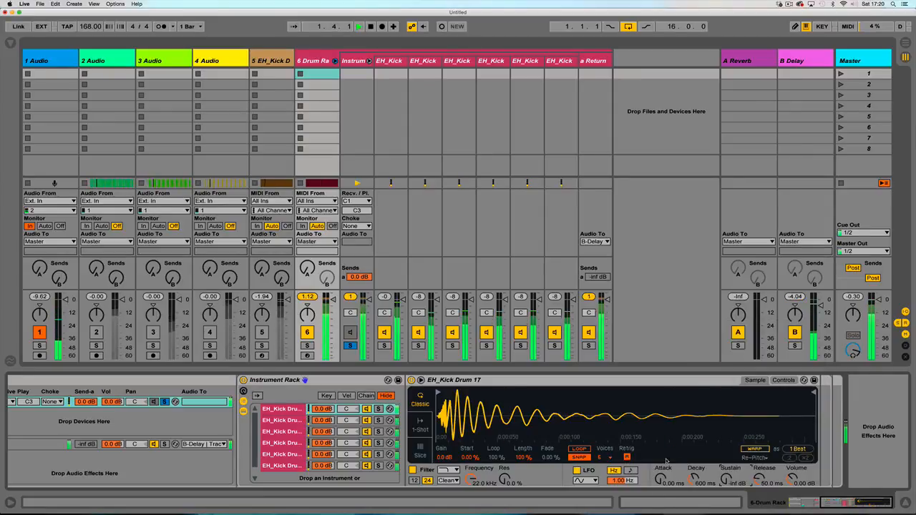
key("space")
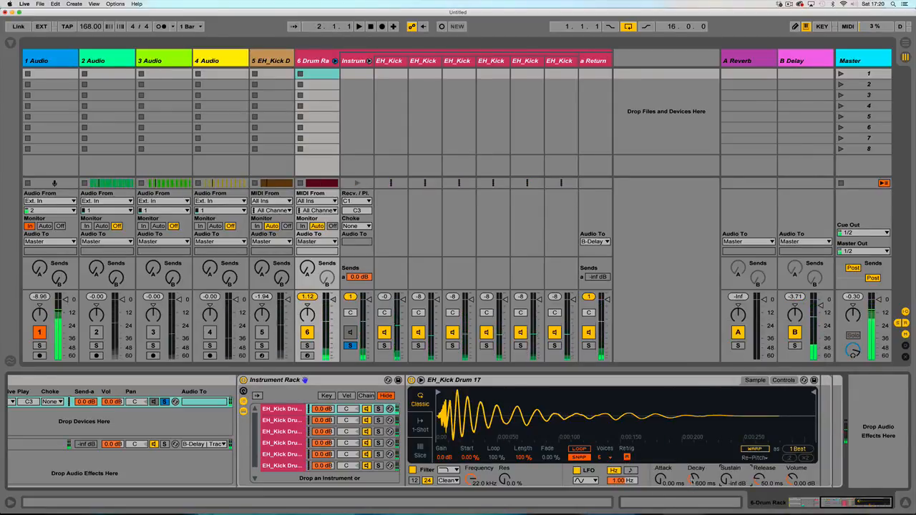
Shorten EH_Kick Drum 17's Decay to 13.7 ms, copy the value to its five siblings and start playback.
left_click_drag(695, 478, 695, 505)
right_click(695, 477)
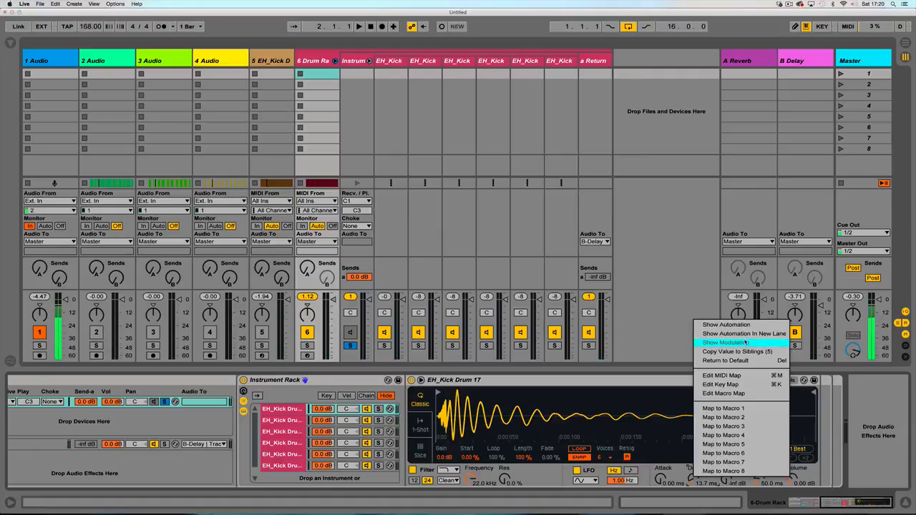
left_click(752, 352)
key("space")
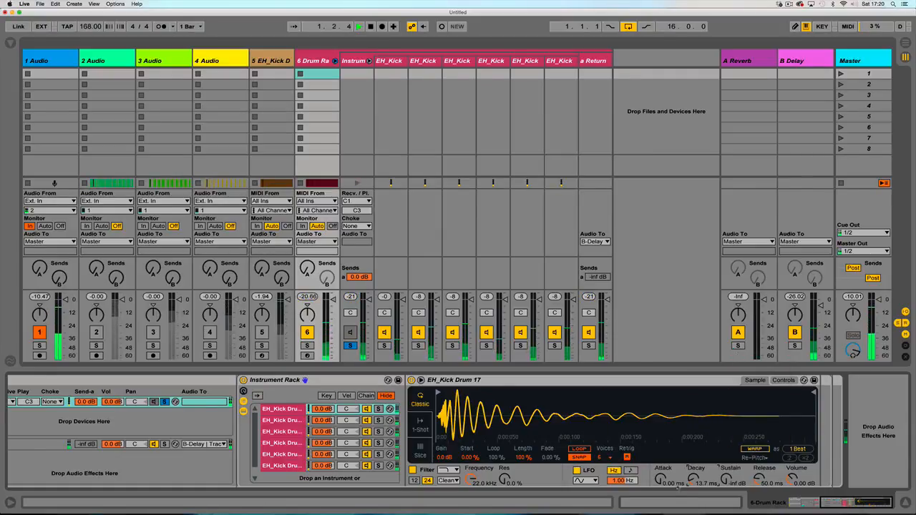
Raise EH_Kick Drum 17's Decay to 410 ms during playback and select the EH_Kick Drum 11 chain.
left_click_drag(695, 478, 695, 458)
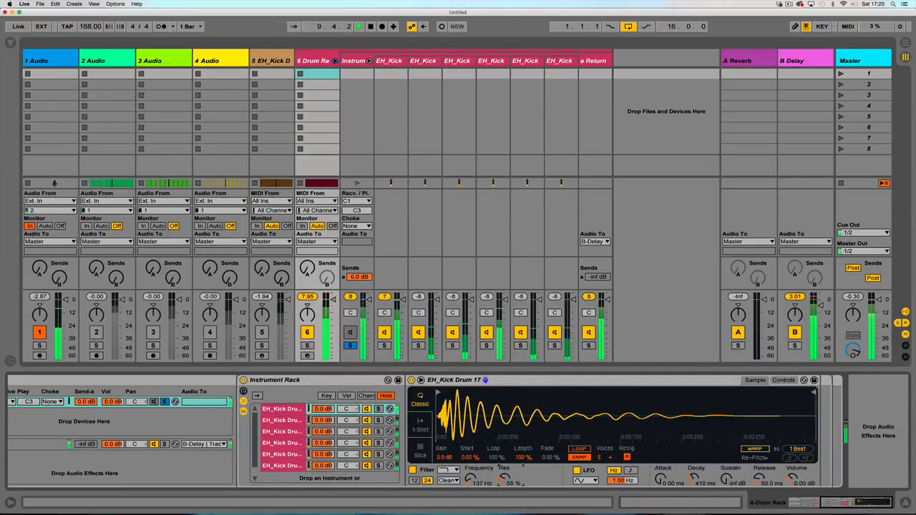
left_click(296, 421)
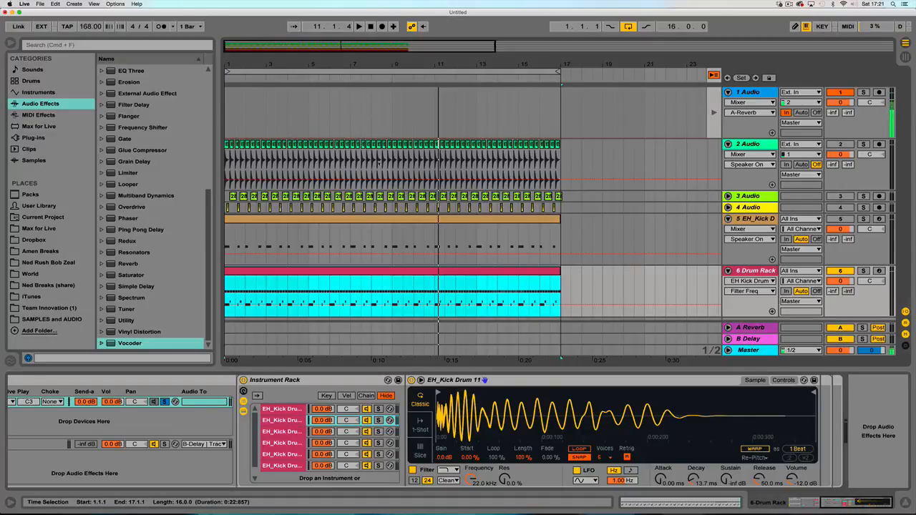
In the Arrangement, select the audio clips from 1.1.1 to 17.1.1, and the EH_Kick D MIDI clip, to compare the approaches.
left_click_drag(394, 64, 311, 43)
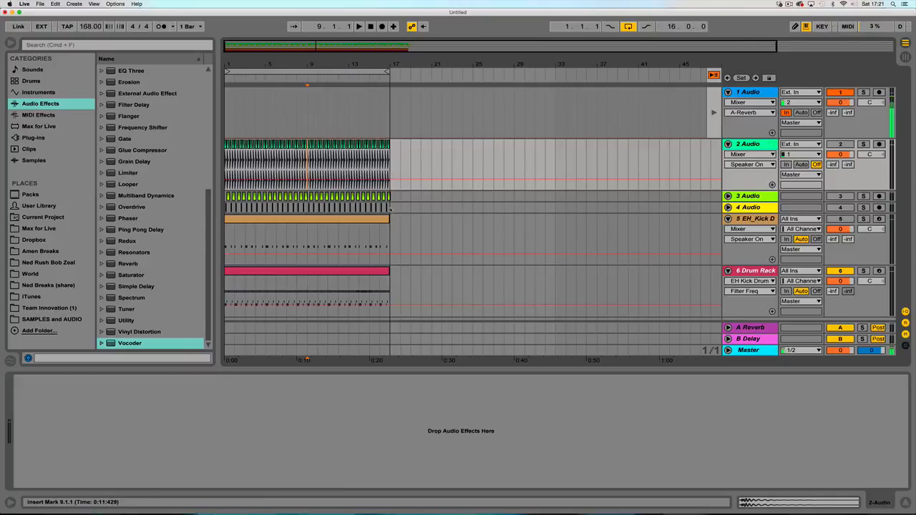
left_click_drag(327, 207, 390, 208)
key("super+a")
key("z")
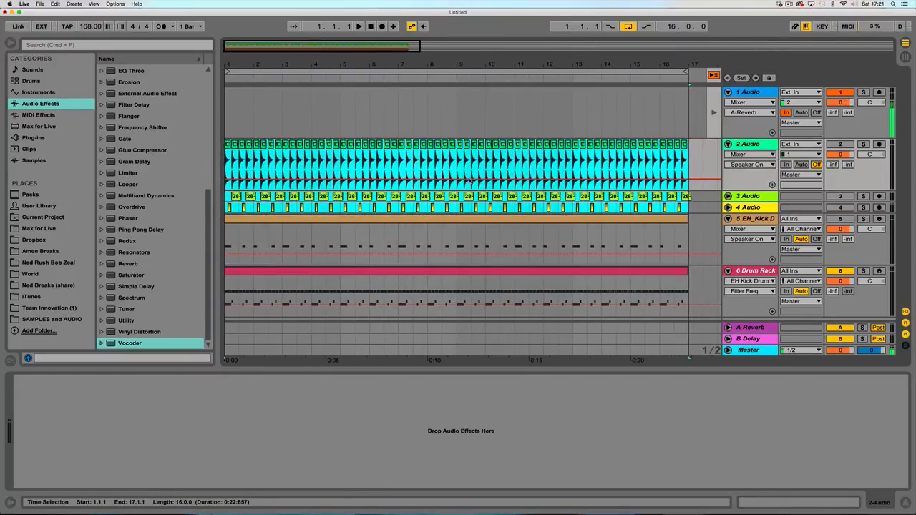
left_click(531, 222)
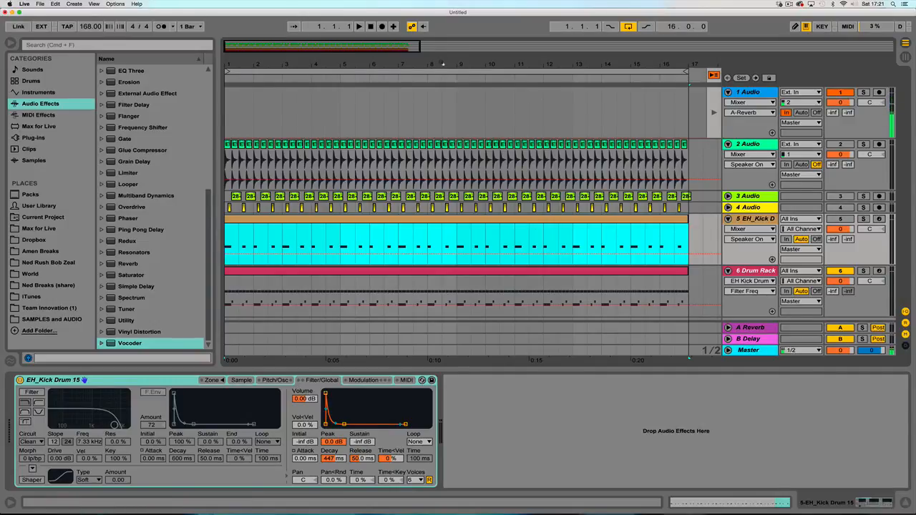
left_click_drag(443, 64, 443, 44)
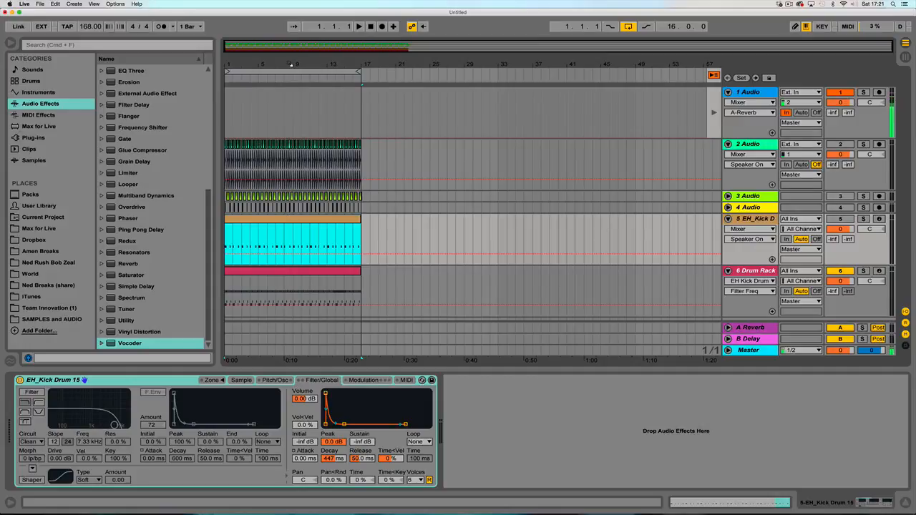
Select the 16 bars of kick clips on 2 Audio, and the empty range from 33.1.1 to 65.1.1, to examine their lengths.
left_click(226, 165)
left_click(360, 164)
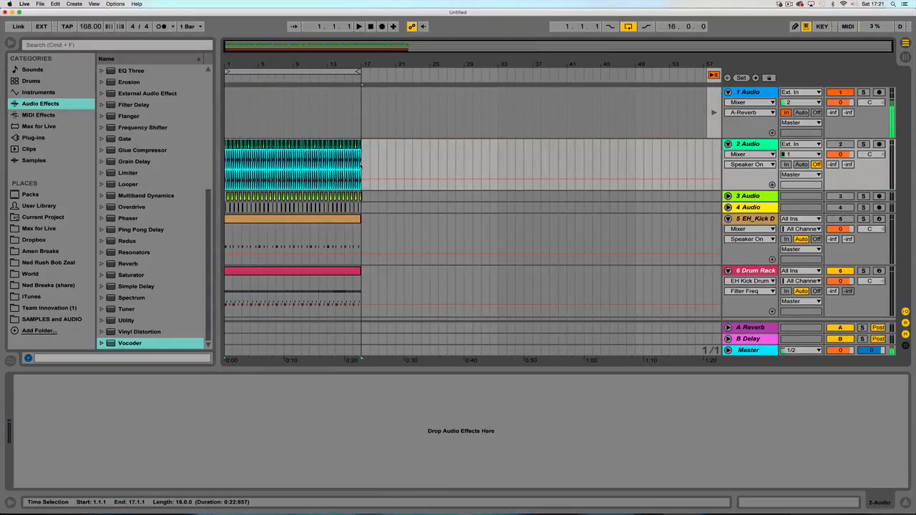
left_click_drag(361, 166, 500, 176)
left_click(499, 165)
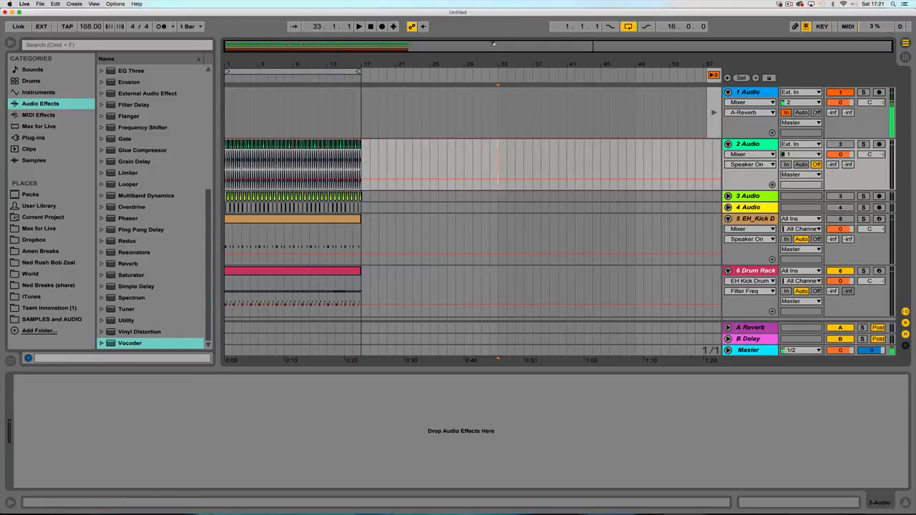
left_click_drag(498, 166, 685, 168)
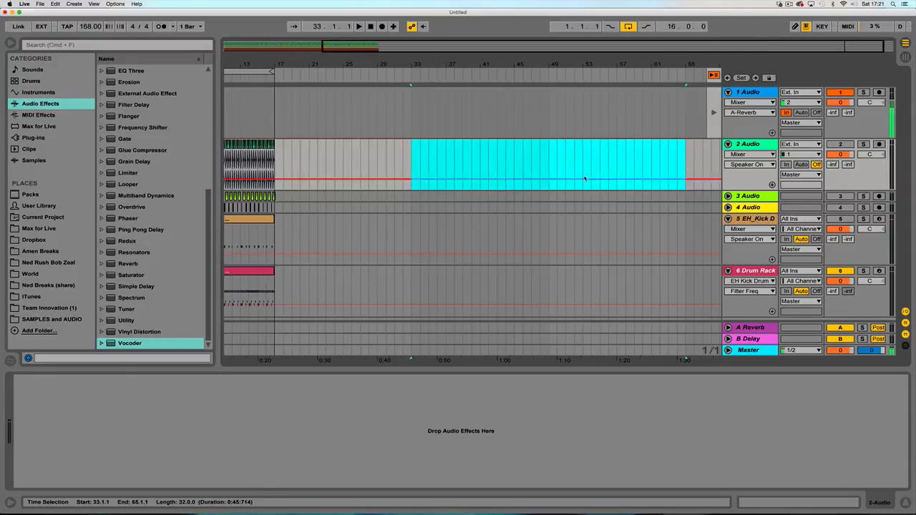
left_click_drag(461, 61, 495, 49)
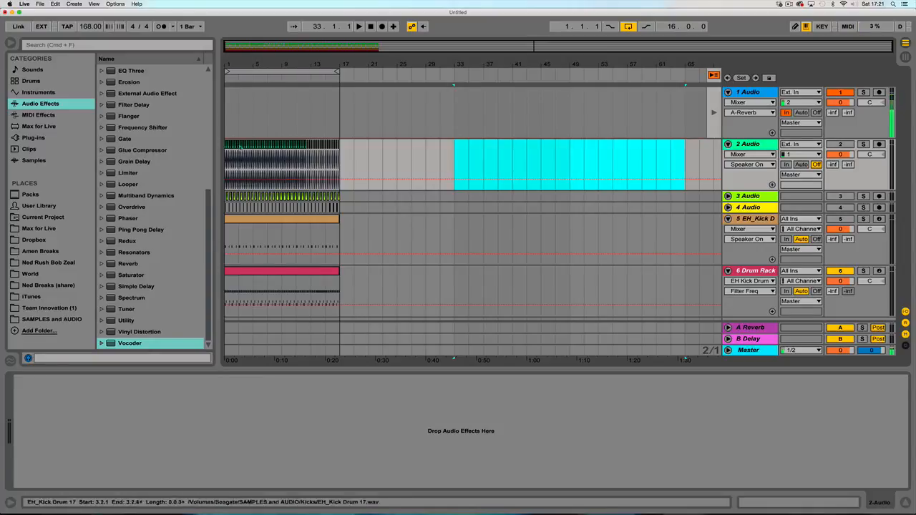
Repeatedly duplicate the one-beat kick clip on 2 Audio from 17.1.1 into bar 23.
left_click_drag(334, 65, 375, 151)
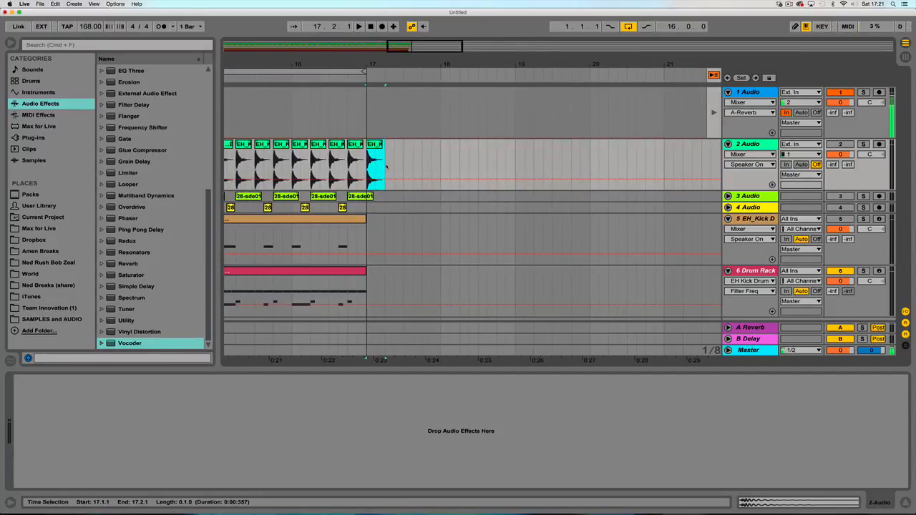
key("super+d")
key("super+d")
key("super+d")
key("super+d")
key("super+d")
key("super+d")
key("super+d")
key("super+d")
key("super+d")
key("super+d")
key("super+d")
key("super+d")
key("super+d")
key("super+d")
key("super+d")
key("super+d")
key("super+d")
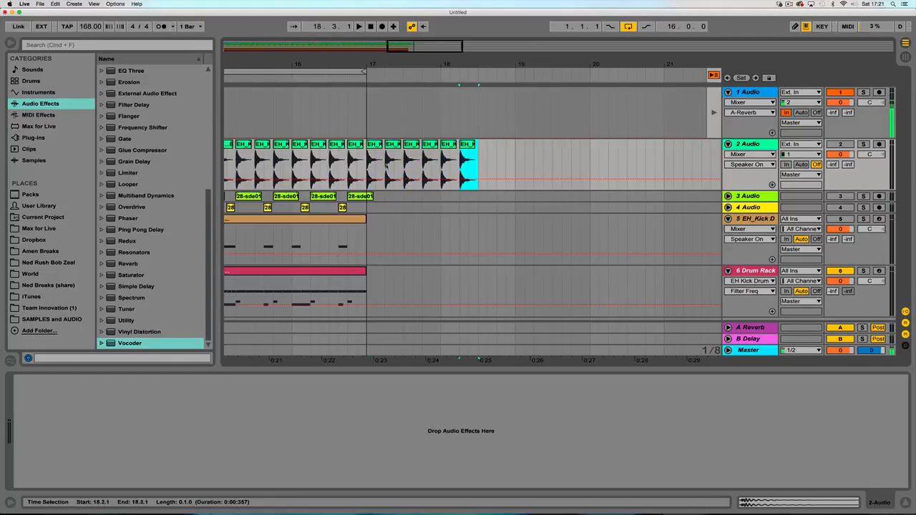
key("super+d")
key("super+d")
key("super+d")
key("super+d")
key("super+d")
key("super+d")
key("super+d")
key("super+d")
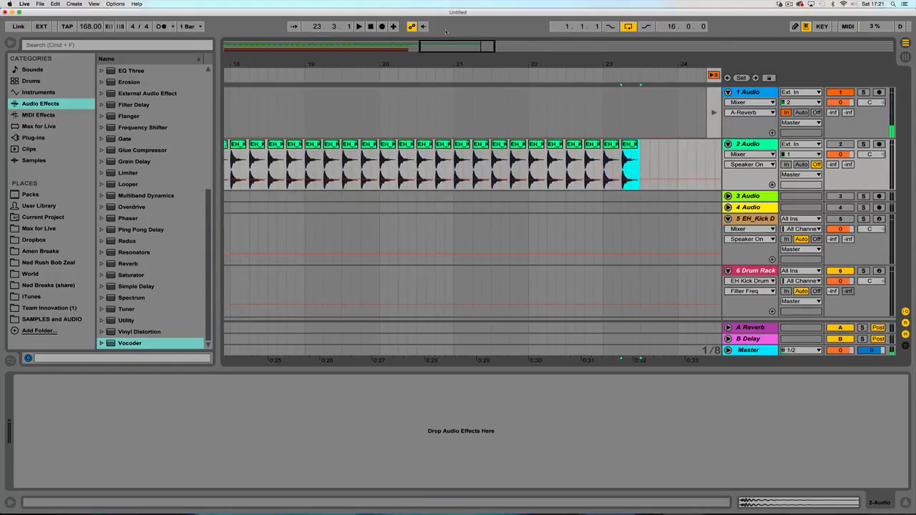
Open the kick clip at 17.1.1 on 2 Audio, try enabling Warp and Loop, and turn Warp back off.
mouse_move(436, 64)
left_mouse_down()
mouse_move(437, 31)
mouse_move(439, 59)
left_mouse_up()
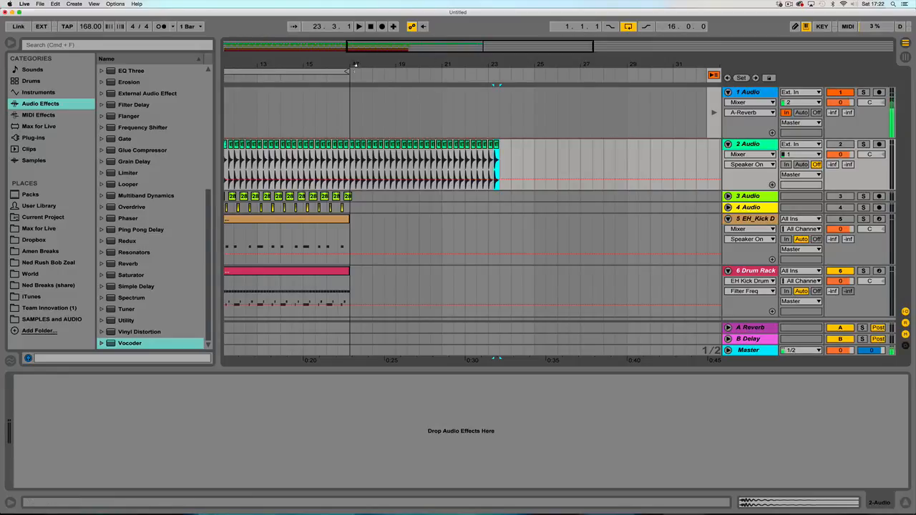
left_click_drag(352, 62, 361, 95)
left_click_drag(404, 161, 331, 165)
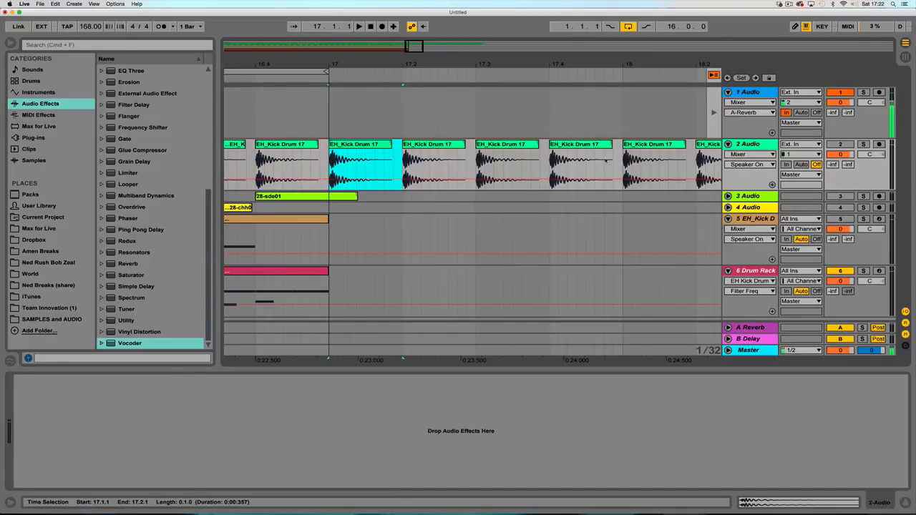
left_click_drag(387, 67, 384, 40)
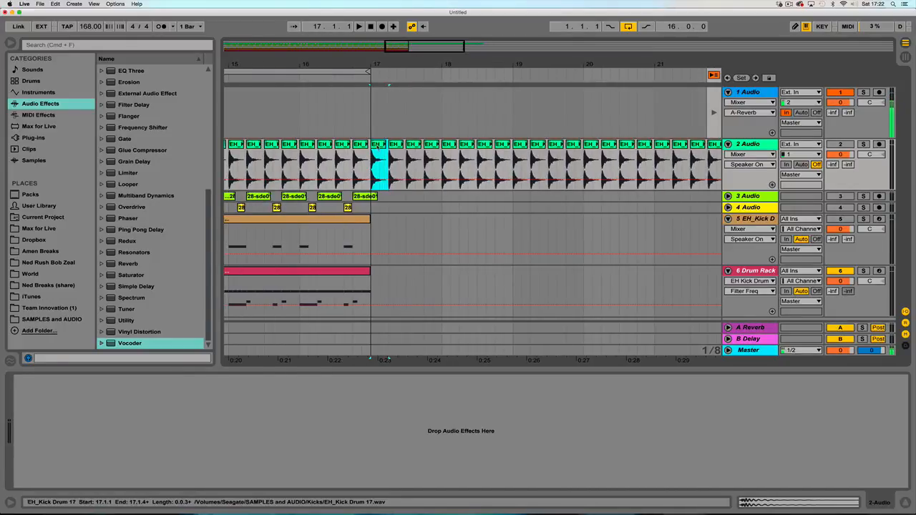
double_click(380, 145)
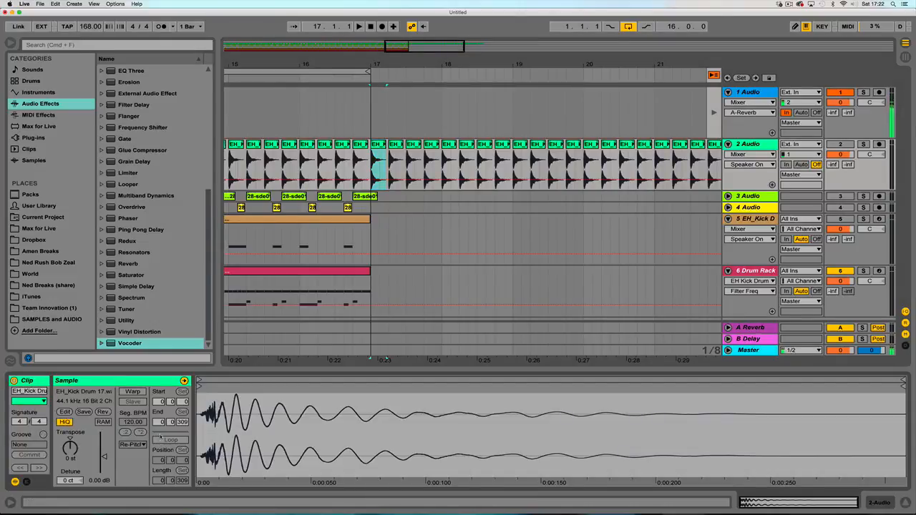
left_click(130, 391)
left_click(169, 441)
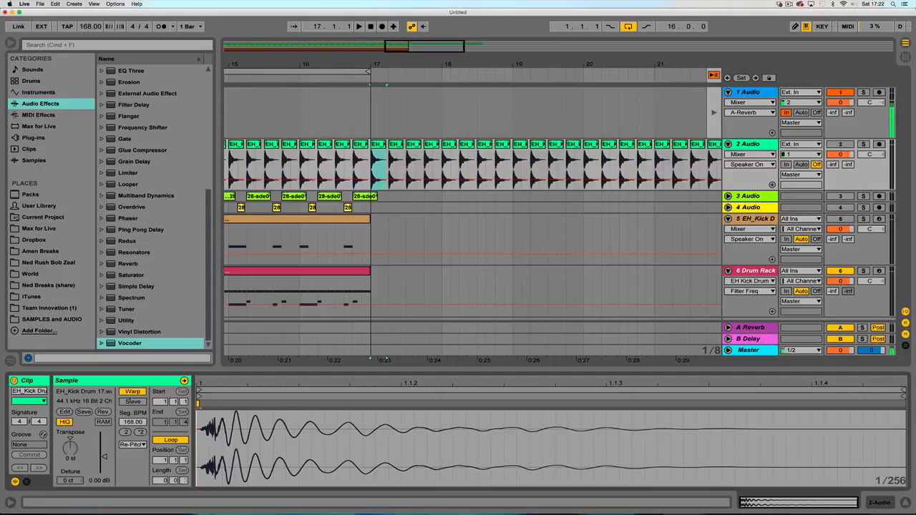
left_click(132, 392)
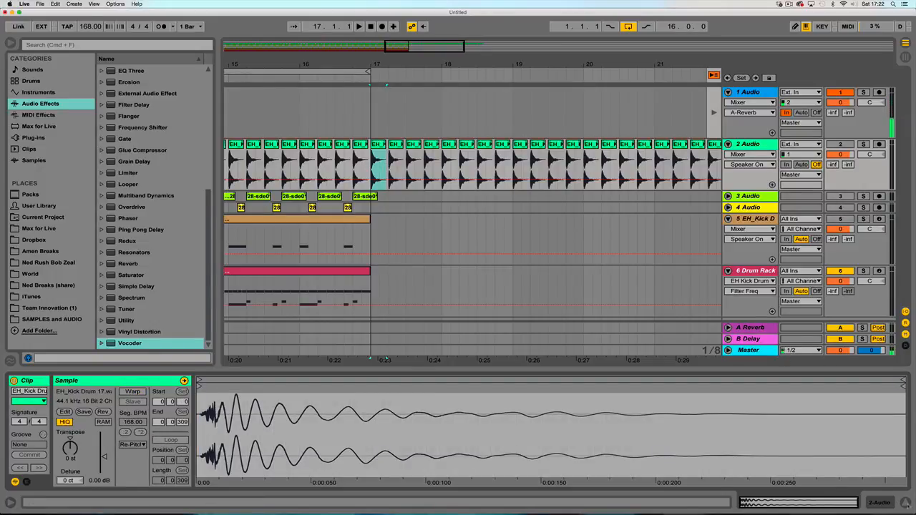
Hide the clip details and delete all clips on the 2 Audio, 3 Audio and 4 Audio tracks.
key("super+alt+l")
left_click_drag(377, 69, 363, 63)
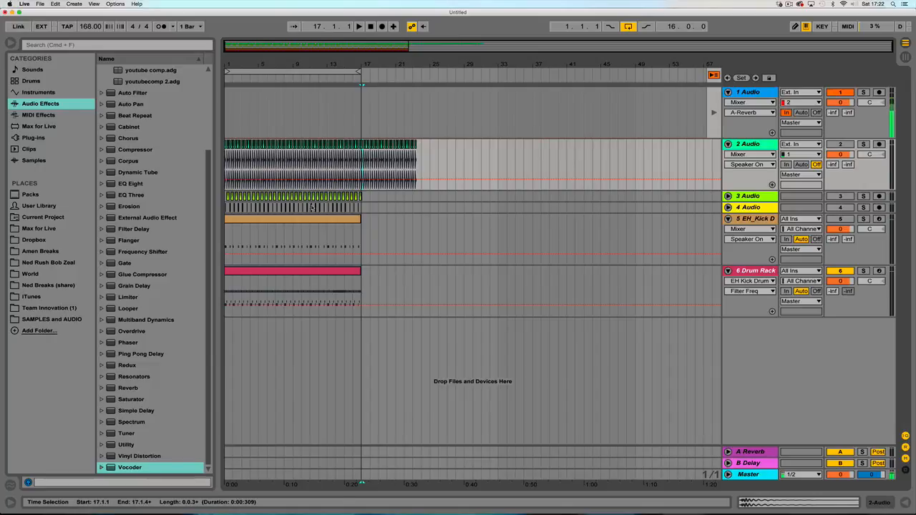
left_click_drag(431, 171, 182, 173)
key("Delete")
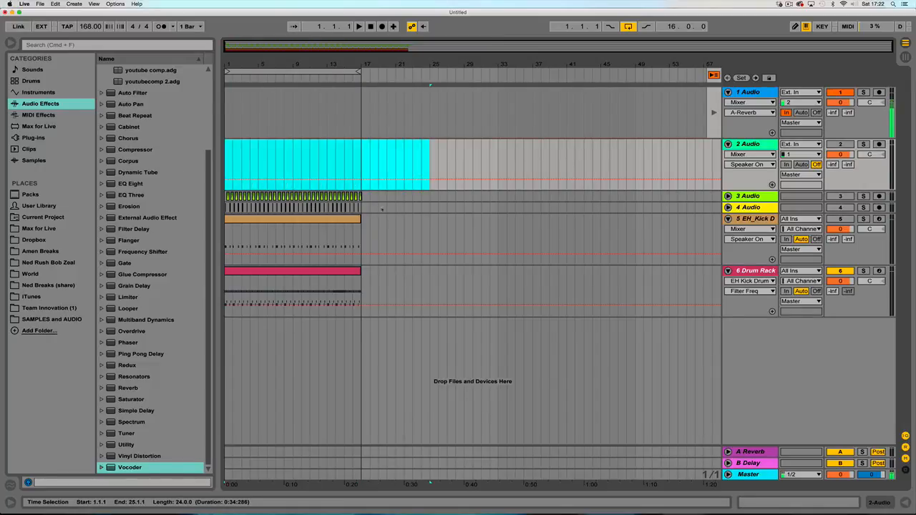
left_click_drag(387, 208, 152, 140)
key("Delete")
left_click(787, 4)
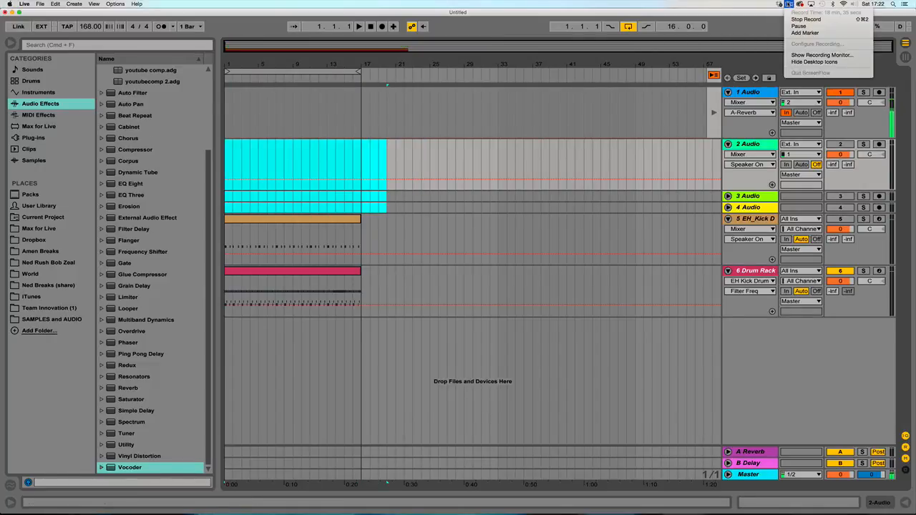
left_click(301, 197)
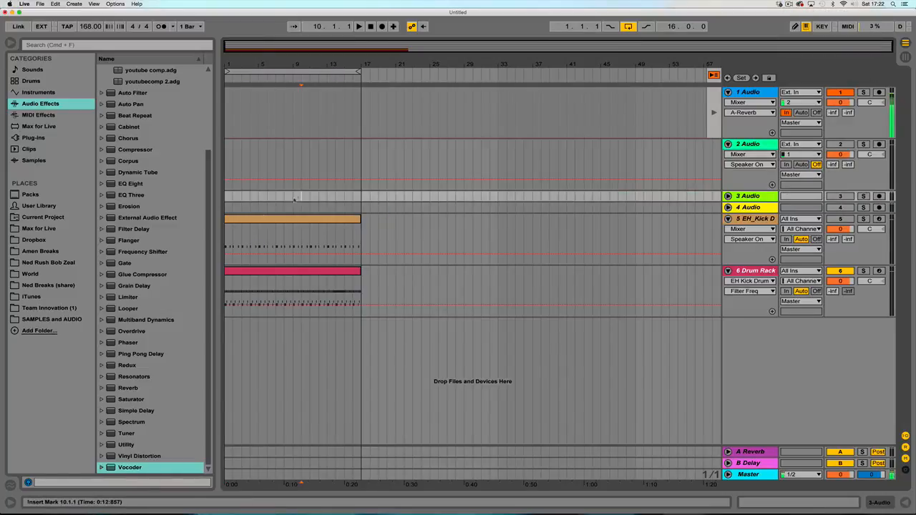
Play the arrangement with only the MIDI tracks and show the 6 Drum Rack track's devices in Session View.
left_click_drag(228, 64, 229, 125)
key("space")
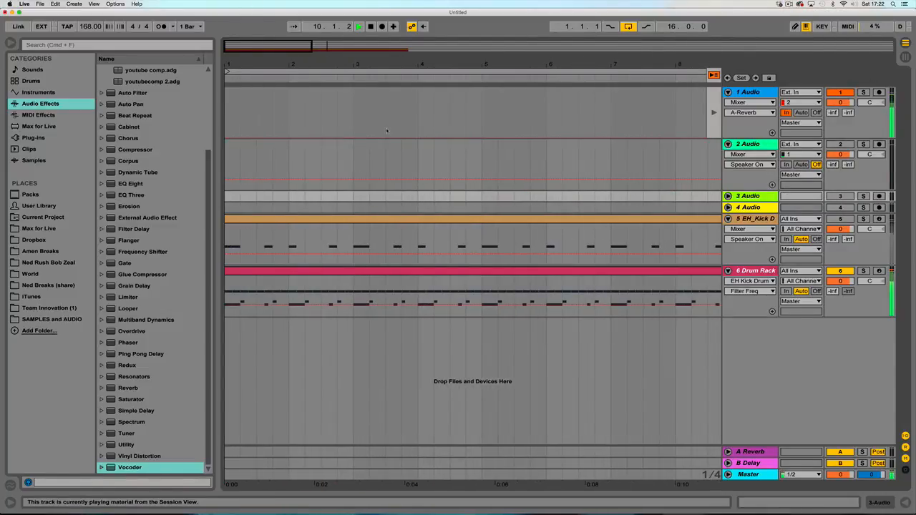
left_click_drag(630, 65, 630, 48)
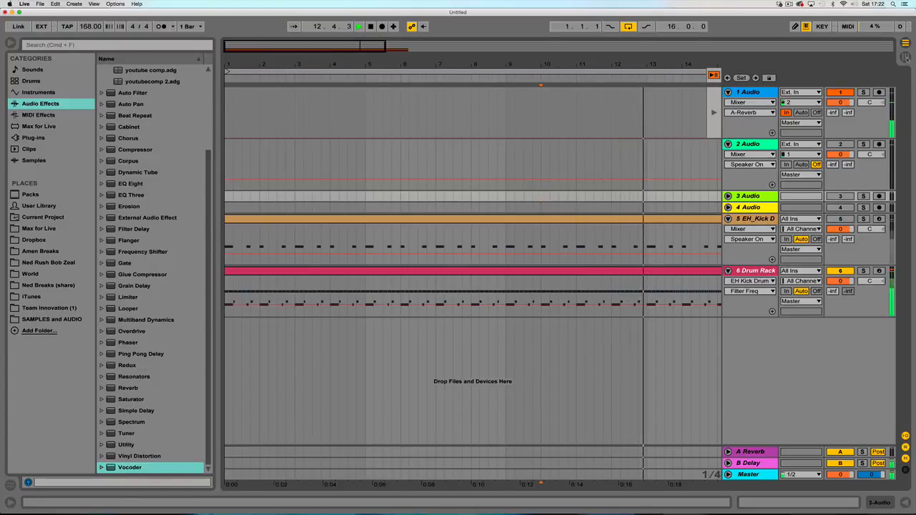
key("Tab")
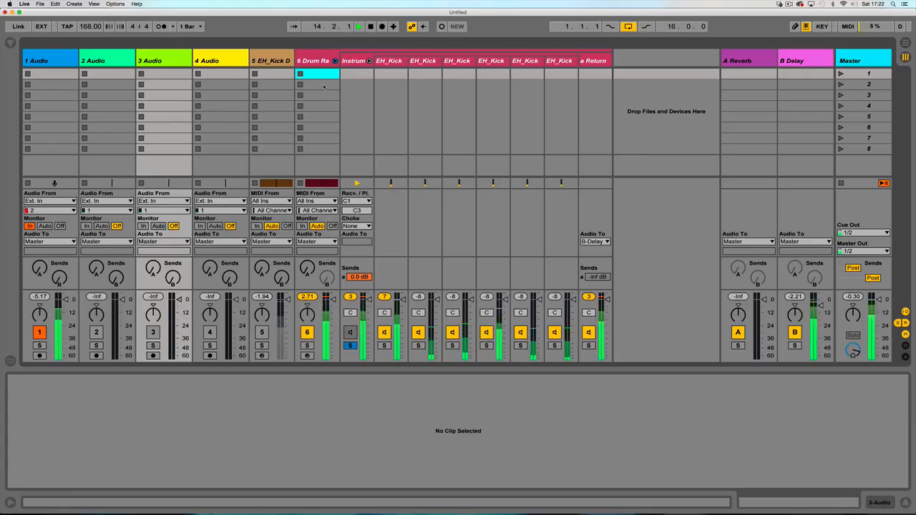
left_click(309, 62)
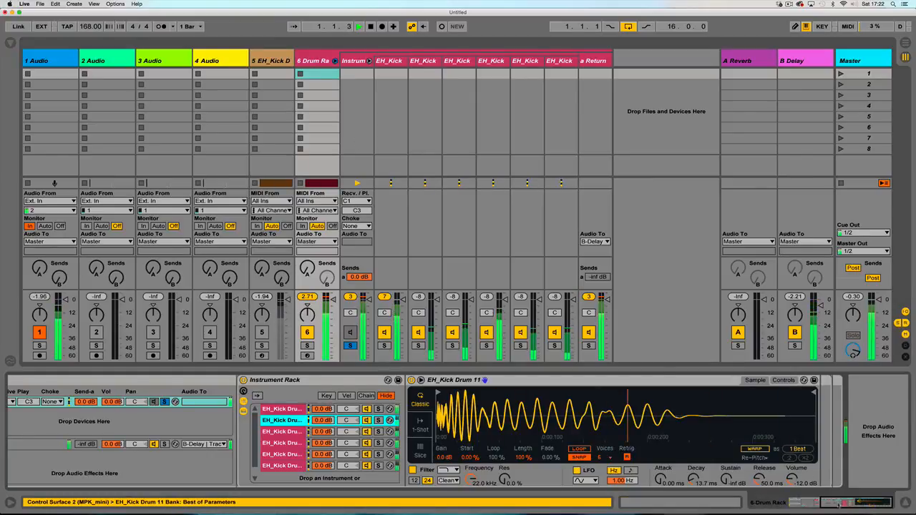
Create a second return chain in the Drum Rack on the 6 Drum Rack track.
left_click(801, 505)
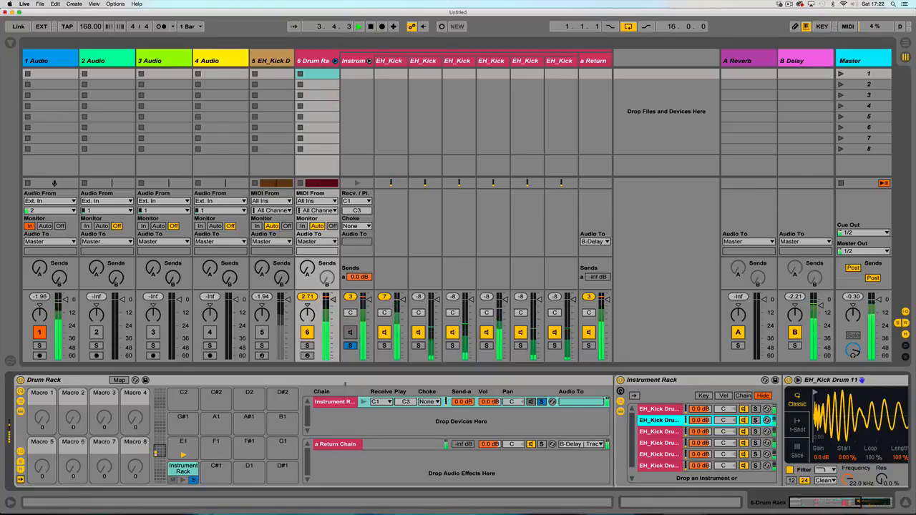
right_click(386, 487)
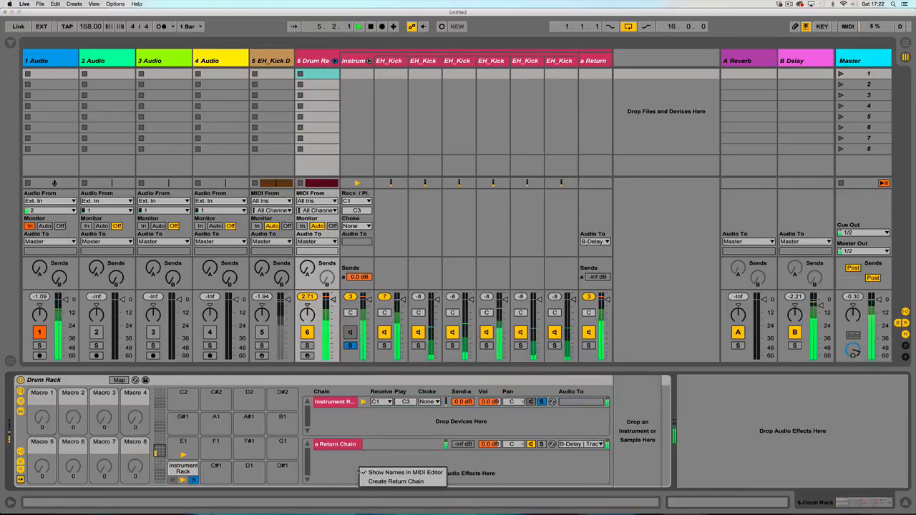
left_click(390, 482)
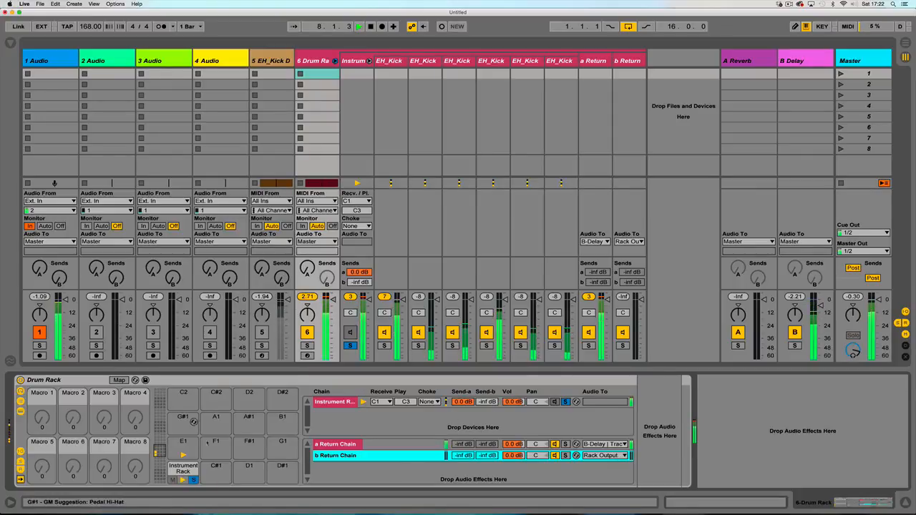
Load Grain Delay from the Audio Effects onto return chain b and set the Instrument Rack chain's Send-b to 0.0 dB.
left_click(10, 43)
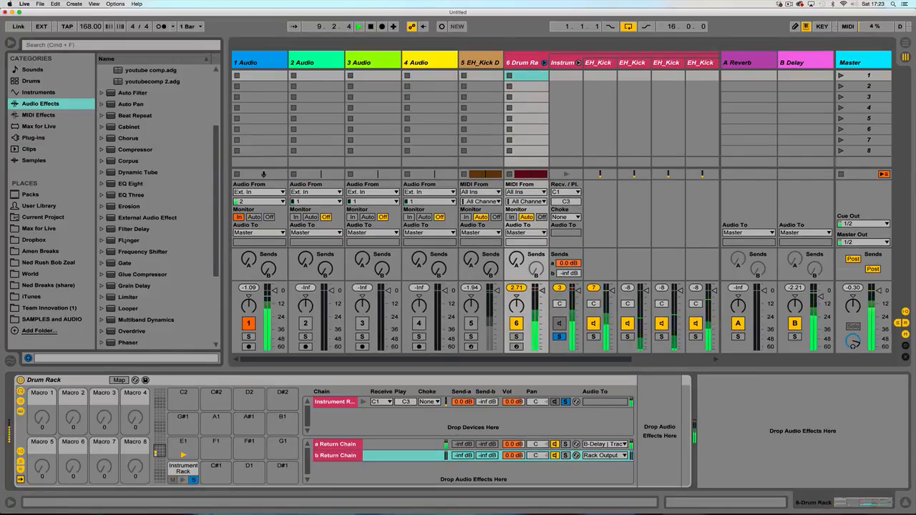
scroll(127, 241, "down", 5)
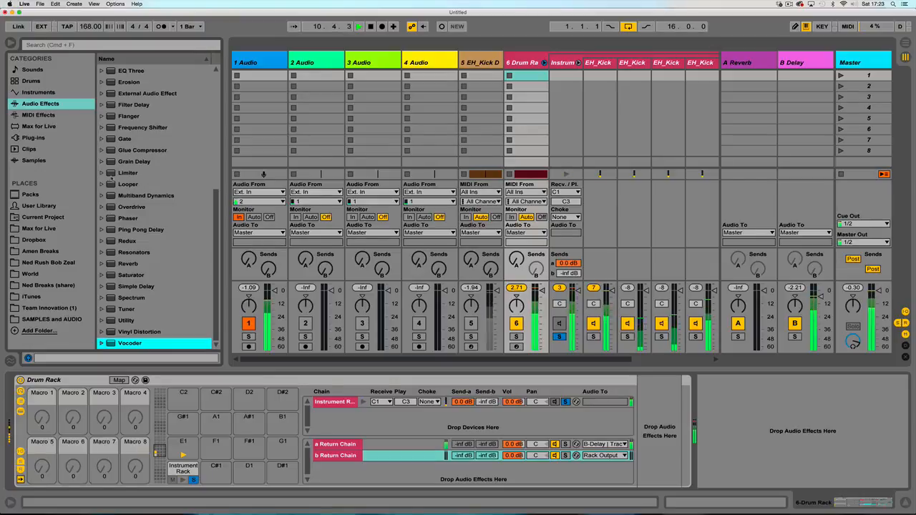
left_click_drag(113, 163, 379, 457)
left_click_drag(487, 403, 486, 322)
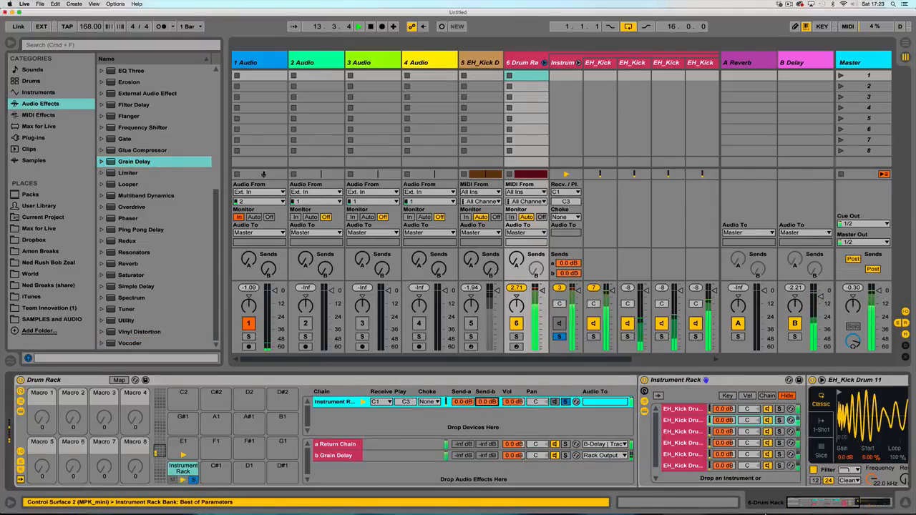
Open the Grain Delay on return chain b and set its Frequency to 144 Hz and Pitch to 11.4.
scroll(487, 403, "right", 5)
left_click(236, 456)
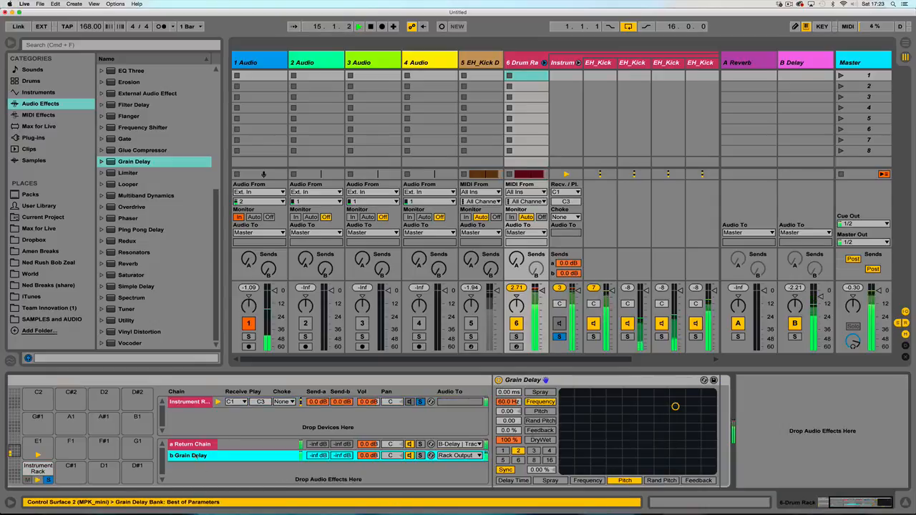
left_click_drag(578, 422, 712, 393)
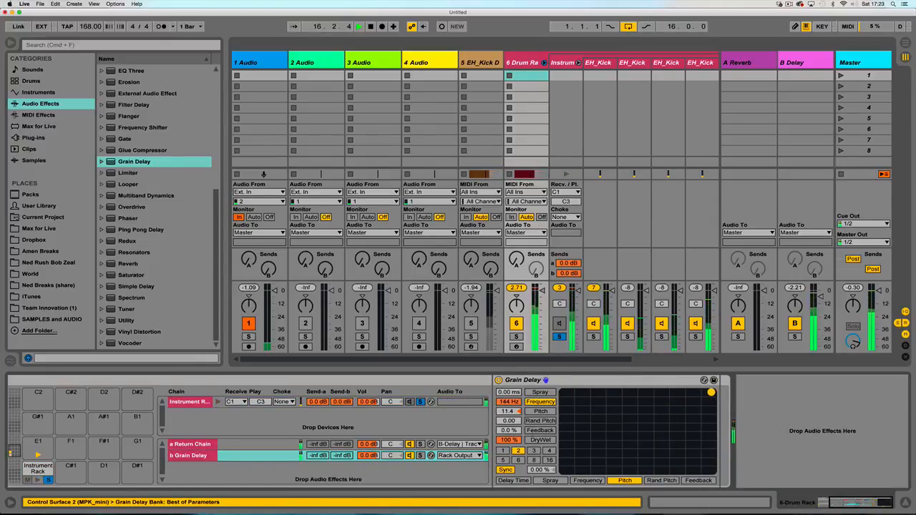
Try the Grain Delay's Feedback at 88 %, stop playback, and reset Feedback to 0 %.
left_click_drag(509, 430, 509, 401)
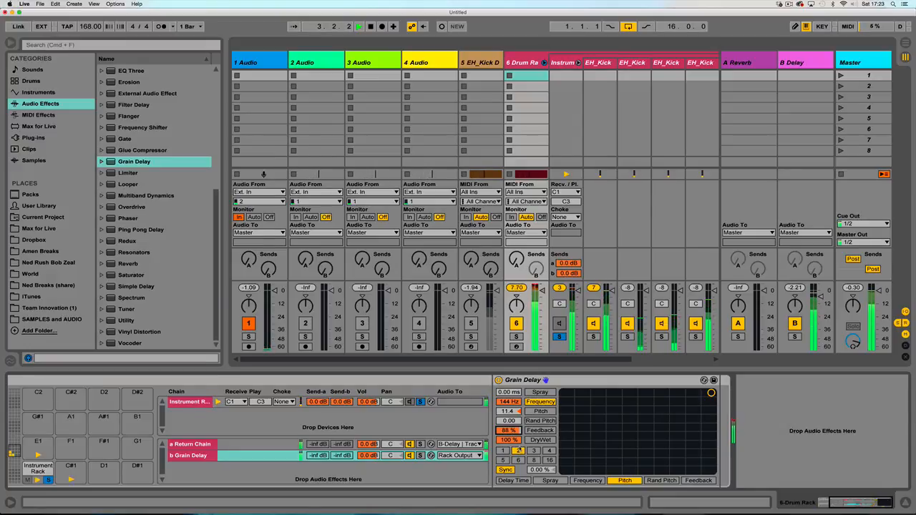
key("space")
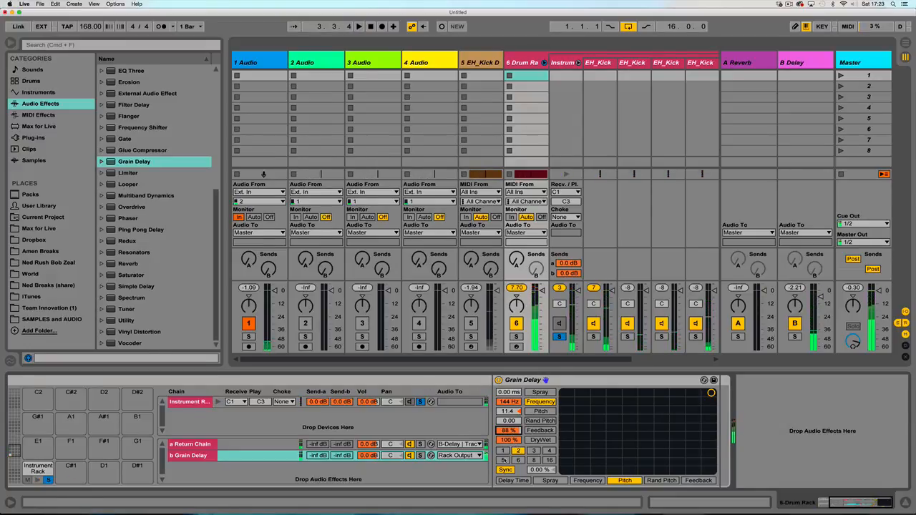
left_click_drag(510, 430, 510, 462)
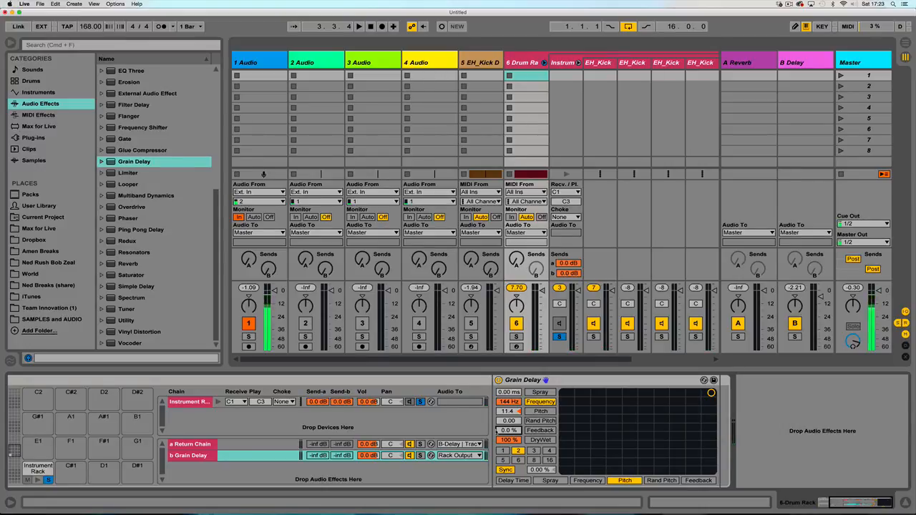
Switch to Arrangement View and show the full length of the EH_Kick and Drum Rack clips.
key("Tab")
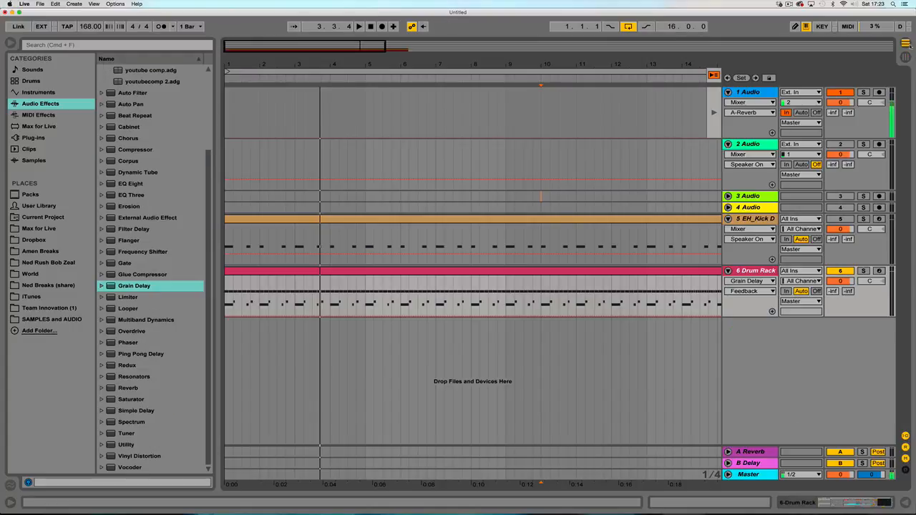
left_click_drag(442, 67, 287, 67)
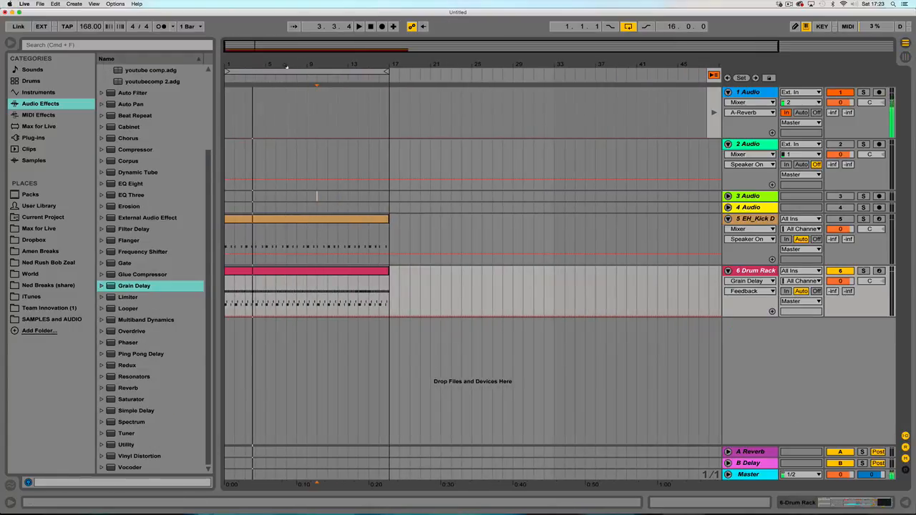